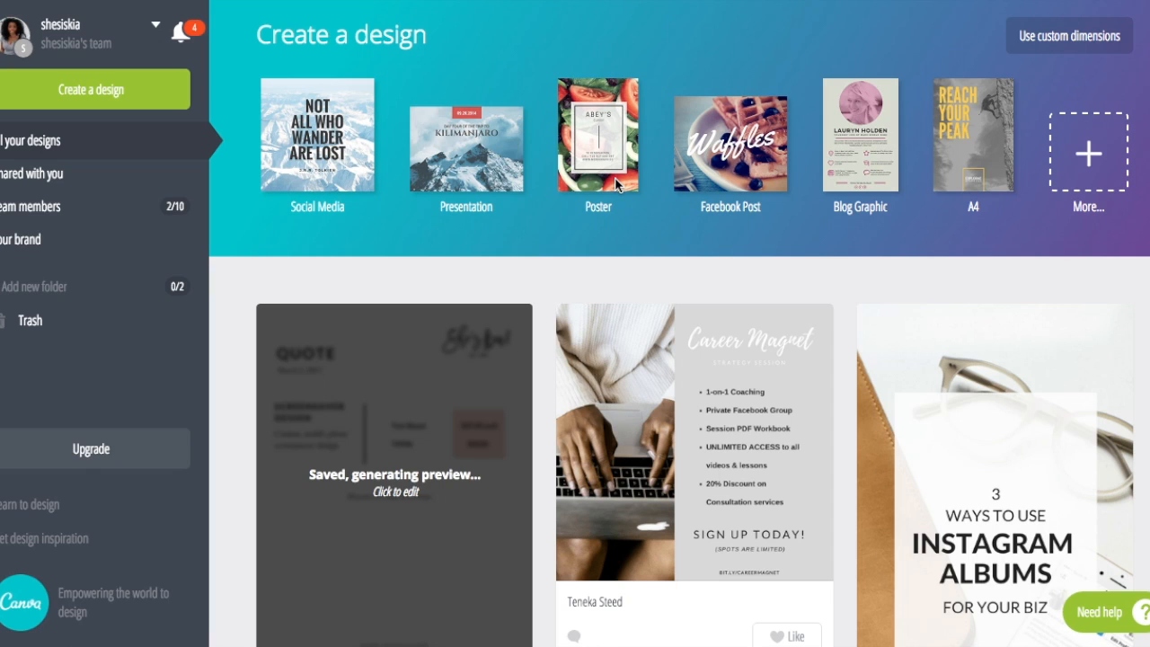
From the full list of design types, choose Social Media at 800 × 800 px
{"action": "left_click", "coordinate": [1089, 152]}
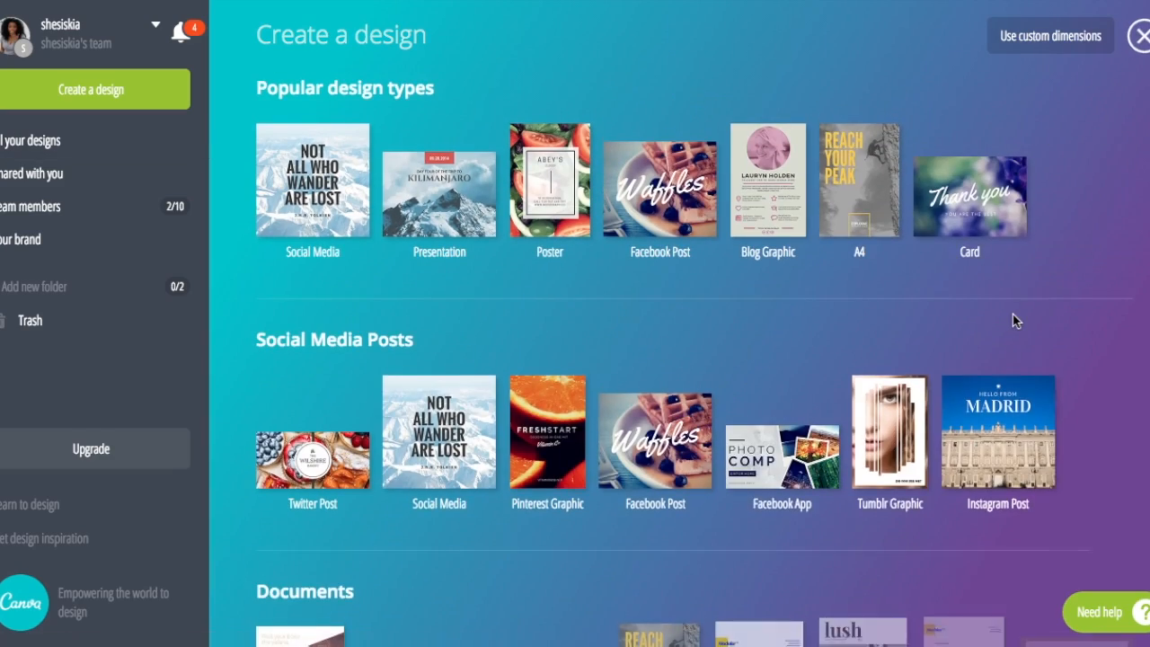
{"action": "scroll", "coordinate": [1013, 316], "scroll_direction": "down", "scroll_amount": 3}
{"action": "scroll", "coordinate": [1013, 317], "scroll_direction": "down", "scroll_amount": 5}
{"action": "scroll", "coordinate": [1013, 316], "scroll_direction": "up", "scroll_amount": 7}
{"action": "scroll", "coordinate": [1013, 316], "scroll_direction": "down", "scroll_amount": 10}
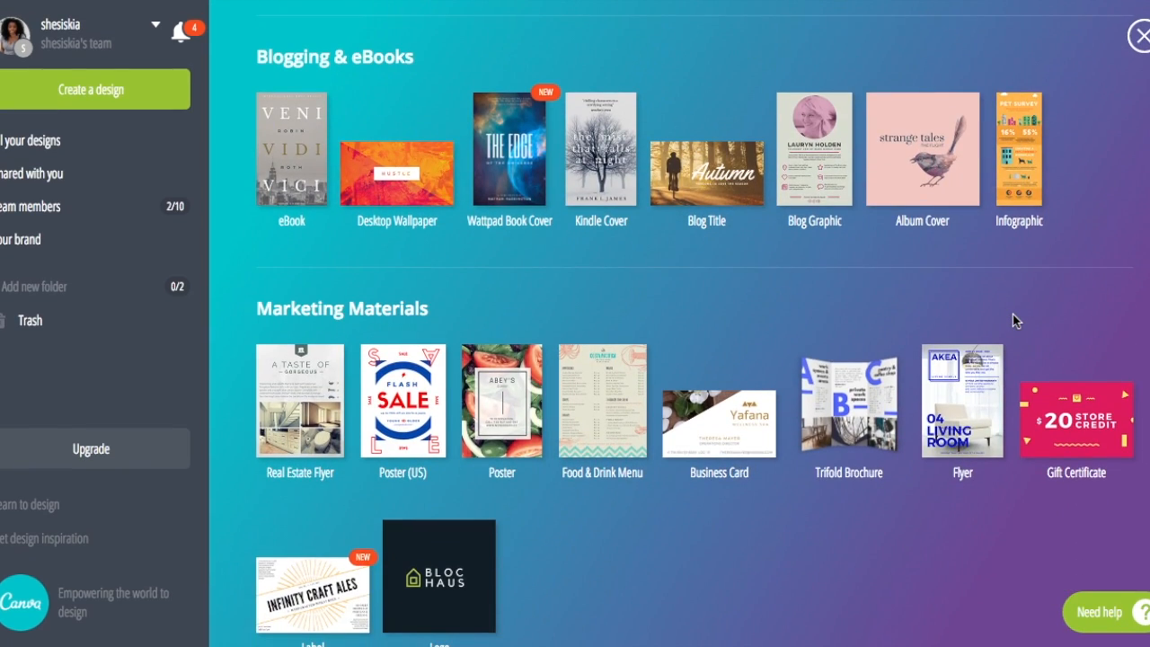
{"action": "scroll", "coordinate": [1014, 321], "scroll_direction": "up", "scroll_amount": 8}
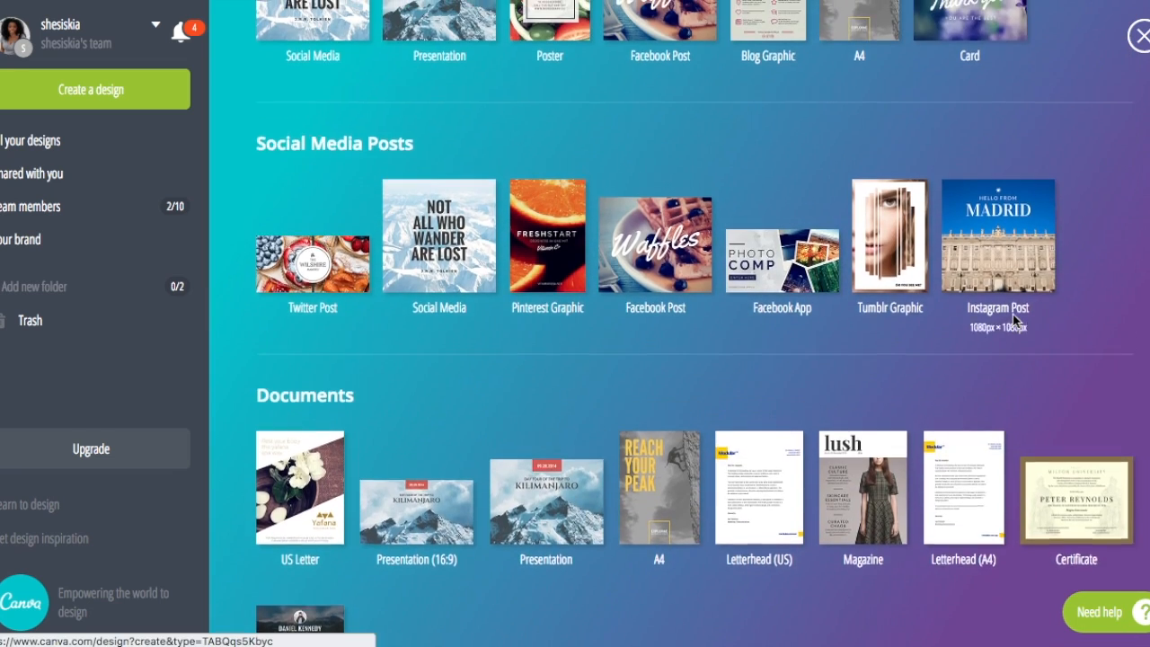
{"action": "scroll", "coordinate": [1013, 314], "scroll_direction": "up", "scroll_amount": 3}
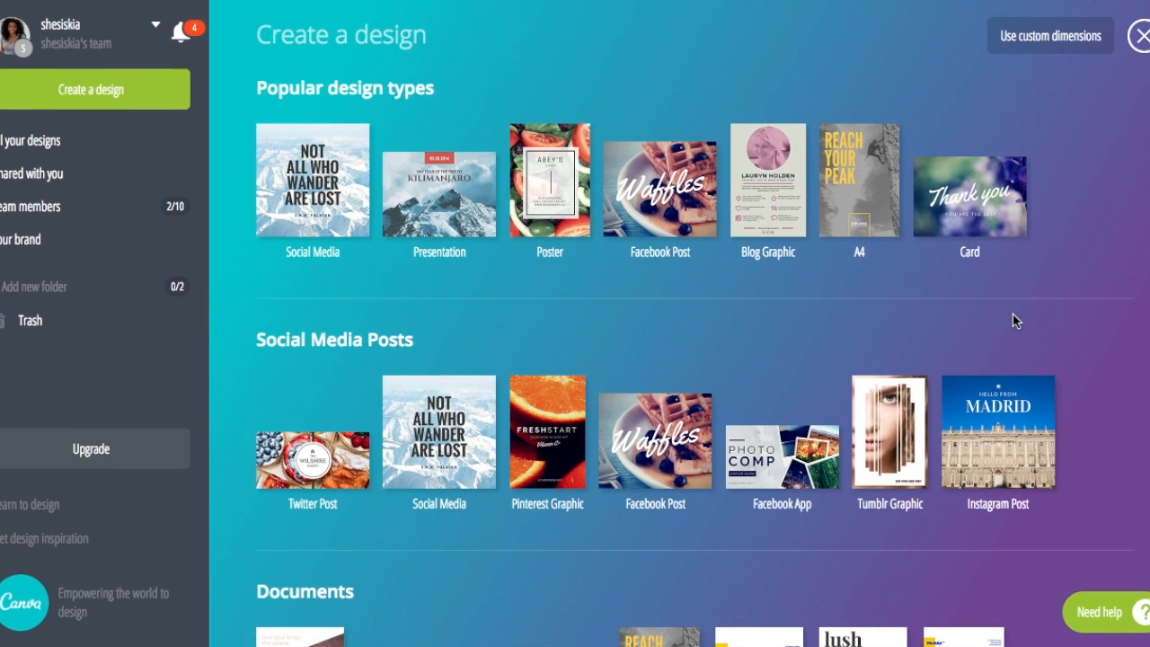
{"action": "left_click", "coordinate": [290, 222]}
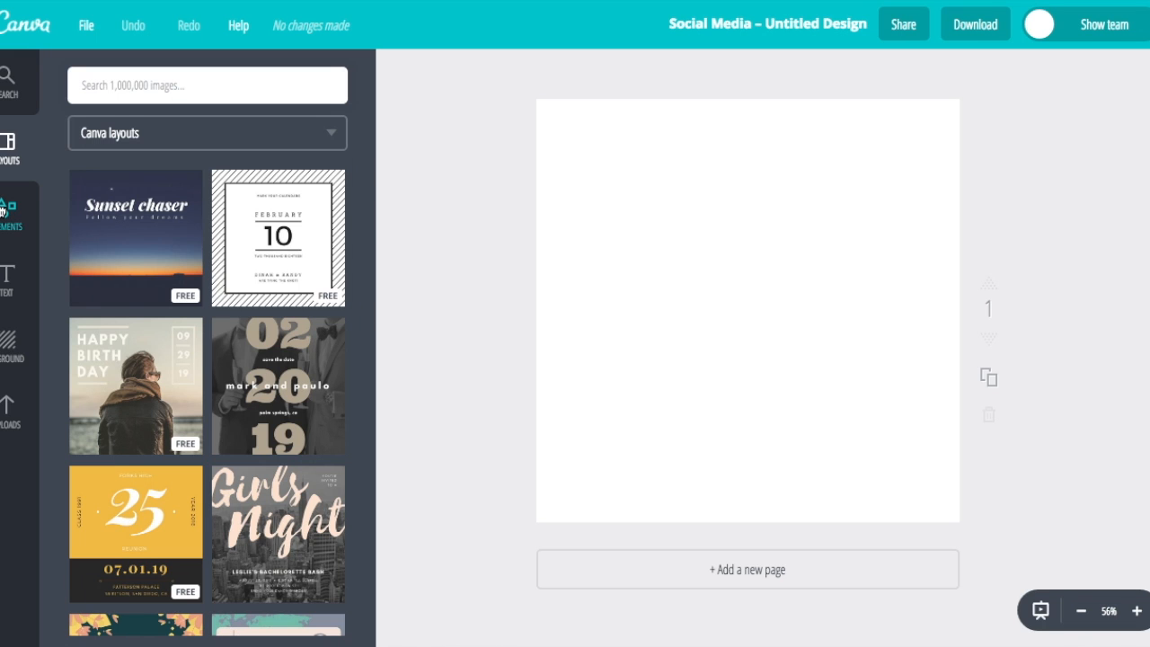
Browse Elements and Frames, then go to Shapes and add a black circle to the page
{"action": "left_click", "coordinate": [3, 211]}
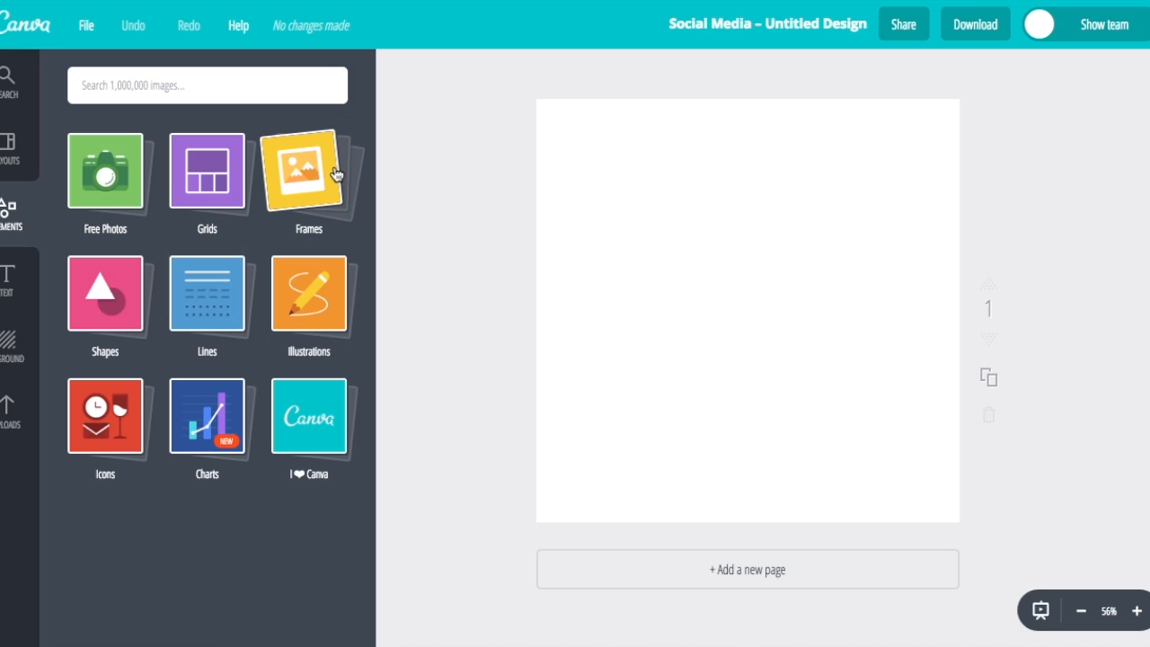
{"action": "left_click", "coordinate": [337, 171]}
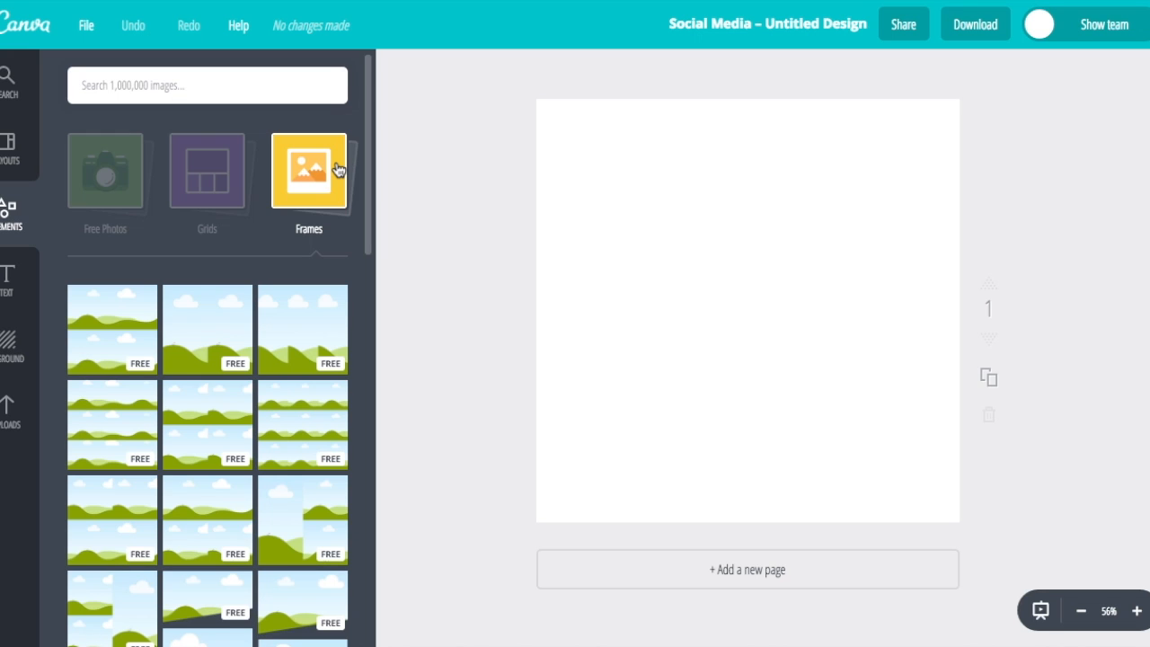
{"action": "left_click", "coordinate": [250, 239]}
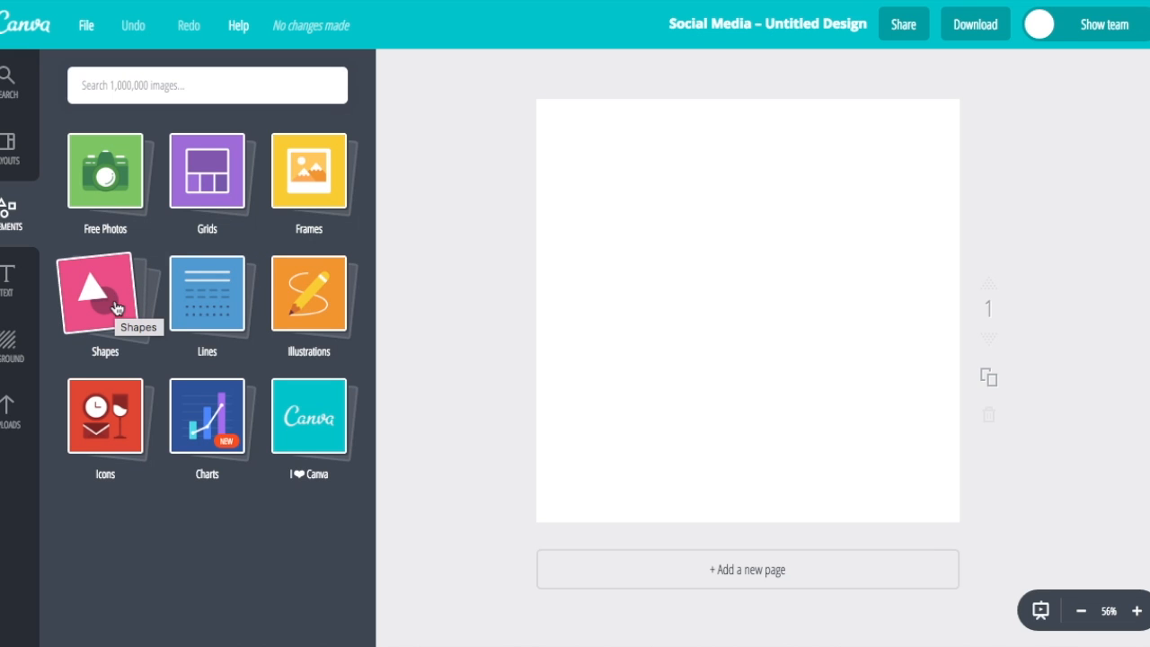
{"action": "left_click", "coordinate": [115, 307]}
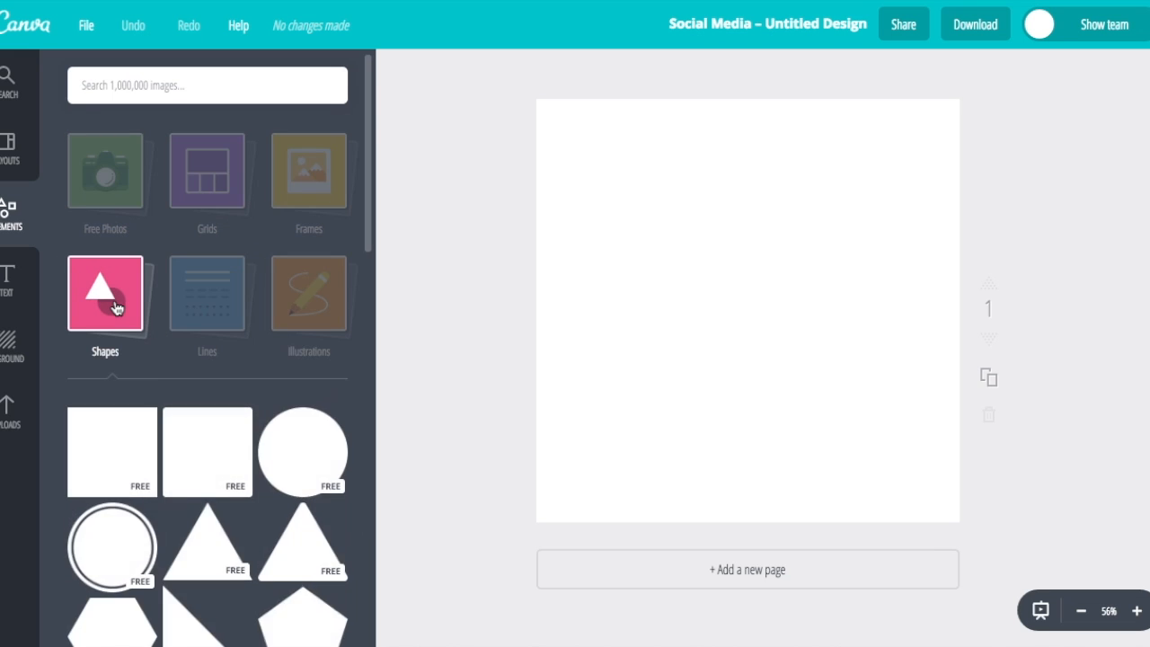
{"action": "scroll", "coordinate": [215, 370], "scroll_direction": "down", "scroll_amount": 3}
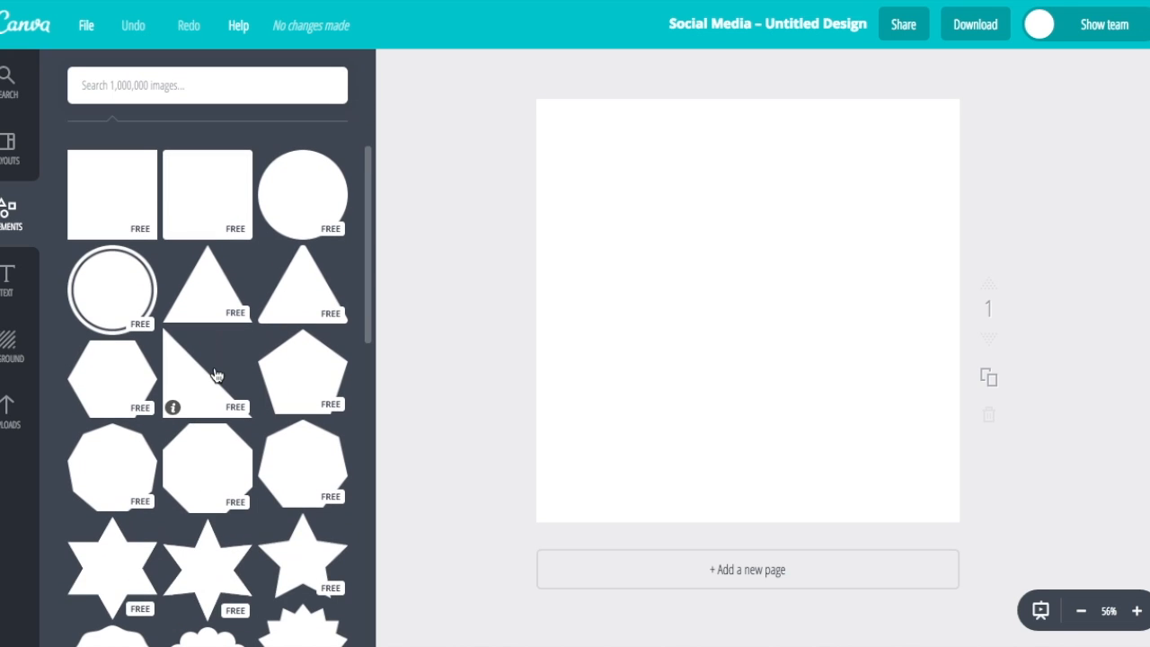
{"action": "scroll", "coordinate": [215, 375], "scroll_direction": "down", "scroll_amount": 1}
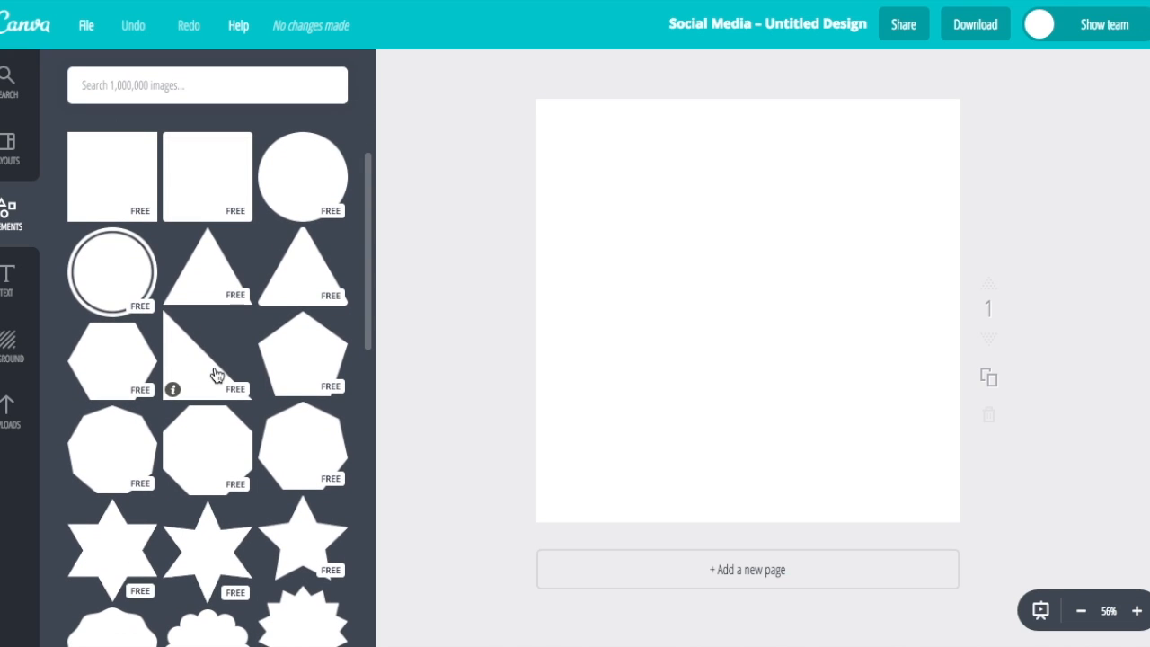
{"action": "left_click", "coordinate": [291, 186]}
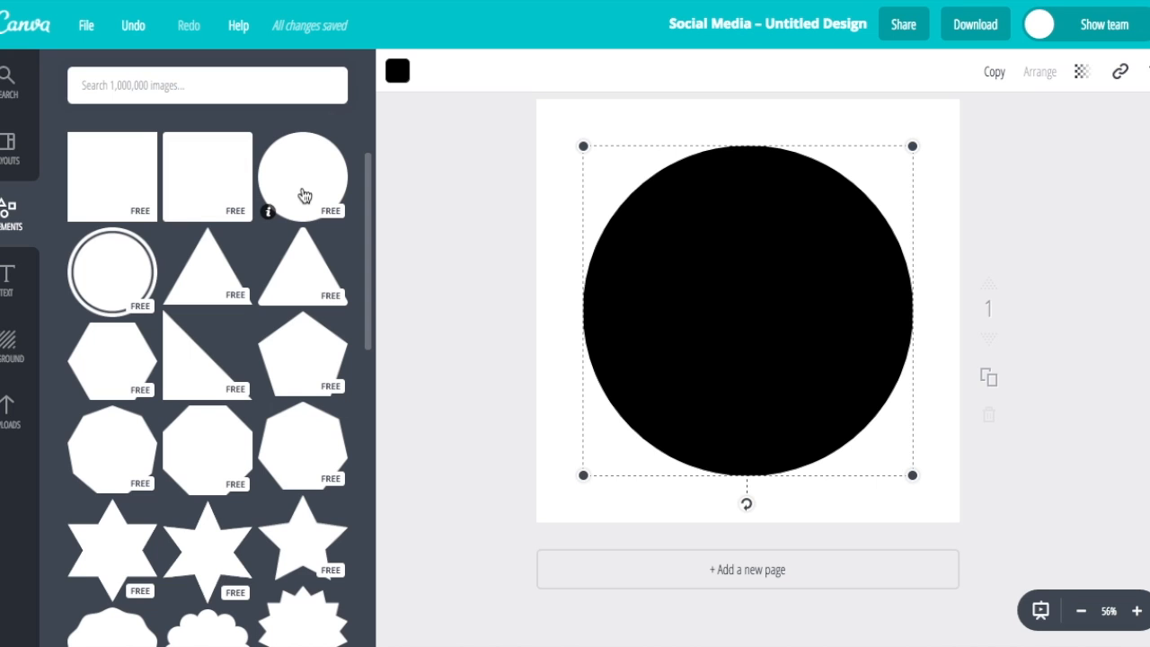
Try and delete a circle, then add a black square and test reducing its transparency
{"action": "mouse_move", "coordinate": [583, 146]}
{"action": "left_mouse_down"}
{"action": "mouse_move", "coordinate": [738, 297]}
{"action": "mouse_move", "coordinate": [580, 160]}
{"action": "left_mouse_up"}
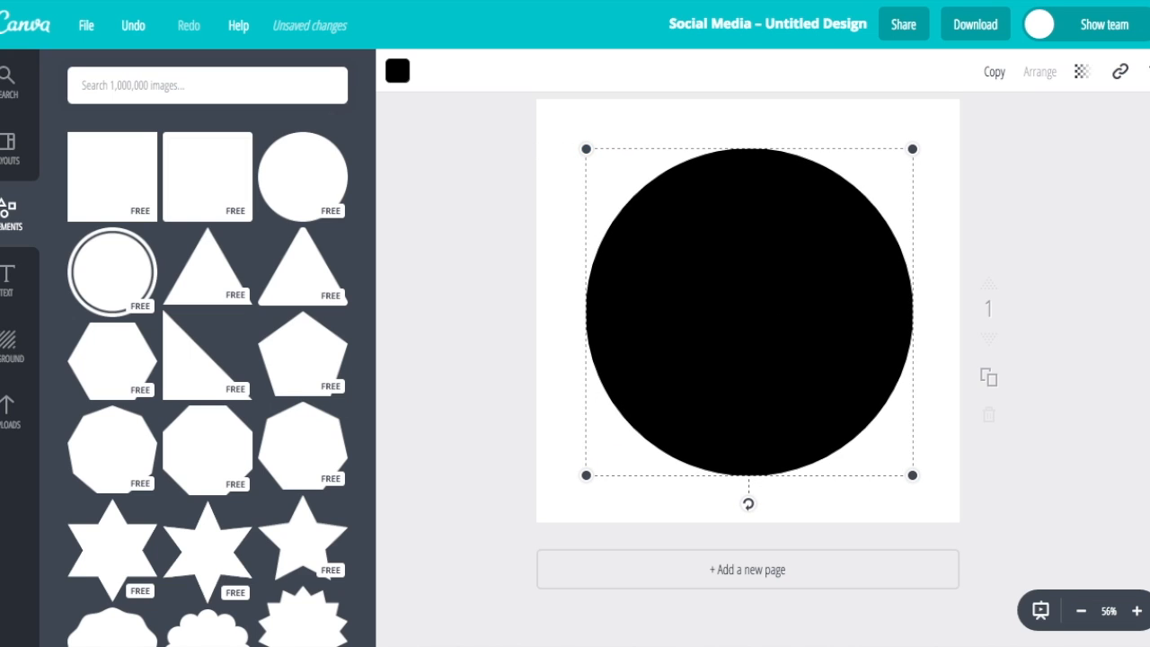
{"action": "key", "text": "Delete"}
{"action": "left_click", "coordinate": [112, 175]}
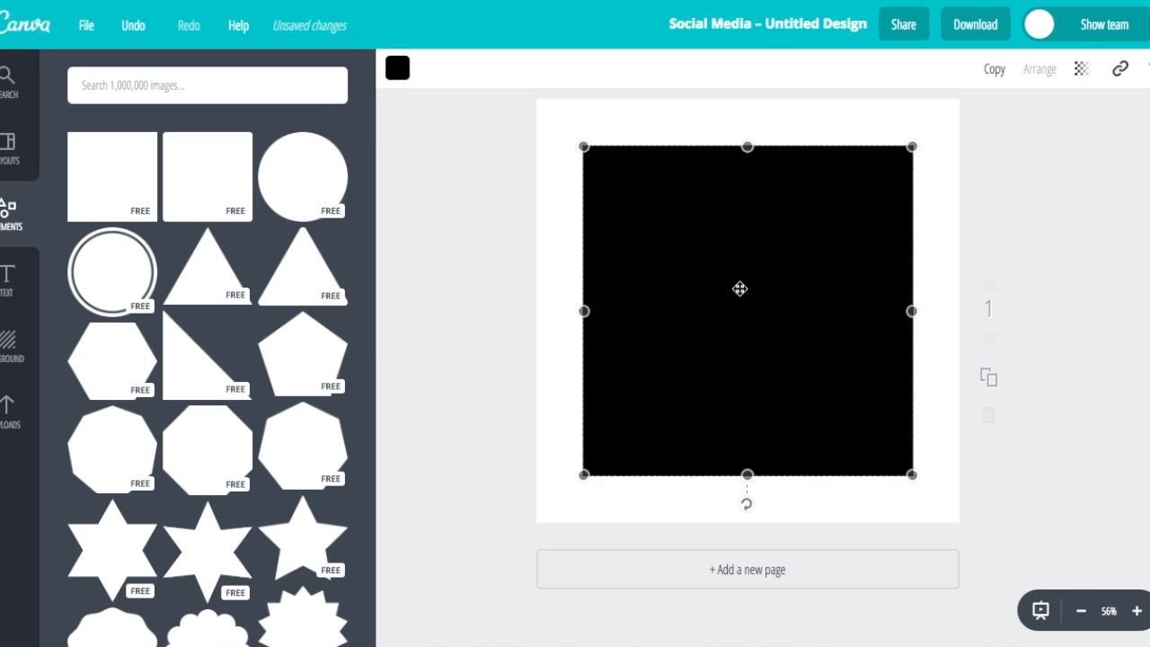
{"action": "left_click", "coordinate": [560, 293]}
{"action": "left_click", "coordinate": [873, 207]}
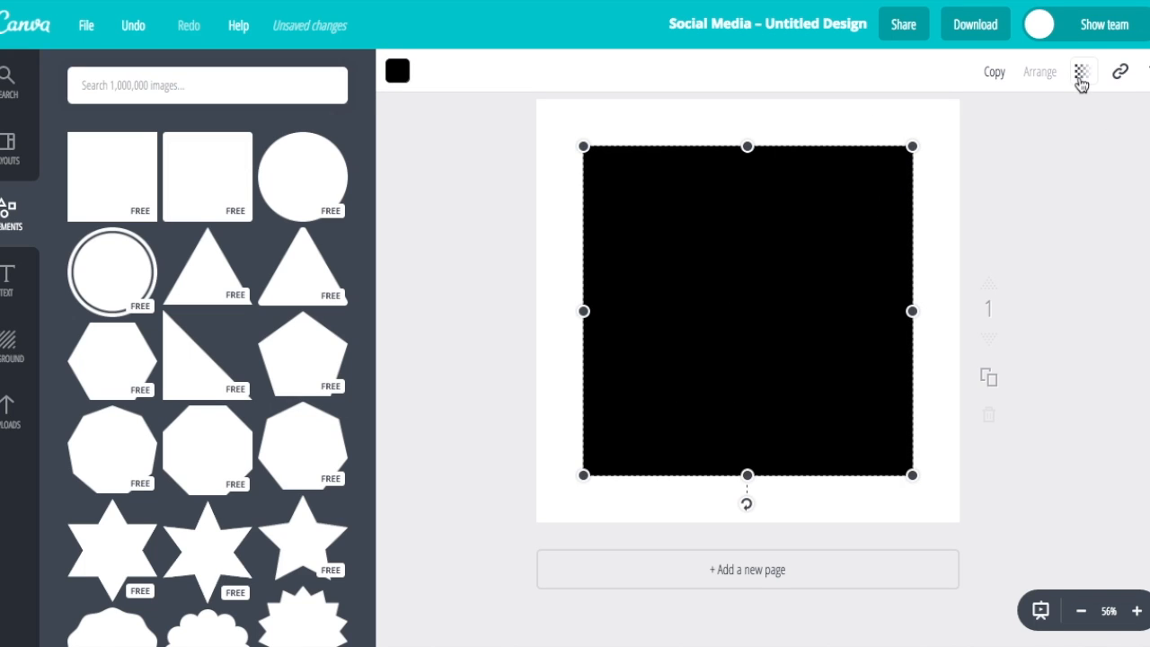
{"action": "left_click", "coordinate": [1081, 76]}
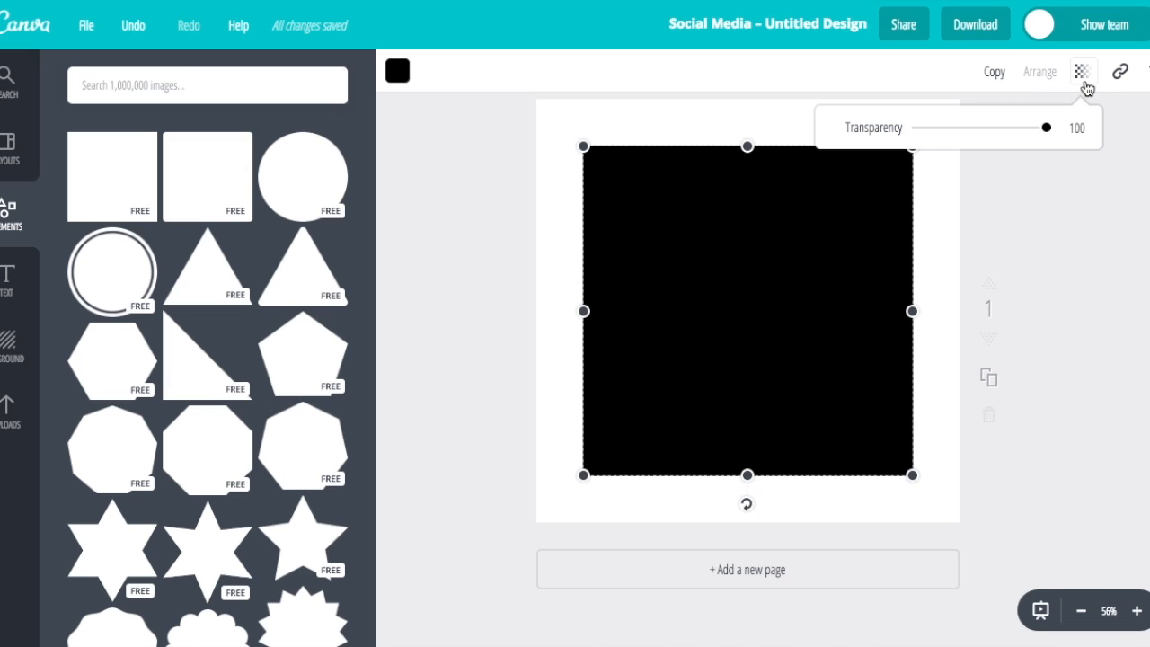
{"action": "left_click_drag", "start_coordinate": [1047, 128], "coordinate": [1073, 154]}
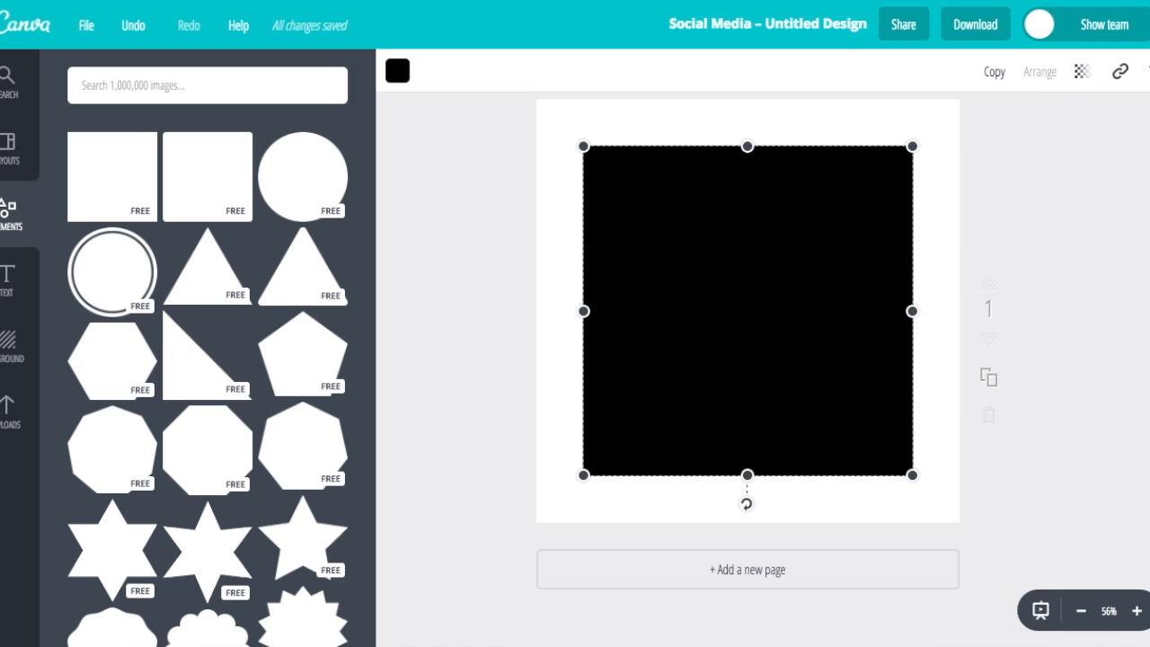
Swap the square for a right triangle positioned toward the page's top-left corner
{"action": "key", "text": "Delete"}
{"action": "left_click", "coordinate": [213, 385]}
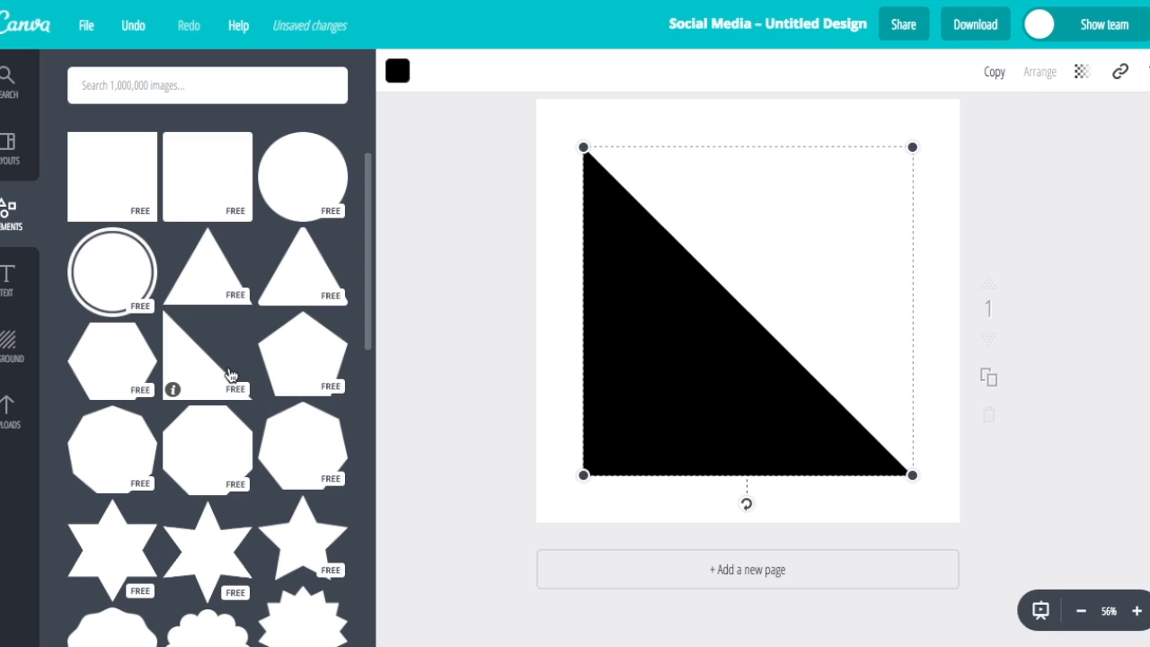
{"action": "left_click_drag", "start_coordinate": [722, 357], "coordinate": [675, 403]}
Stretch the black triangle corner to corner across the page and reselect it for recolouring
{"action": "left_click_drag", "start_coordinate": [865, 197], "coordinate": [930, 85]}
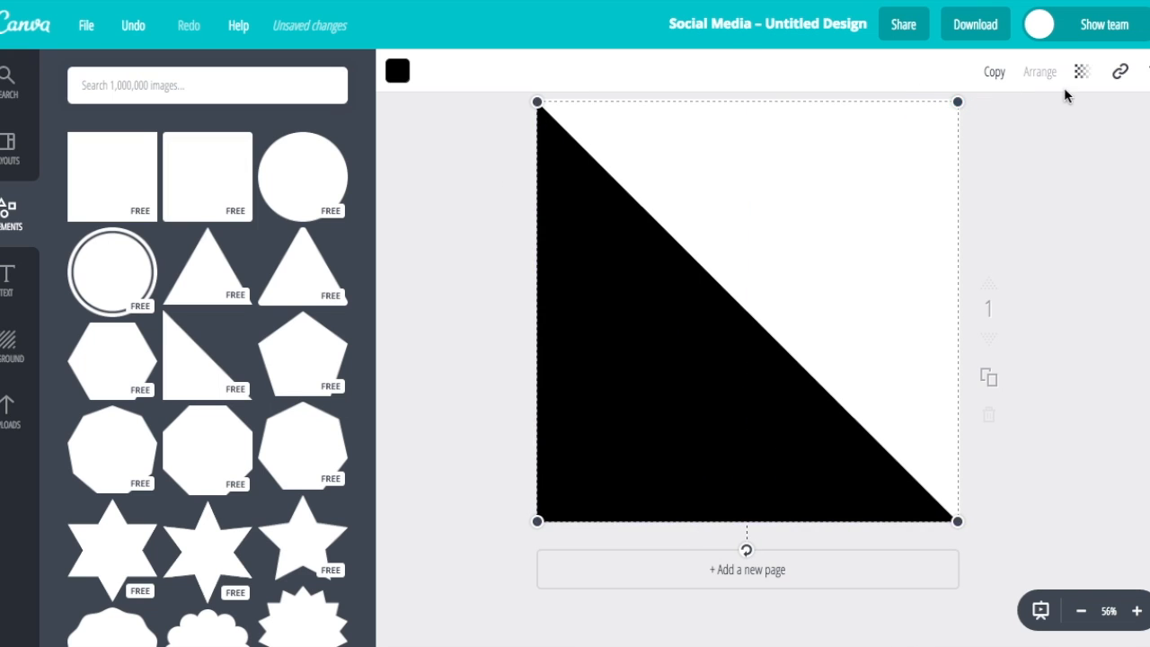
{"action": "left_click", "coordinate": [1061, 177]}
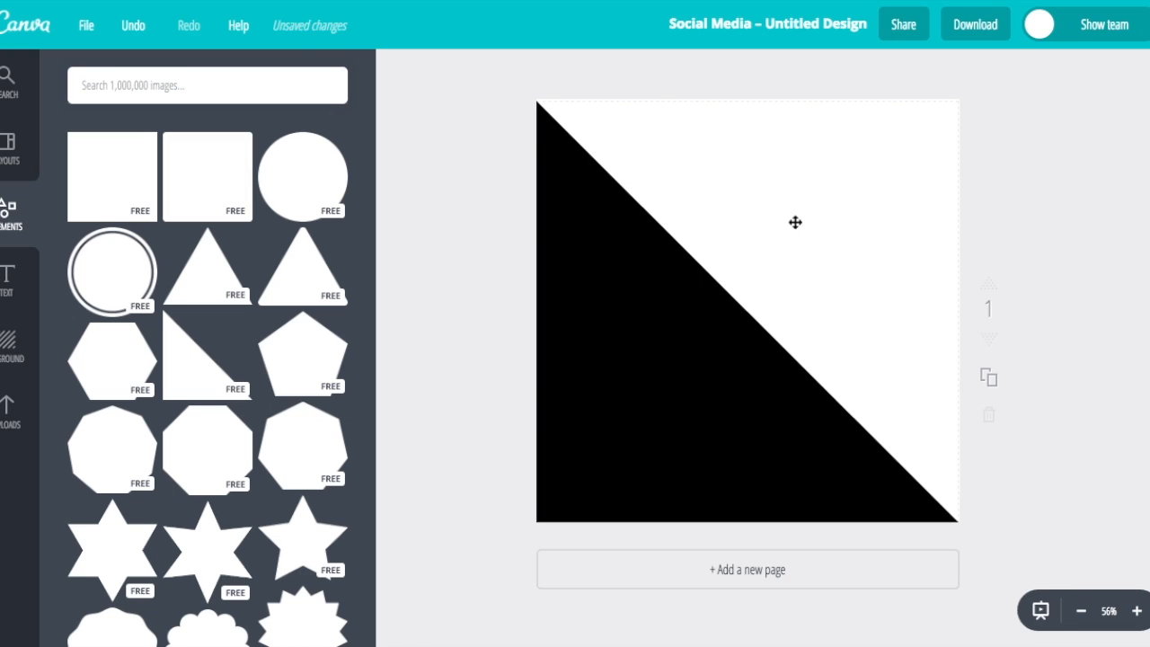
{"action": "left_click", "coordinate": [614, 273]}
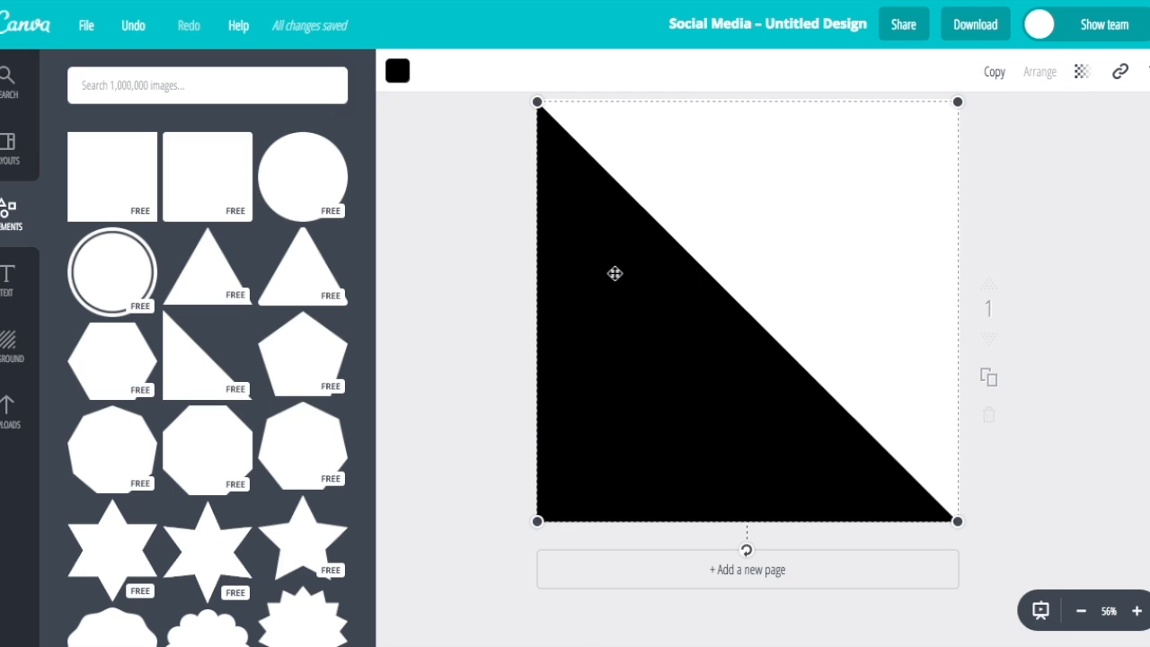
{"action": "left_click", "coordinate": [400, 77]}
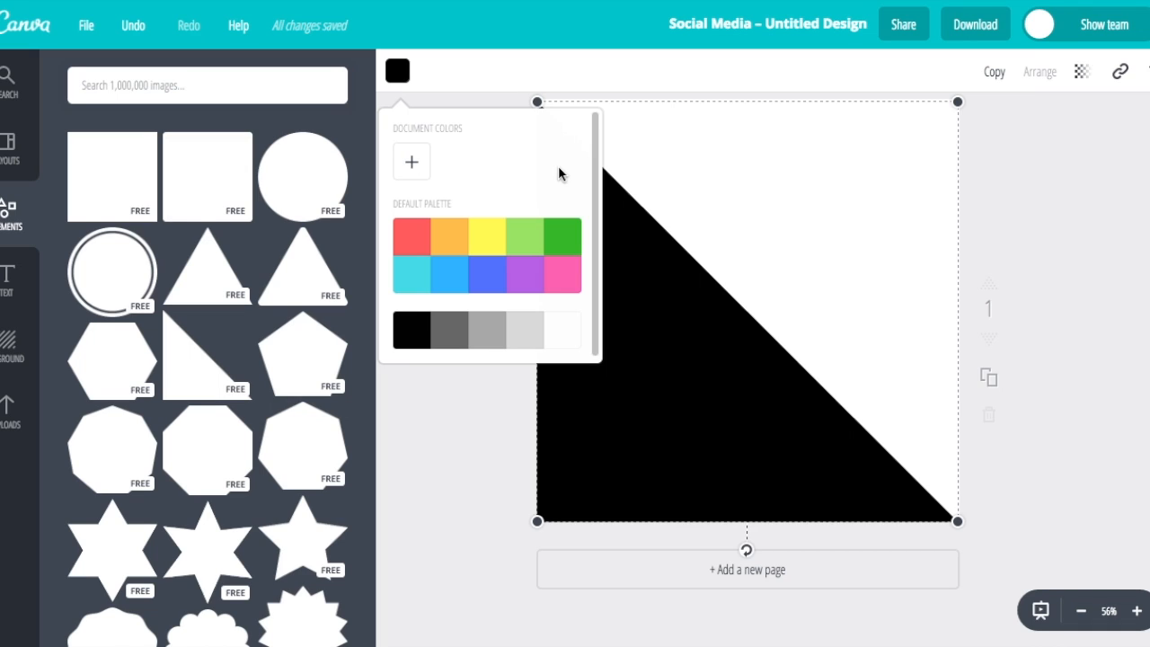
Set the triangle's custom colour code to F1D6CC, then deselect it
{"action": "left_click", "coordinate": [412, 164]}
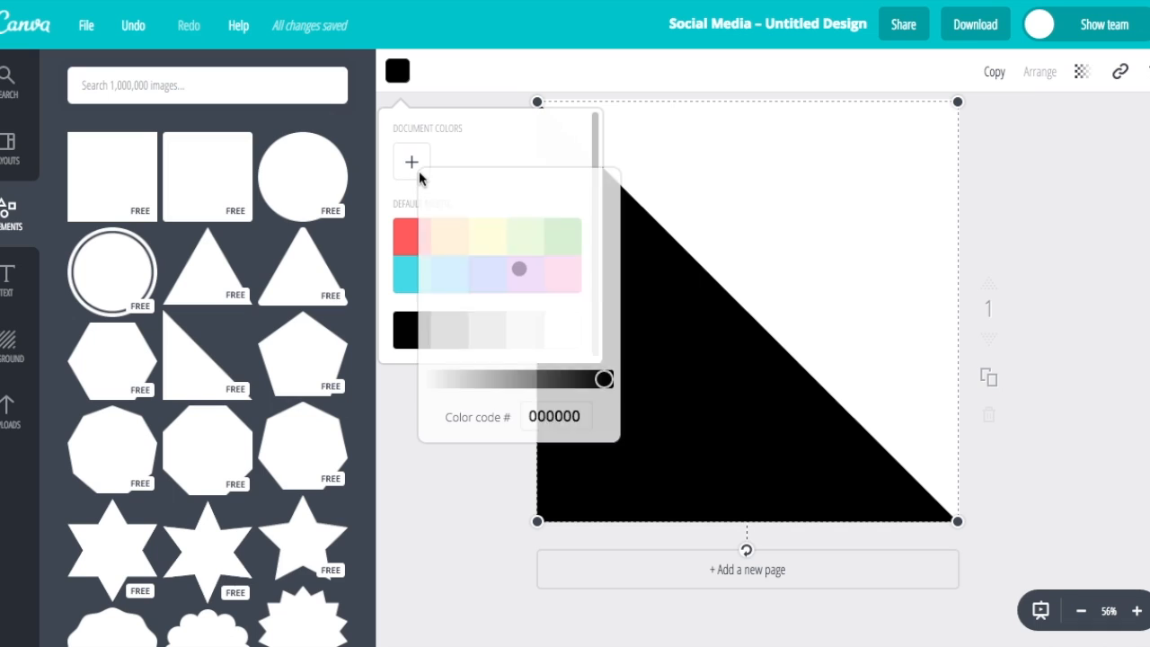
{"action": "left_click", "coordinate": [555, 415]}
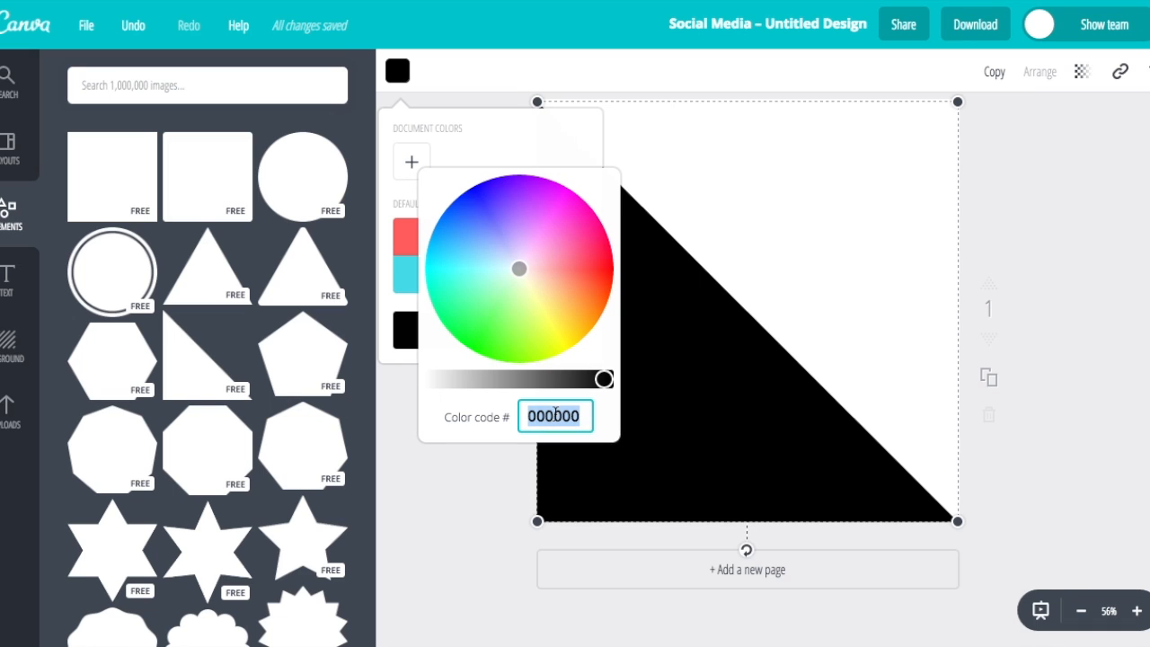
{"action": "type", "text": "F1D"}
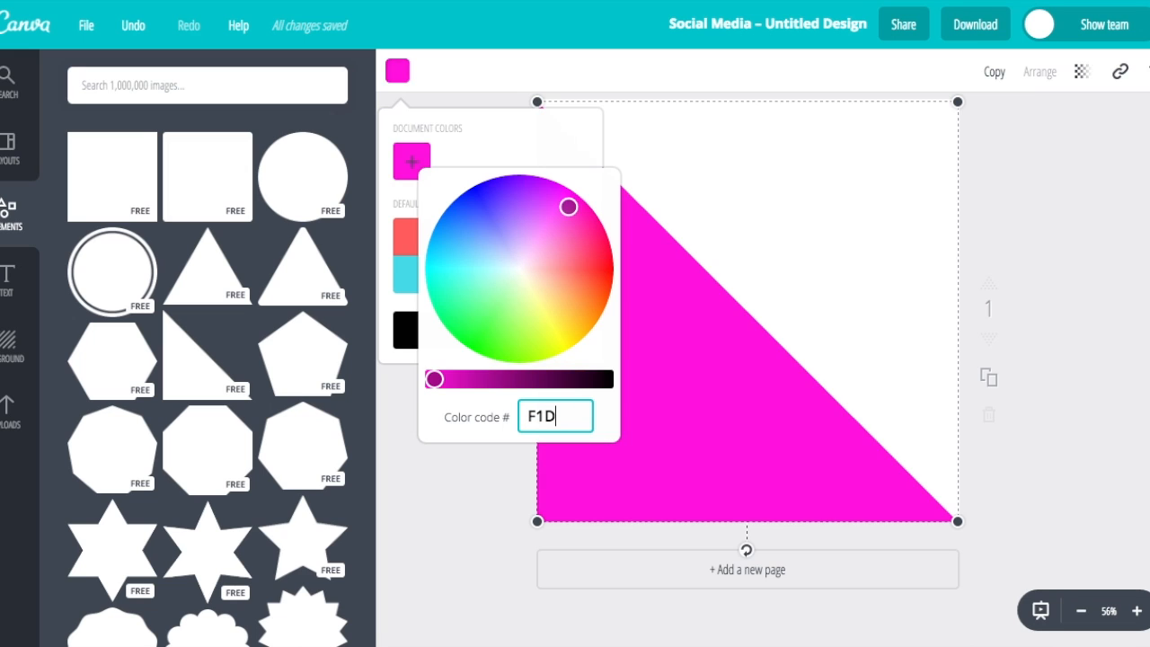
{"action": "type", "text": "6"}
{"action": "type", "text": "CC"}
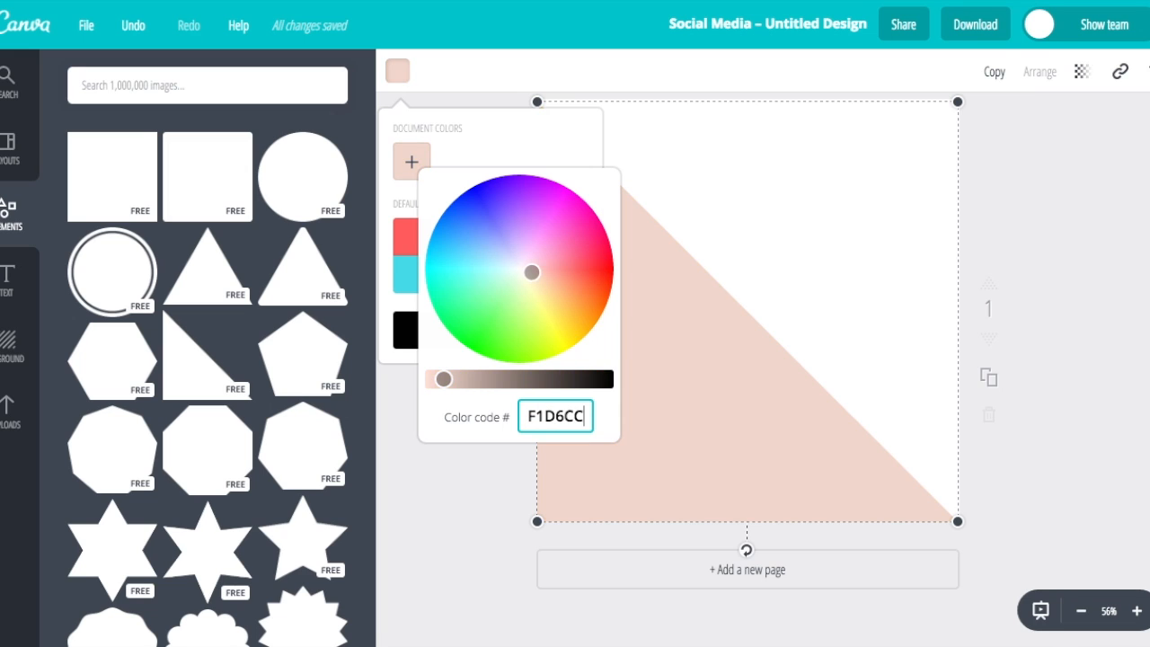
{"action": "key", "text": "Return"}
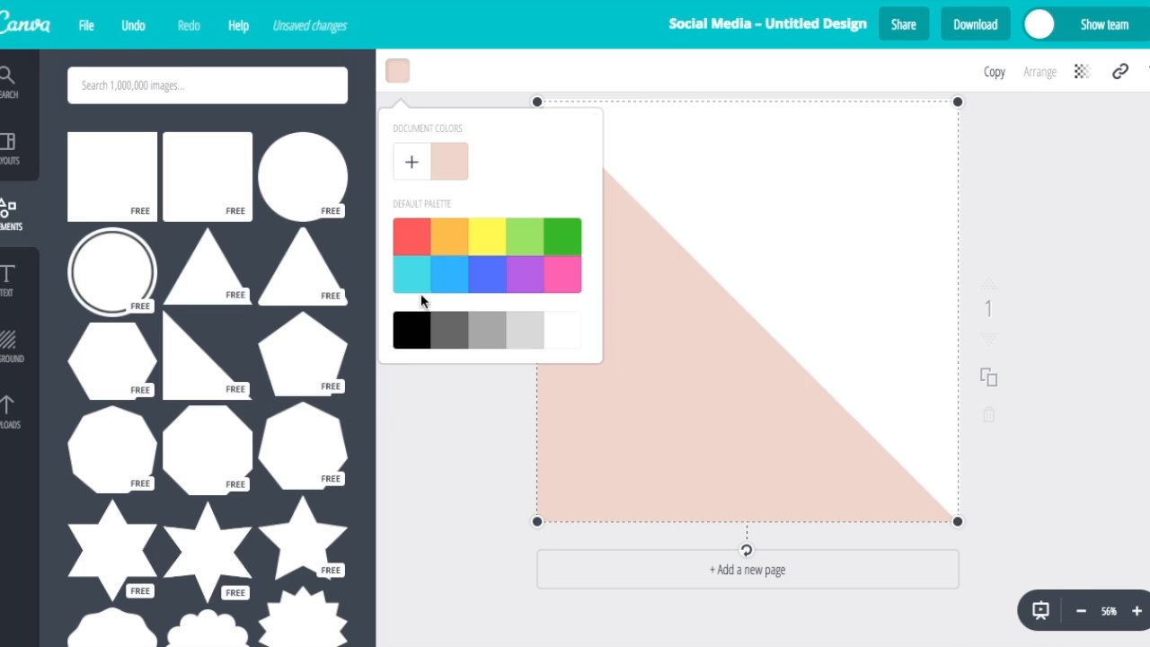
{"action": "left_click", "coordinate": [449, 490]}
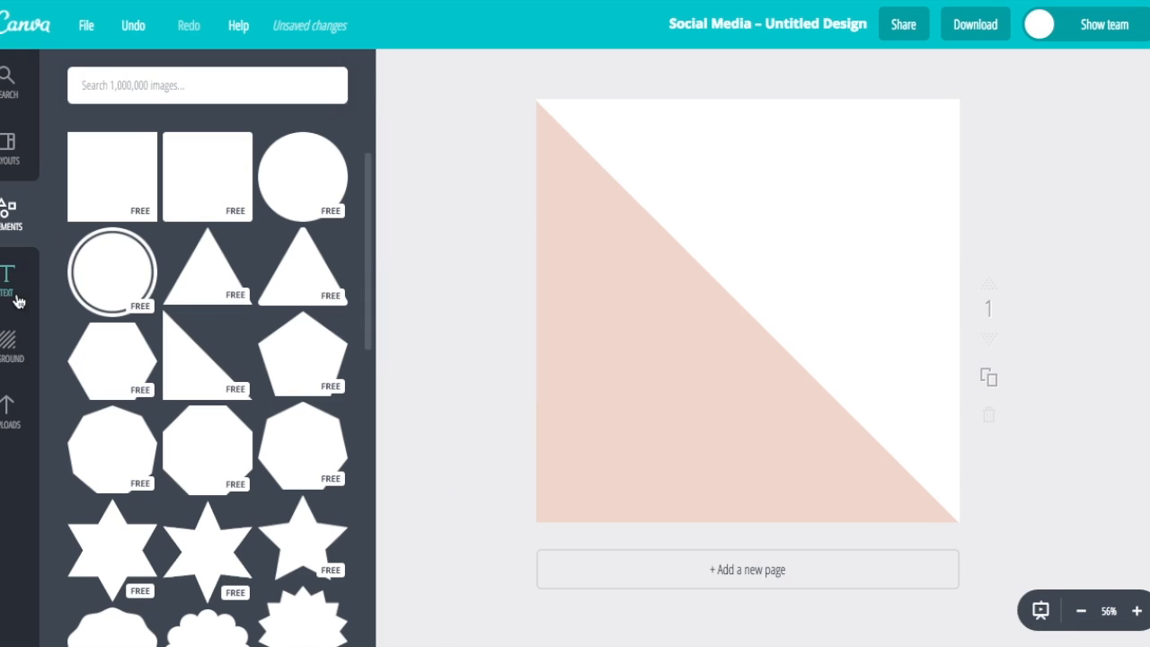
Scroll through background patterns without applying one, then return to the shapes library
{"action": "left_click", "coordinate": [6, 351]}
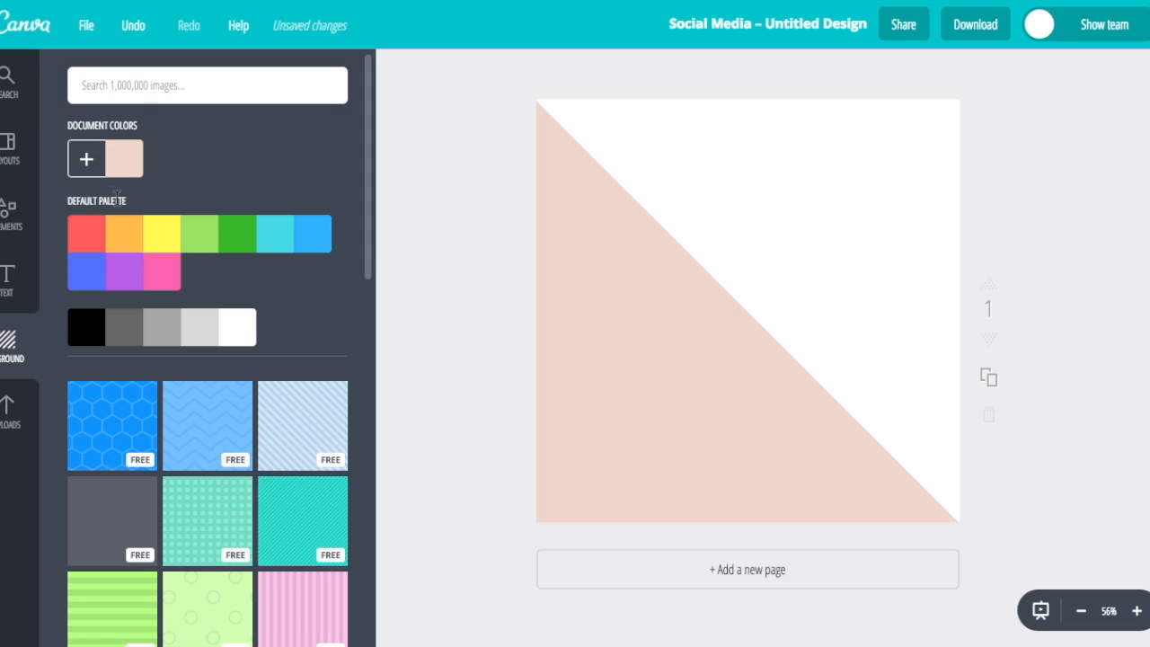
{"action": "scroll", "coordinate": [209, 359], "scroll_direction": "down", "scroll_amount": 7}
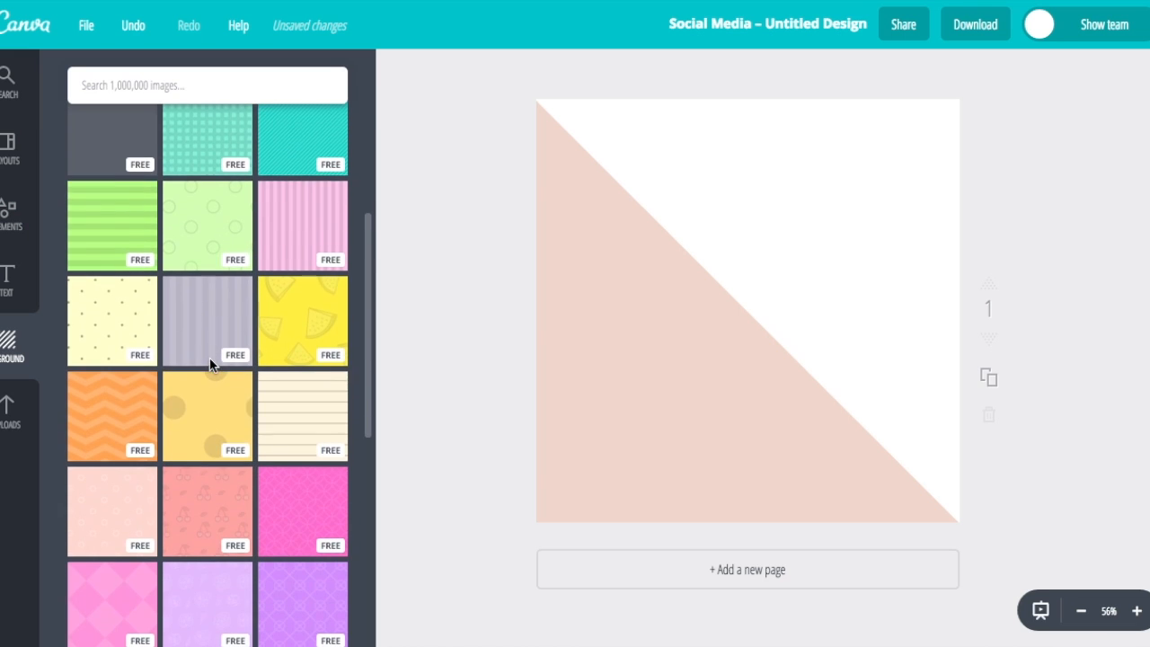
{"action": "scroll", "coordinate": [210, 359], "scroll_direction": "down", "scroll_amount": 5}
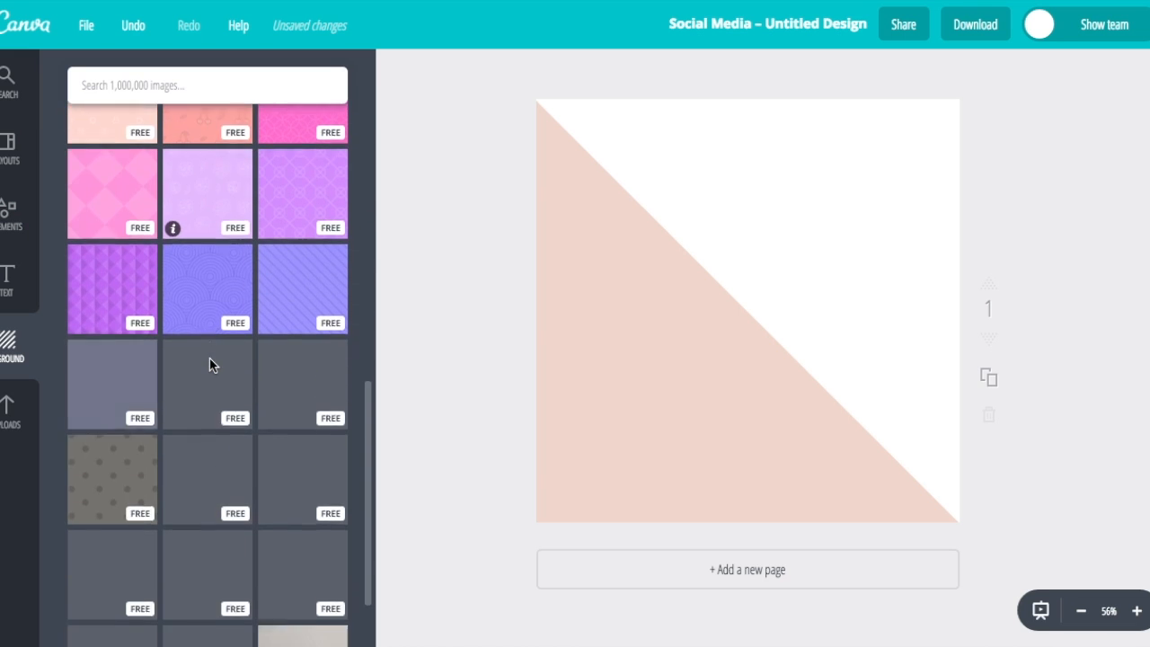
{"action": "scroll", "coordinate": [209, 359], "scroll_direction": "down", "scroll_amount": 8}
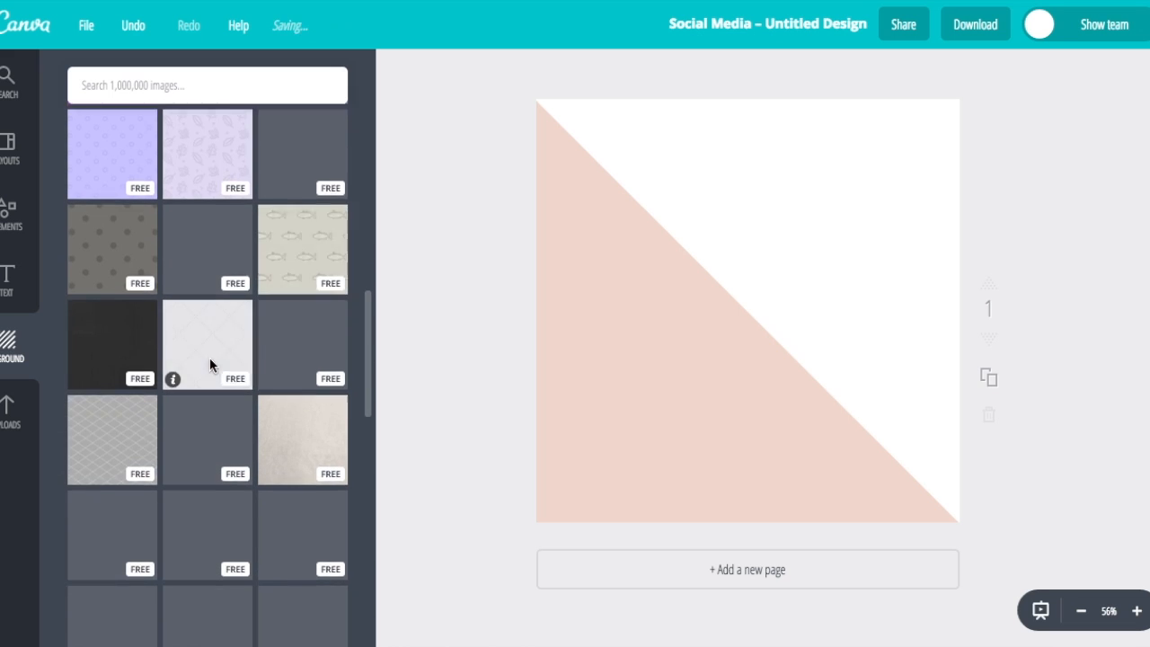
{"action": "scroll", "coordinate": [209, 362], "scroll_direction": "down", "scroll_amount": 1}
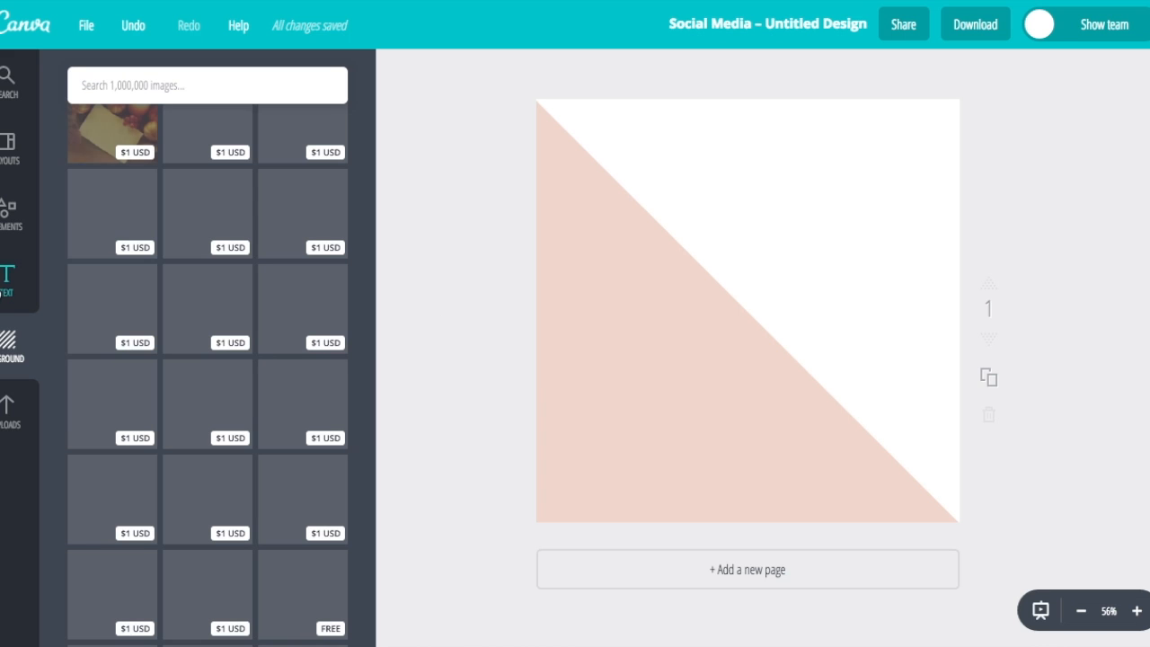
{"action": "left_click", "coordinate": [11, 233]}
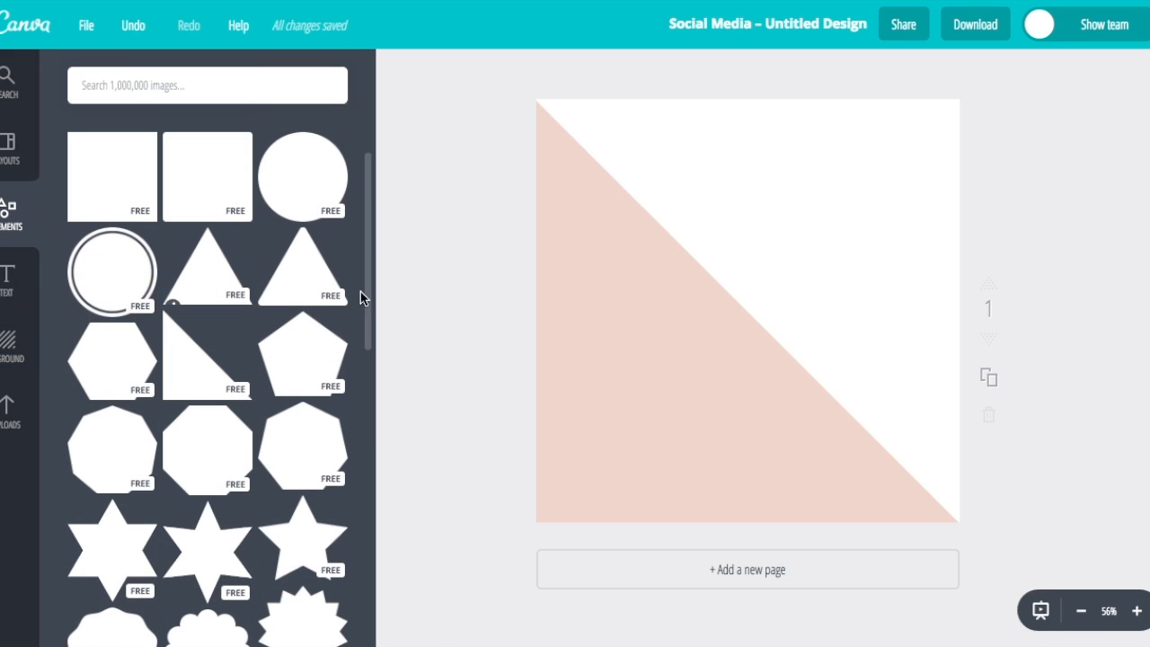
Add a thin black square outline and resize it to sit just inside the page edges
{"action": "scroll", "coordinate": [323, 382], "scroll_direction": "down", "scroll_amount": 3}
{"action": "scroll", "coordinate": [322, 382], "scroll_direction": "down", "scroll_amount": 1}
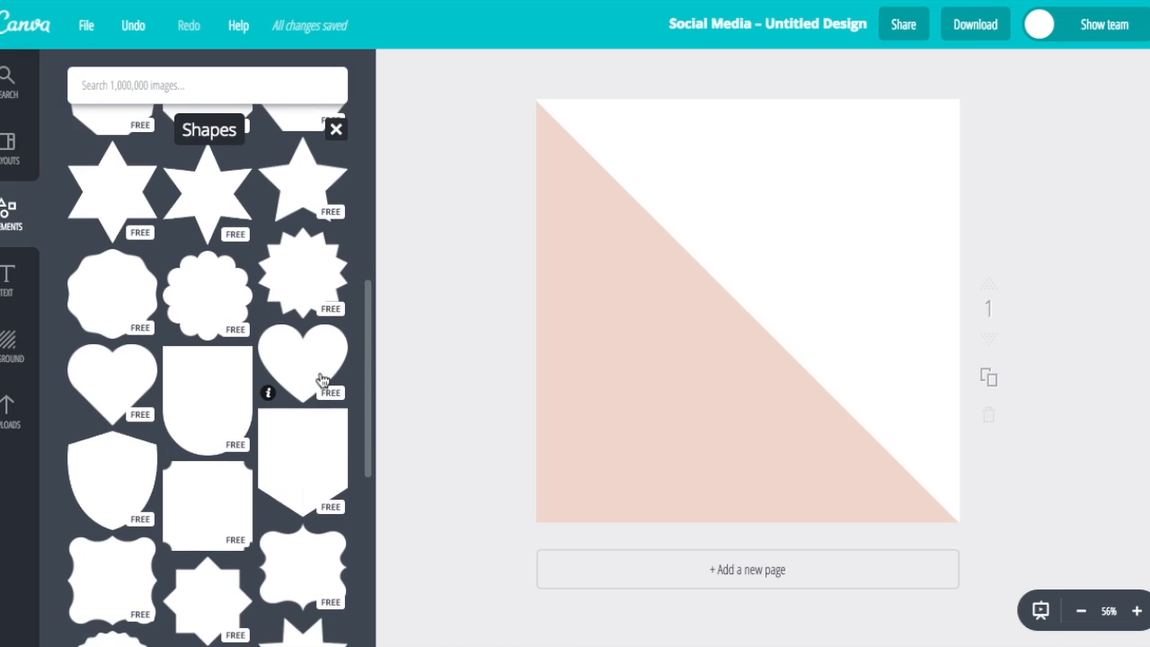
{"action": "scroll", "coordinate": [323, 382], "scroll_direction": "down", "scroll_amount": 10}
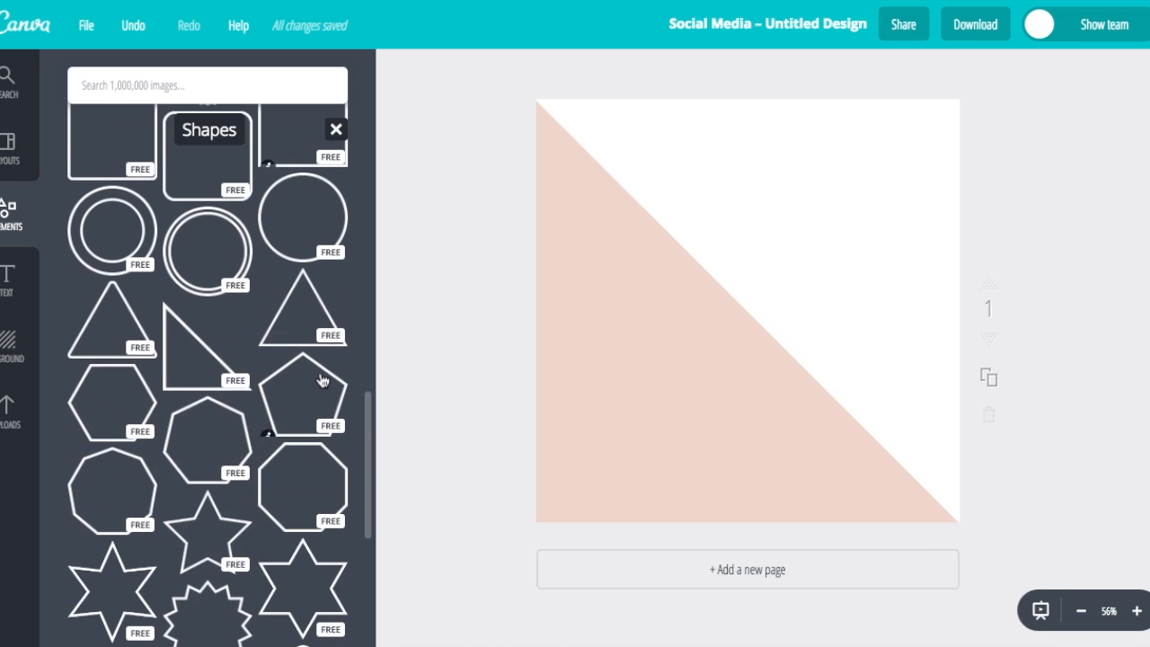
{"action": "left_click", "coordinate": [286, 168]}
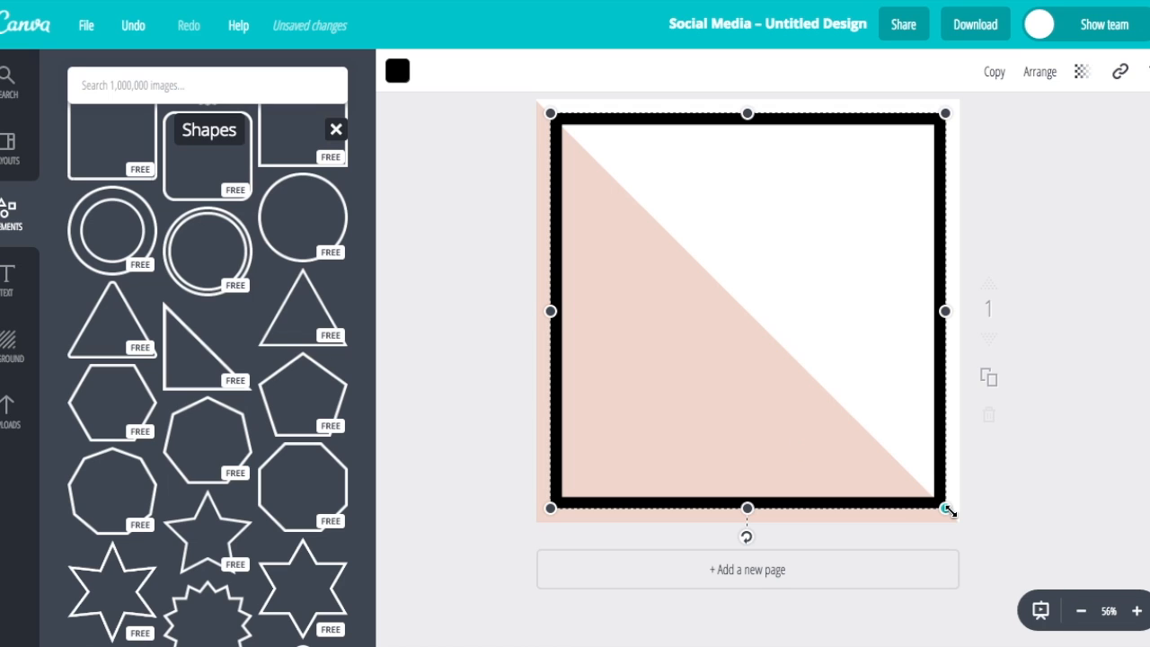
{"action": "left_click_drag", "start_coordinate": [948, 510], "coordinate": [575, 257]}
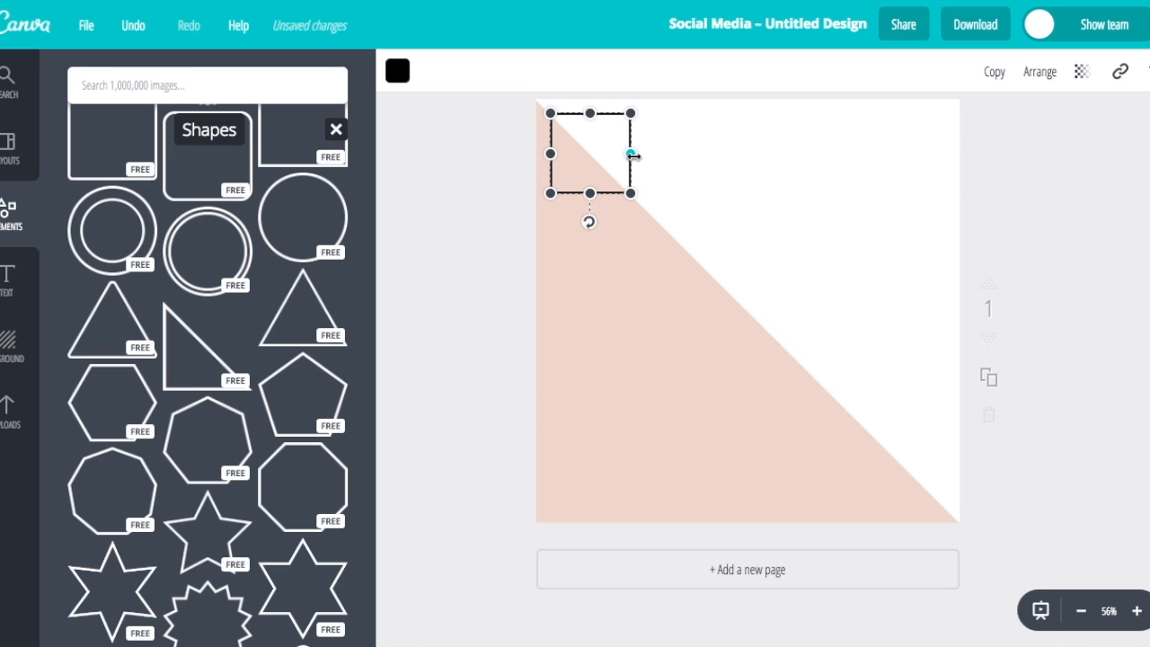
{"action": "left_click_drag", "start_coordinate": [634, 156], "coordinate": [948, 197]}
{"action": "left_click_drag", "start_coordinate": [749, 194], "coordinate": [751, 505]}
{"action": "left_click", "coordinate": [1107, 468]}
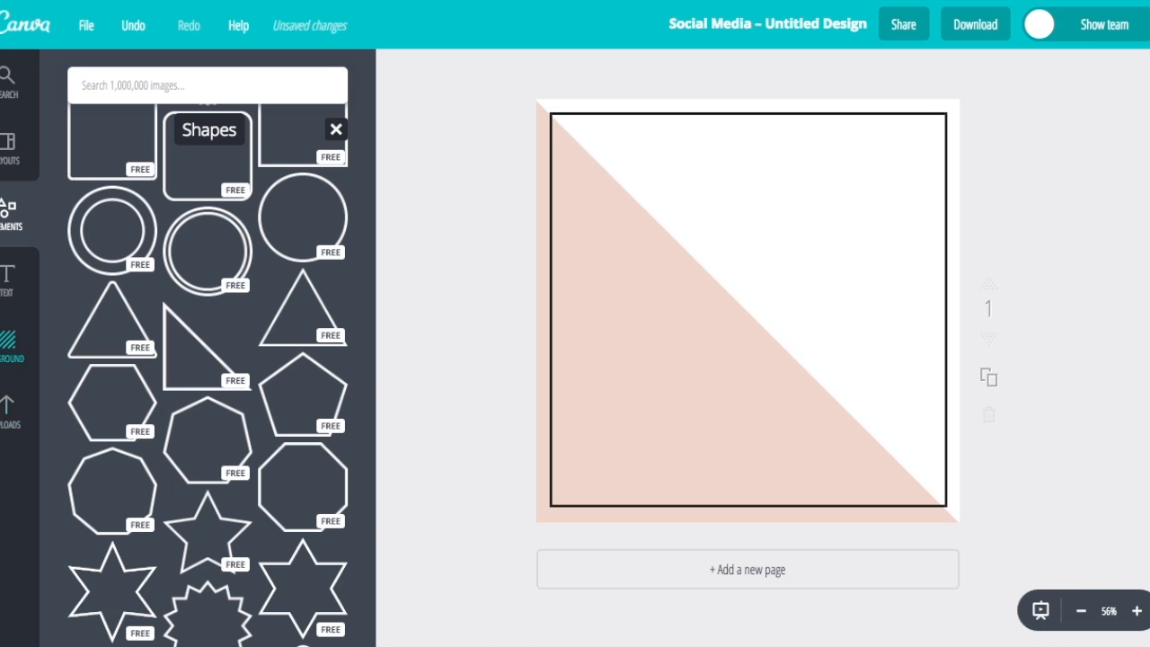
{"action": "left_click", "coordinate": [9, 428]}
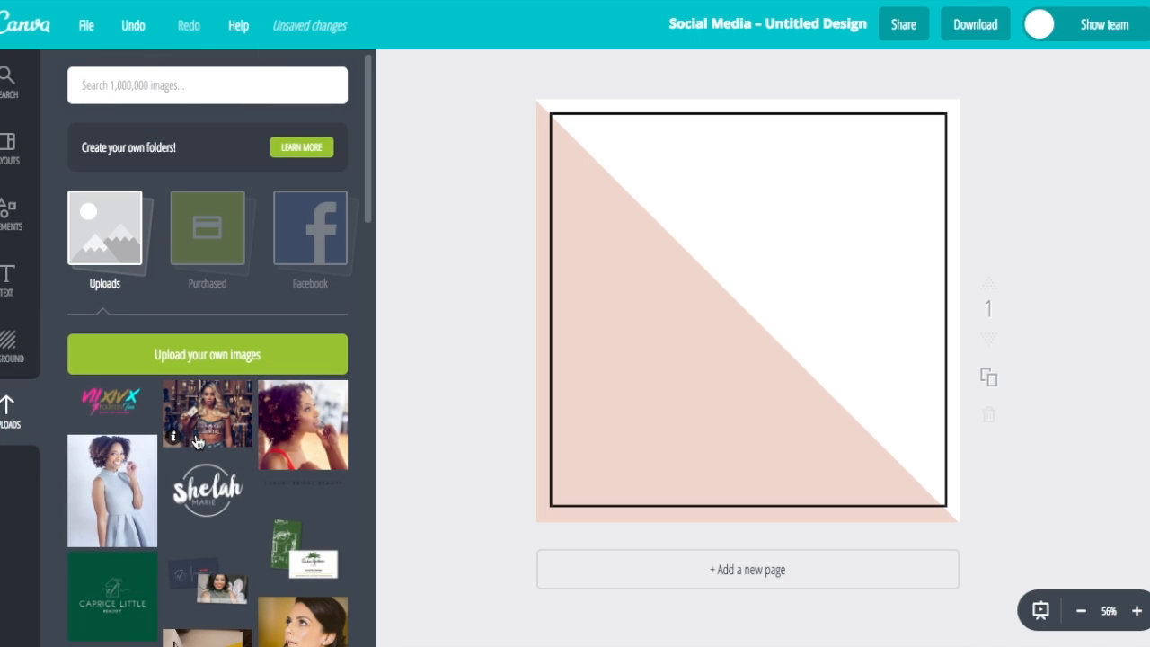
Scroll down the uploads to the sweater photo and place it on the page
{"action": "scroll", "coordinate": [197, 441], "scroll_direction": "down", "scroll_amount": 10}
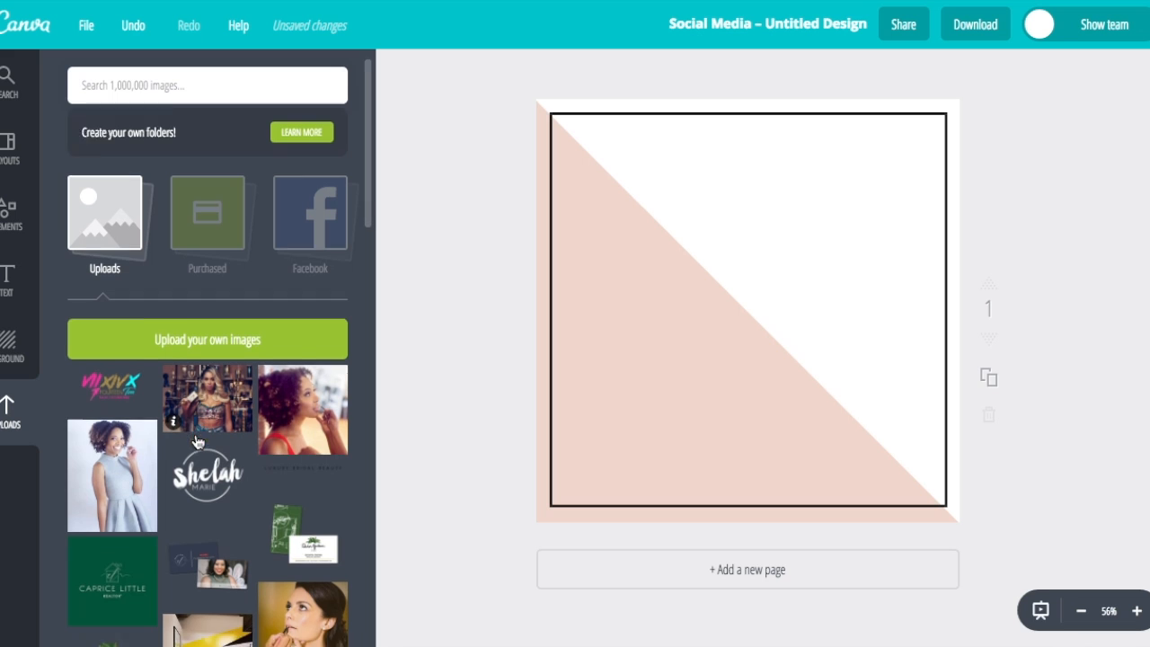
{"action": "scroll", "coordinate": [197, 441], "scroll_direction": "down", "scroll_amount": 15}
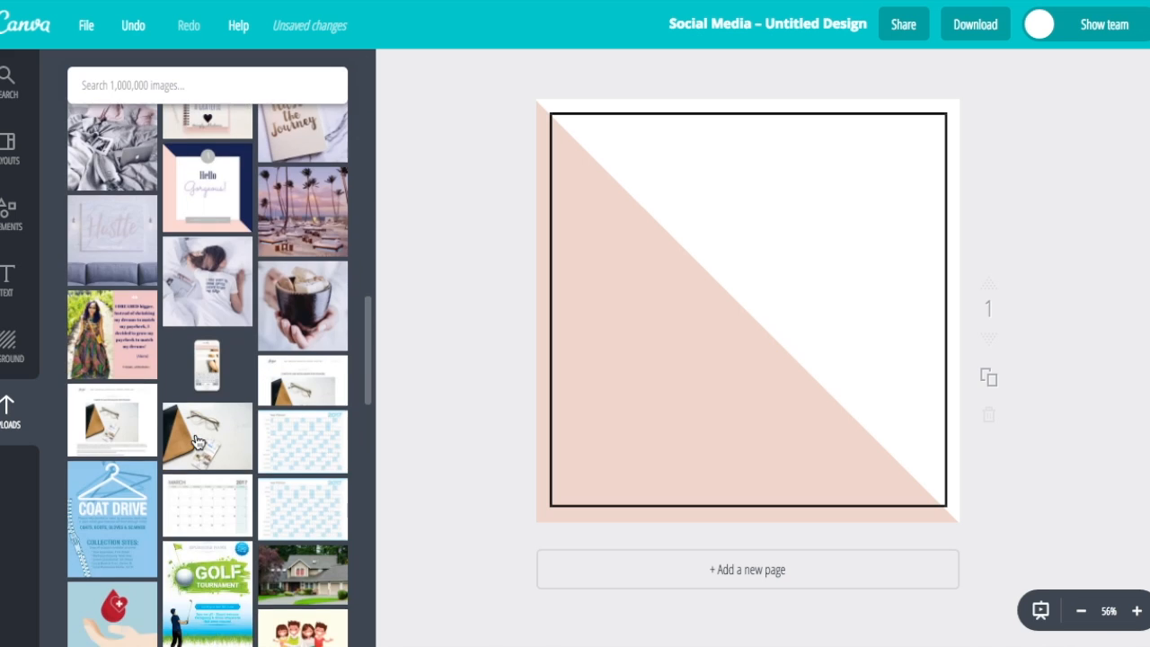
{"action": "scroll", "coordinate": [243, 588], "scroll_direction": "down", "scroll_amount": 10}
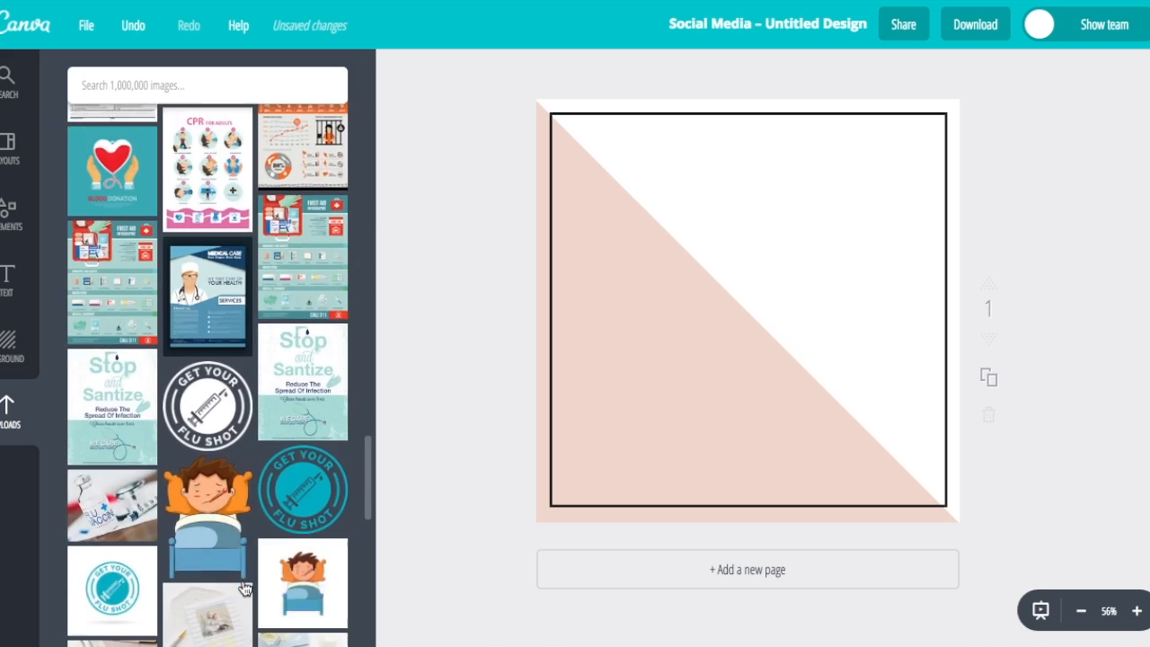
{"action": "scroll", "coordinate": [244, 588], "scroll_direction": "down", "scroll_amount": 10}
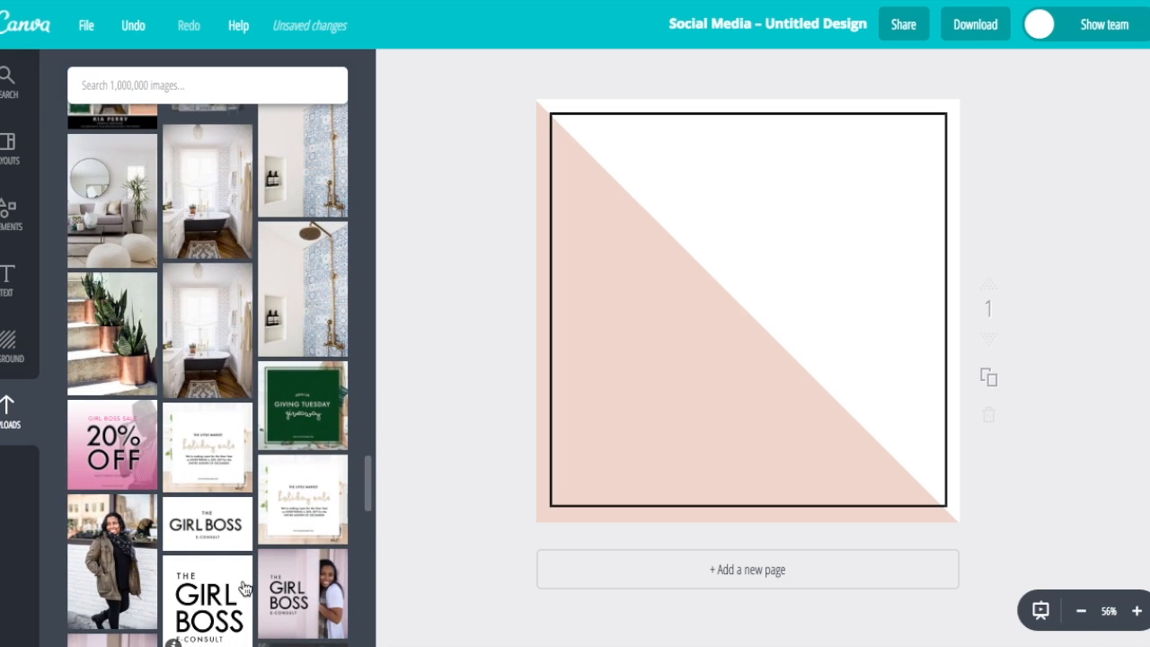
{"action": "scroll", "coordinate": [251, 539], "scroll_direction": "down", "scroll_amount": 10}
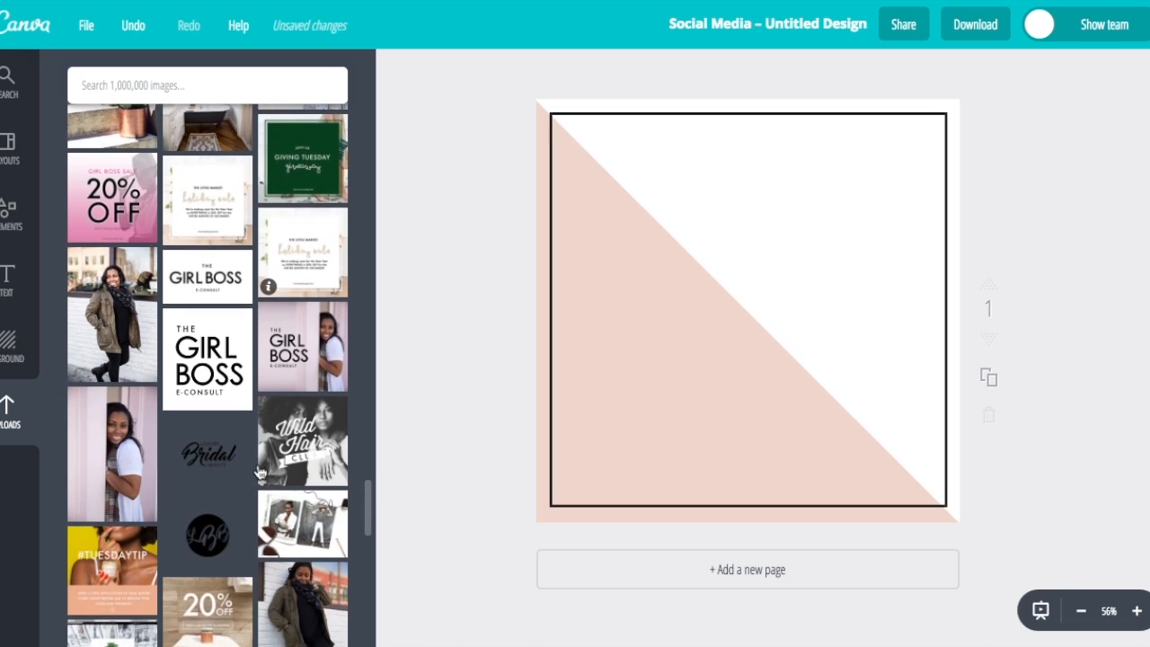
{"action": "scroll", "coordinate": [260, 473], "scroll_direction": "down", "scroll_amount": 10}
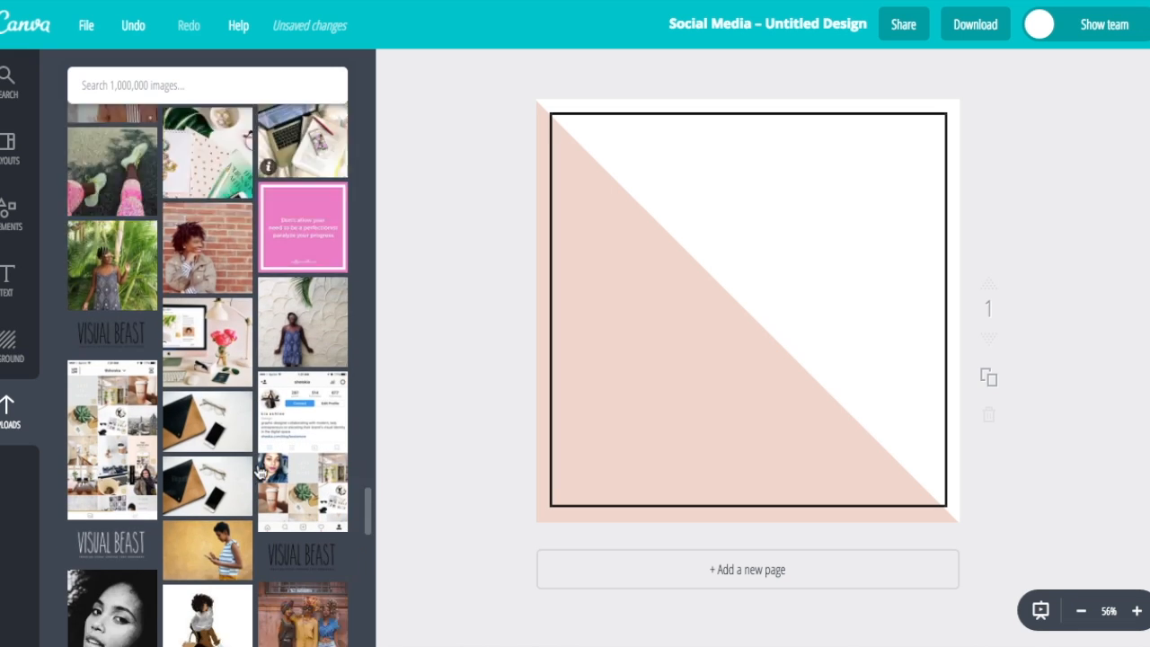
{"action": "scroll", "coordinate": [261, 474], "scroll_direction": "down", "scroll_amount": 10}
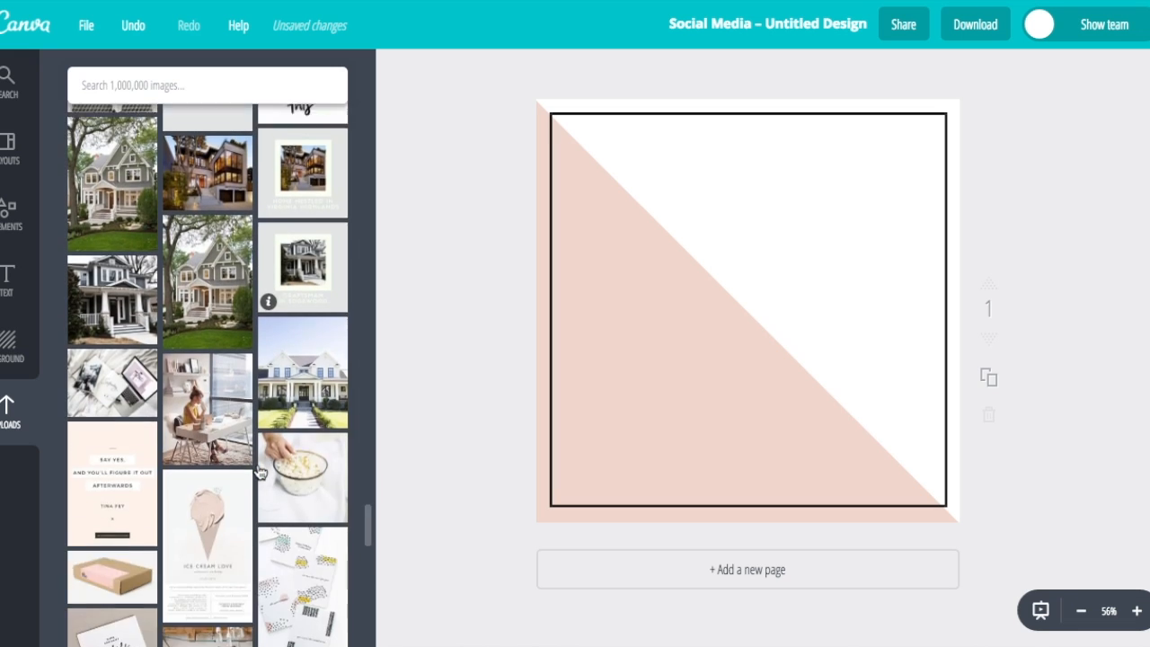
{"action": "scroll", "coordinate": [261, 473], "scroll_direction": "down", "scroll_amount": 10}
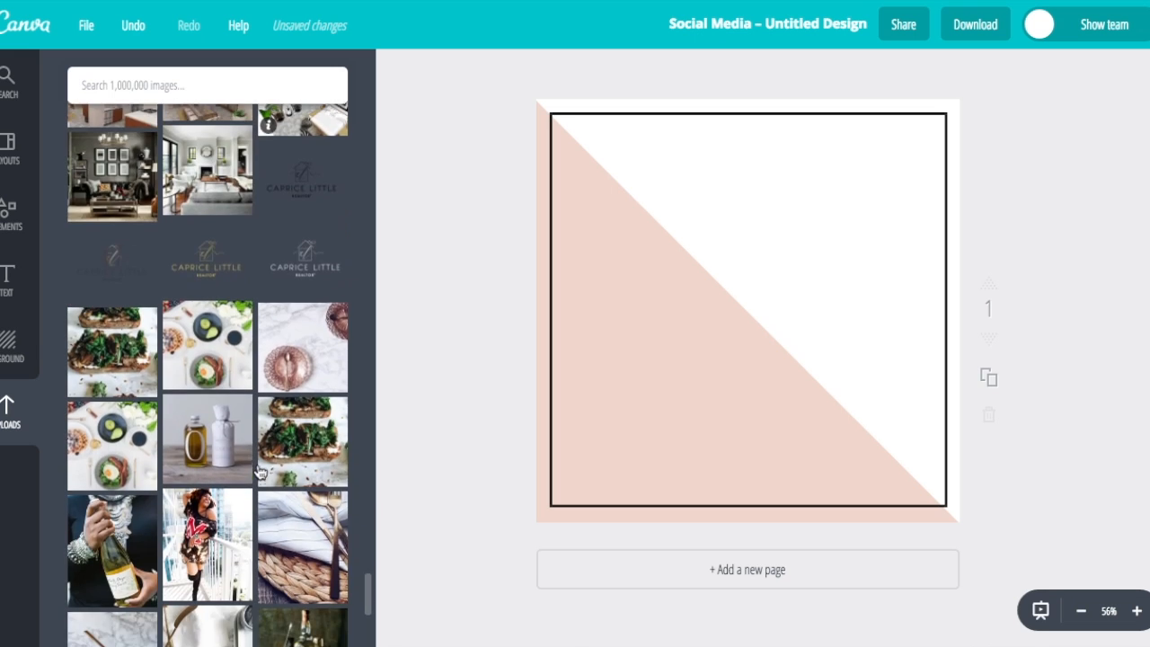
{"action": "scroll", "coordinate": [260, 474], "scroll_direction": "down", "scroll_amount": 10}
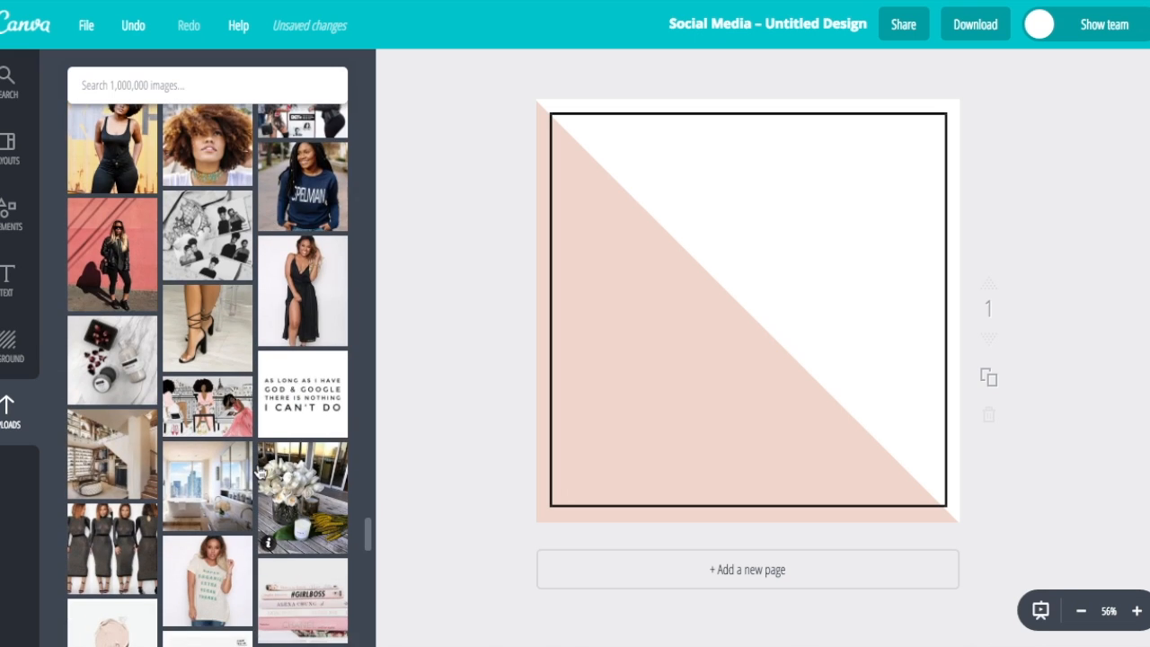
{"action": "scroll", "coordinate": [264, 537], "scroll_direction": "down", "scroll_amount": 10}
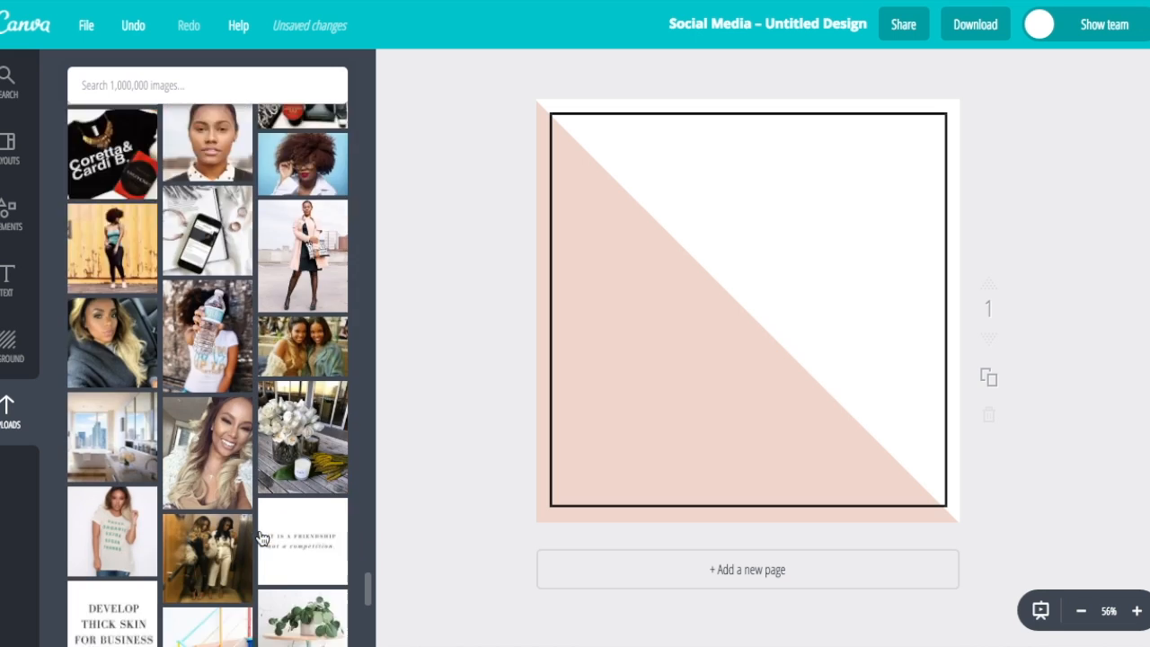
{"action": "scroll", "coordinate": [262, 537], "scroll_direction": "down", "scroll_amount": 5}
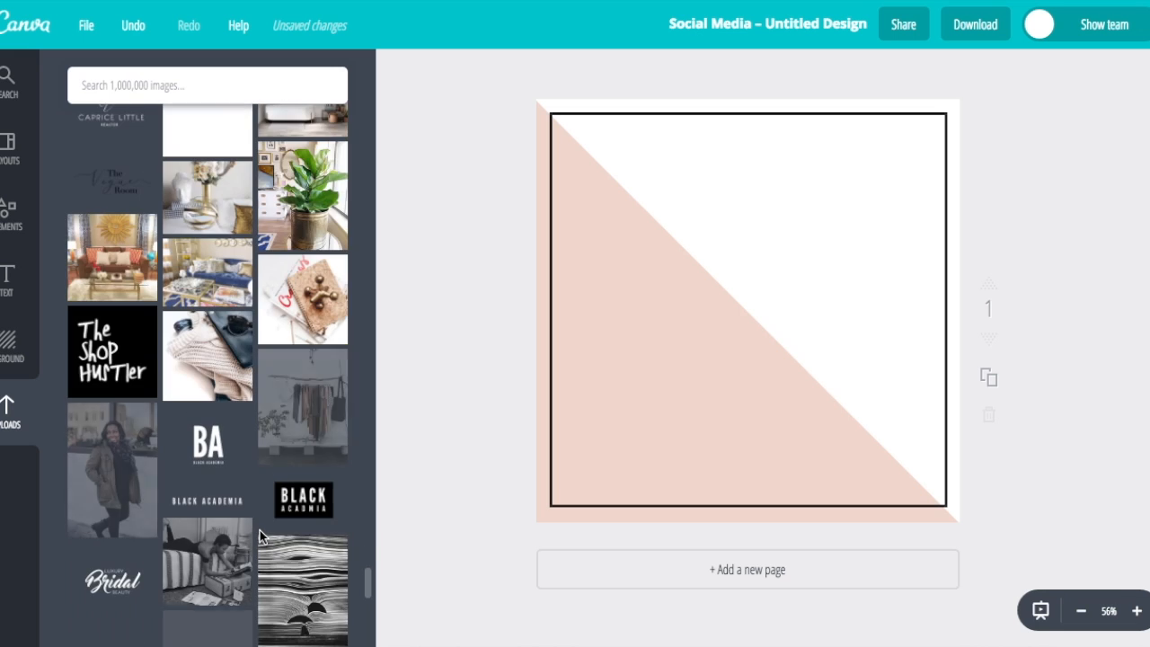
{"action": "scroll", "coordinate": [243, 458], "scroll_direction": "down", "scroll_amount": 1}
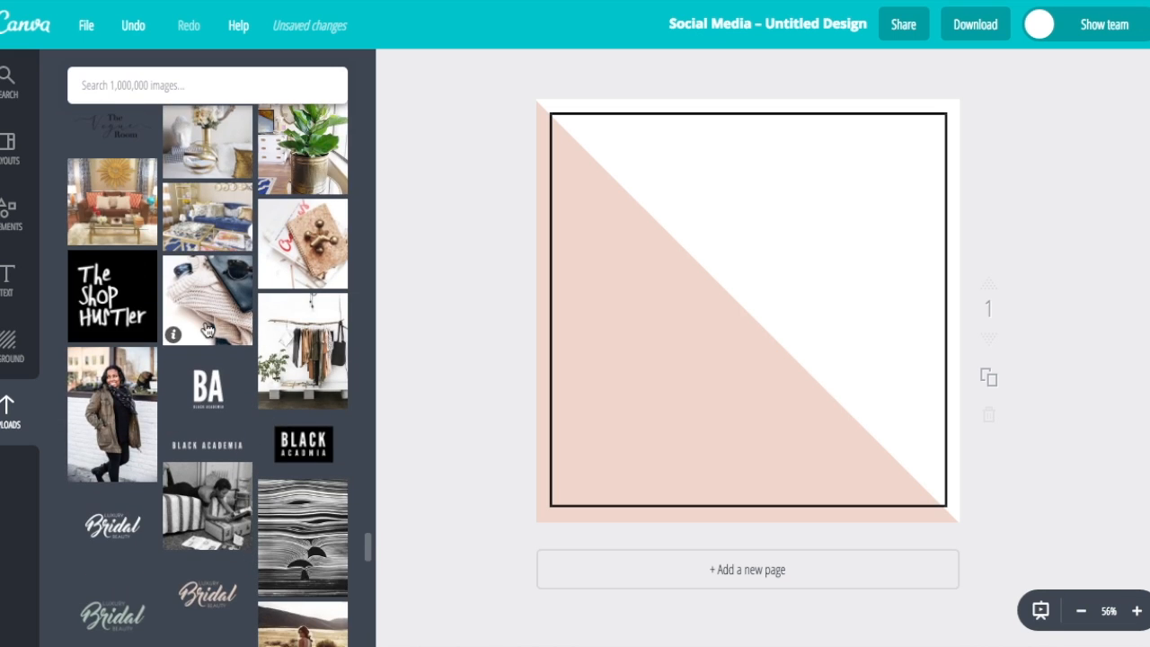
{"action": "left_click", "coordinate": [206, 330]}
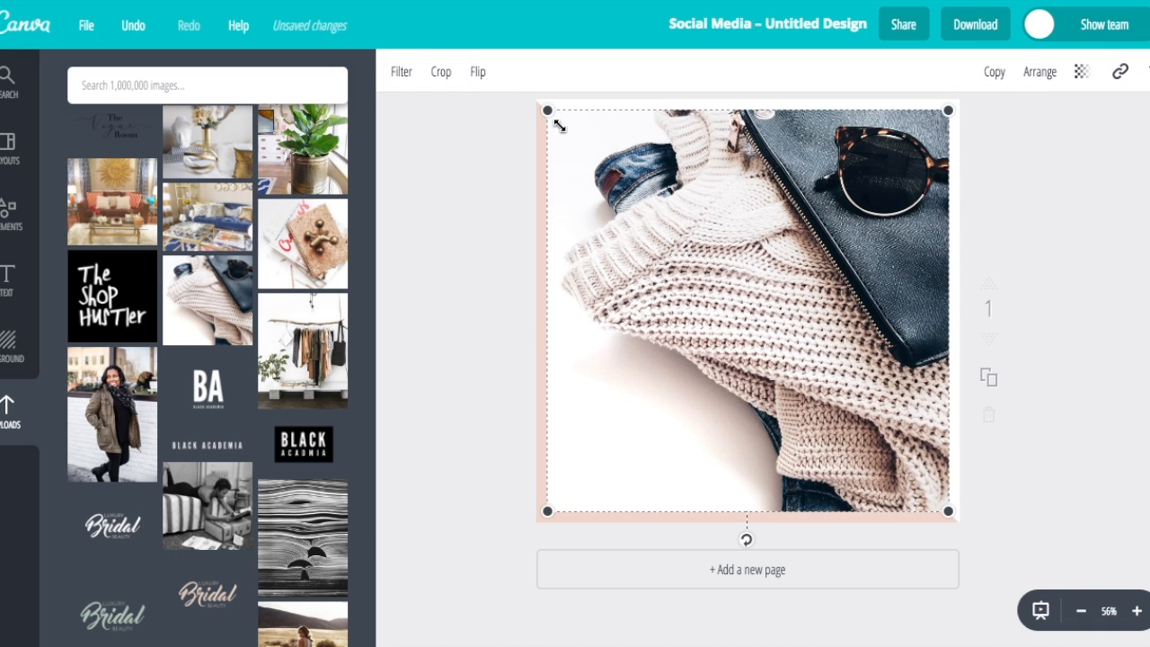
Enlarge the sweater photo from both corners to cover the whole page, then deselect it
{"action": "left_click_drag", "start_coordinate": [547, 110], "coordinate": [536, 99]}
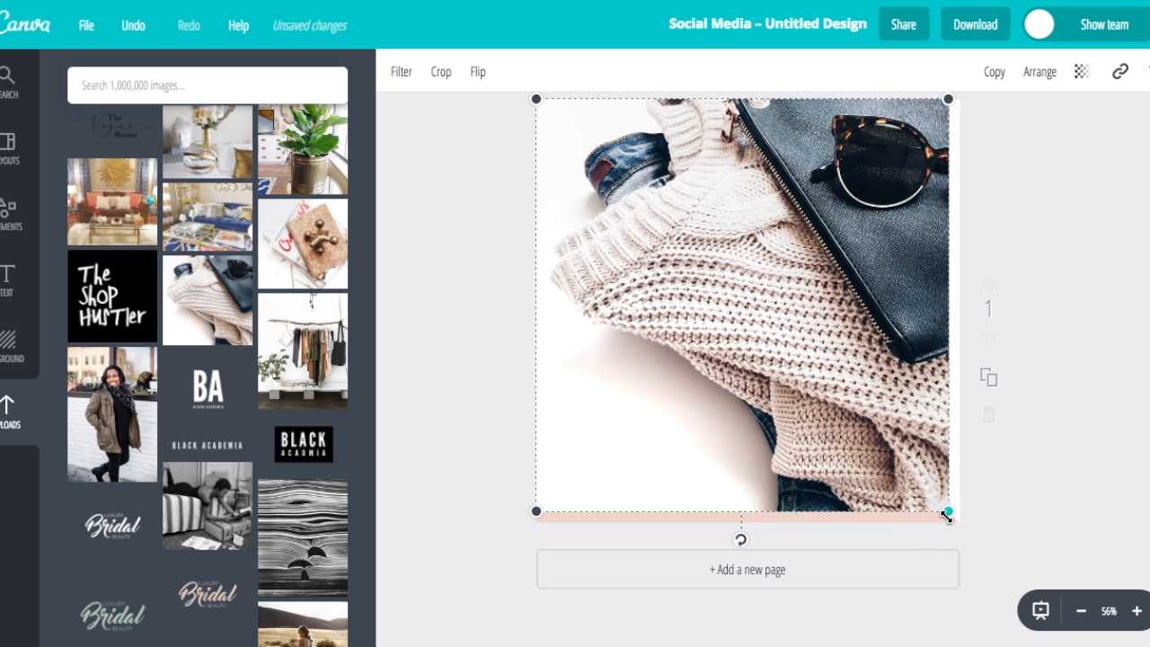
{"action": "left_click_drag", "start_coordinate": [948, 512], "coordinate": [958, 525]}
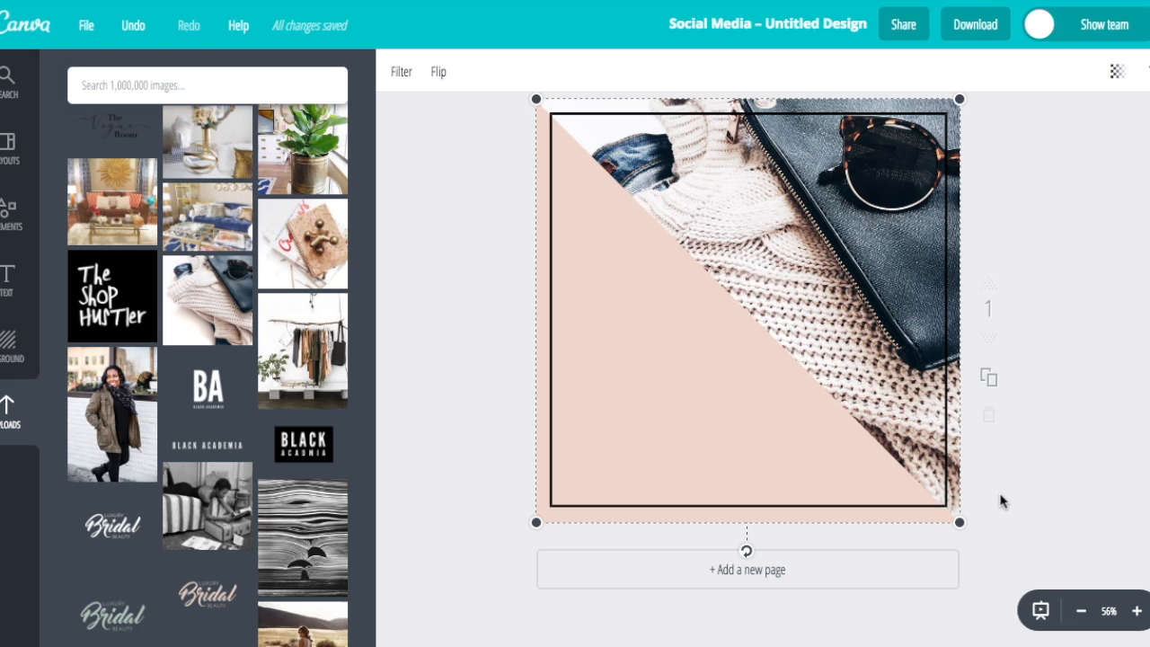
{"action": "left_click", "coordinate": [1052, 209]}
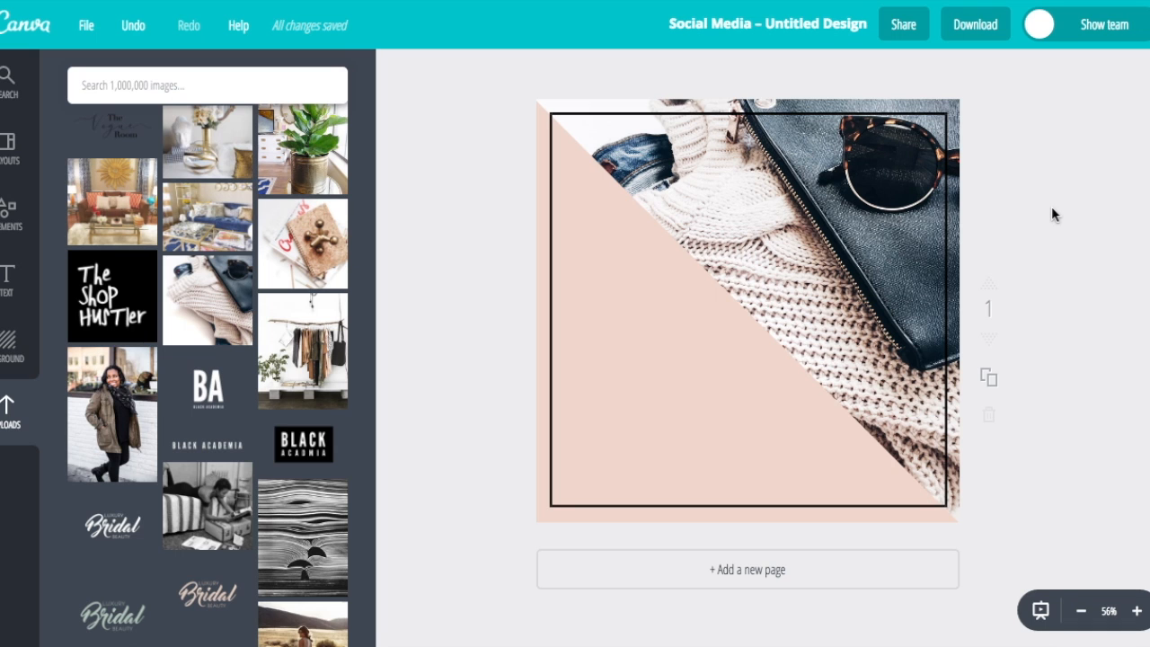
{"action": "left_click", "coordinate": [6, 289]}
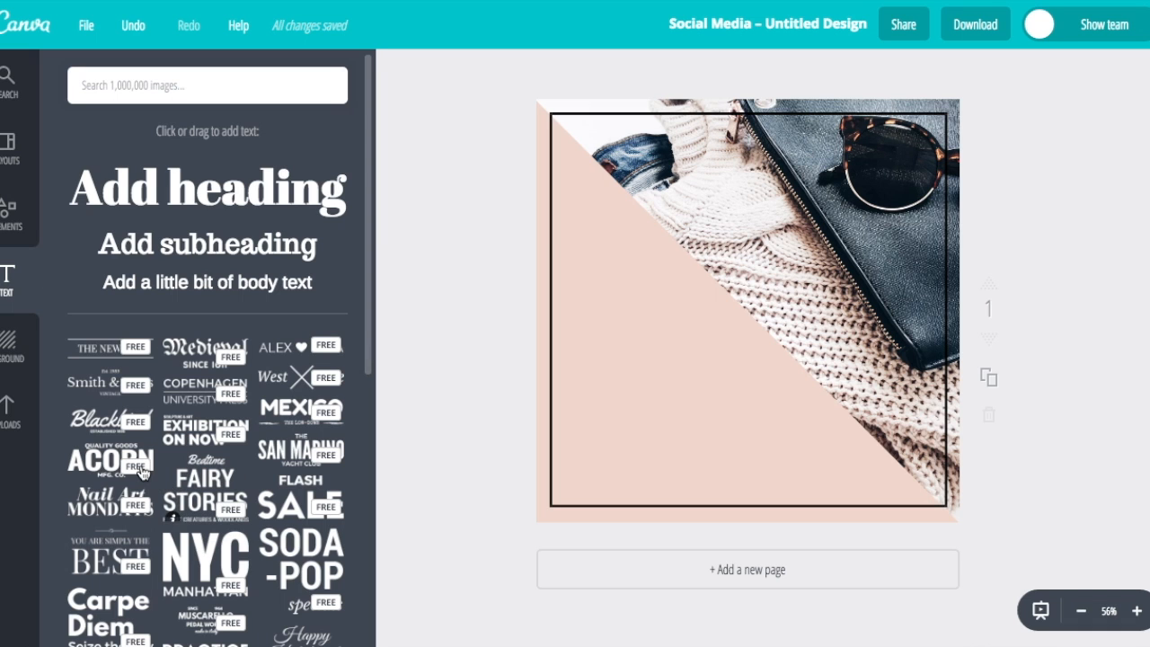
Add a subheading text box reading 'FLASH' in Trocchi, size 24, at the page centre
{"action": "scroll", "coordinate": [141, 472], "scroll_direction": "down", "scroll_amount": 3}
{"action": "scroll", "coordinate": [141, 472], "scroll_direction": "up", "scroll_amount": 2}
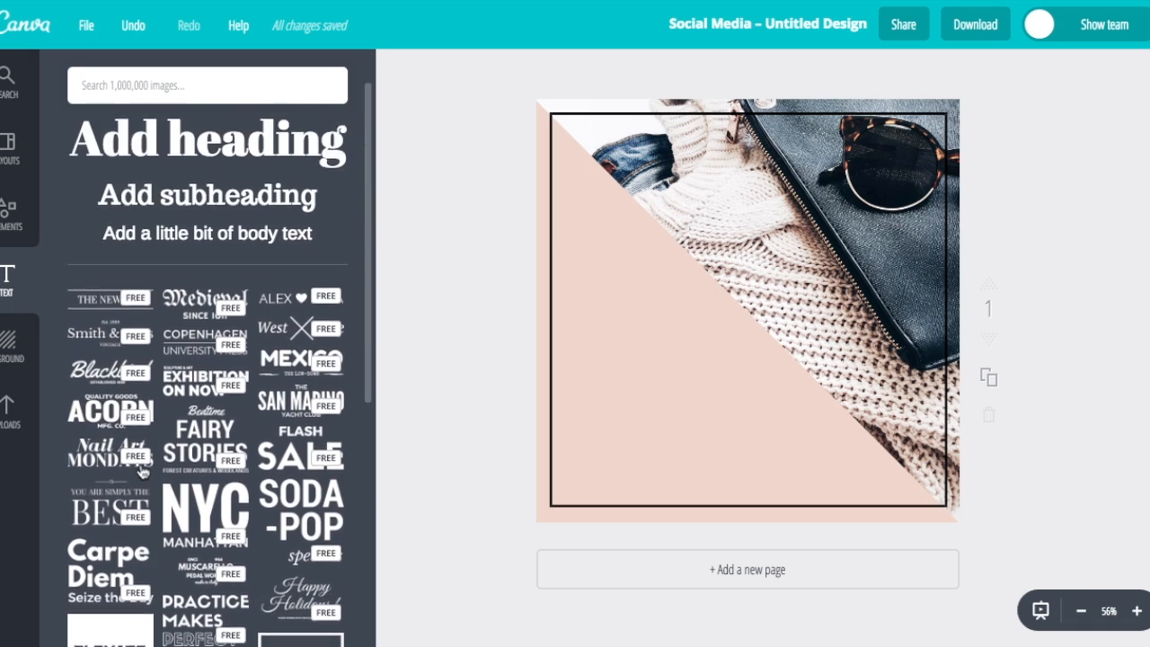
{"action": "scroll", "coordinate": [141, 472], "scroll_direction": "up", "scroll_amount": 1}
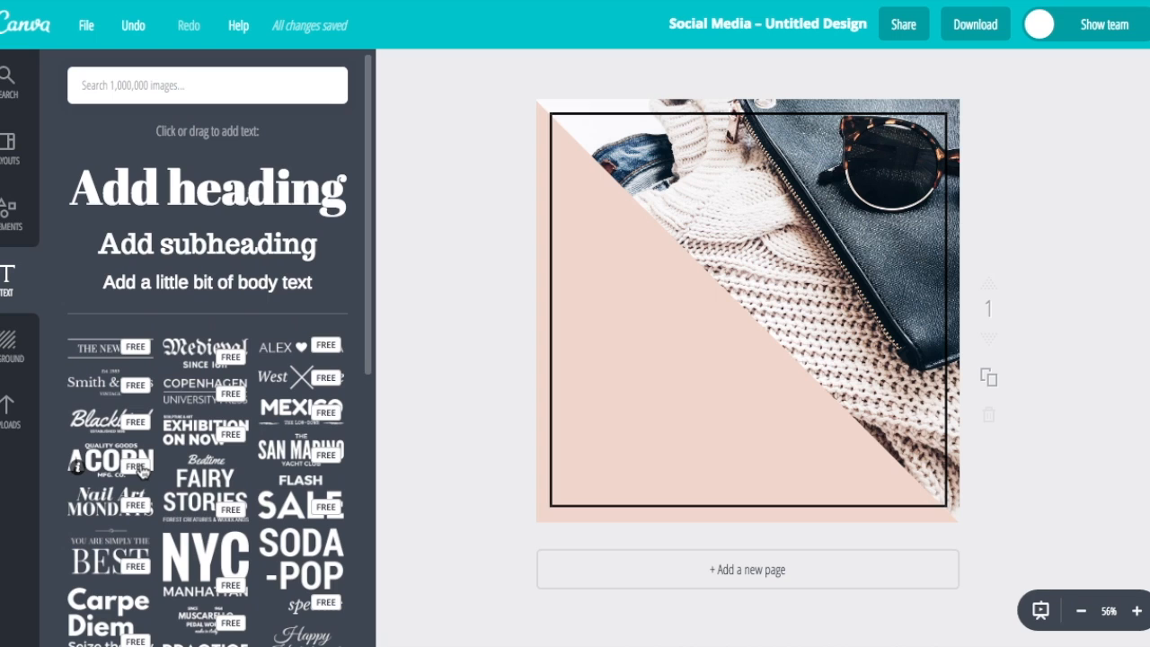
{"action": "left_click", "coordinate": [225, 249]}
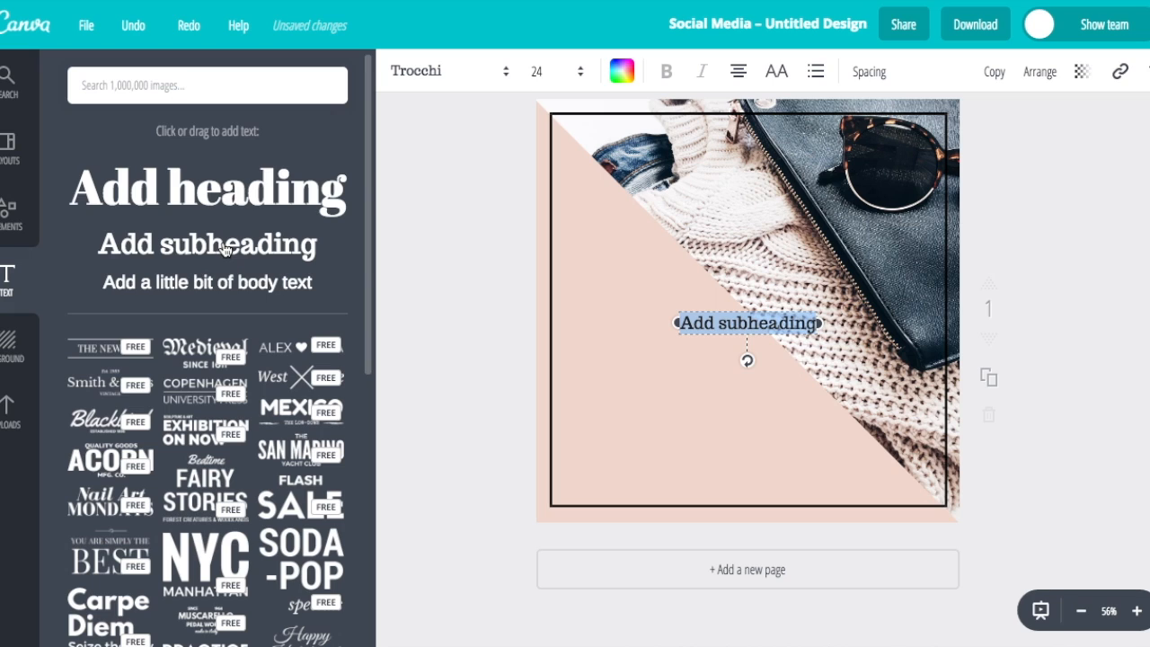
{"action": "type", "text": "FLASH"}
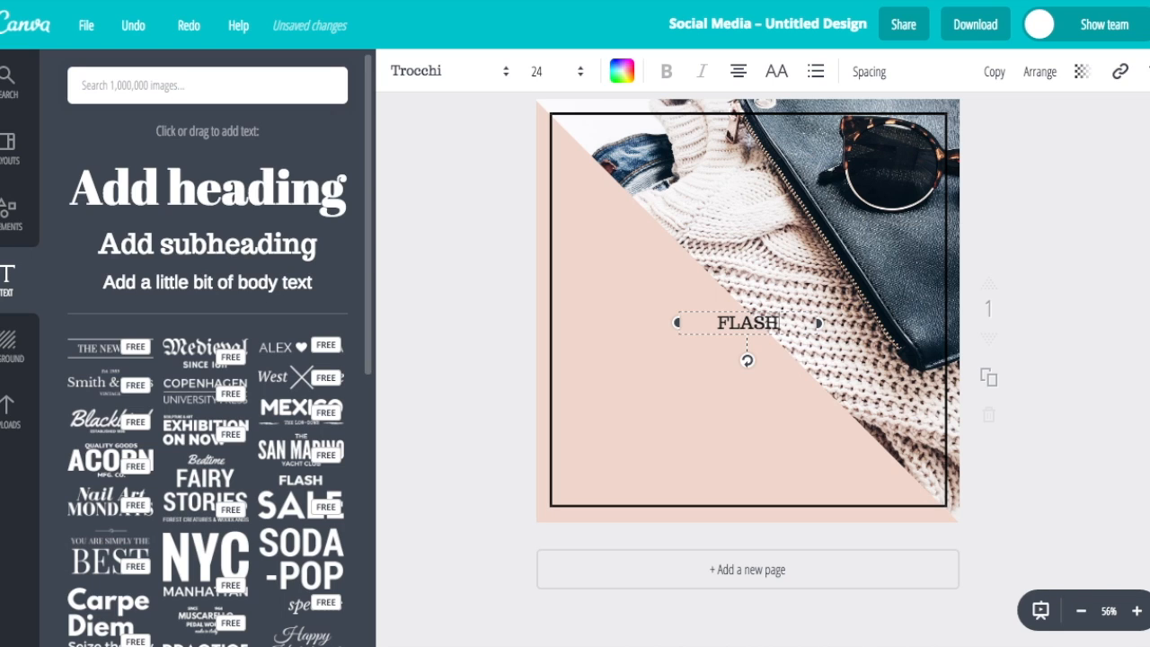
Switch the FLASH text's font from Trocchi to Lato
{"action": "left_click", "coordinate": [420, 75]}
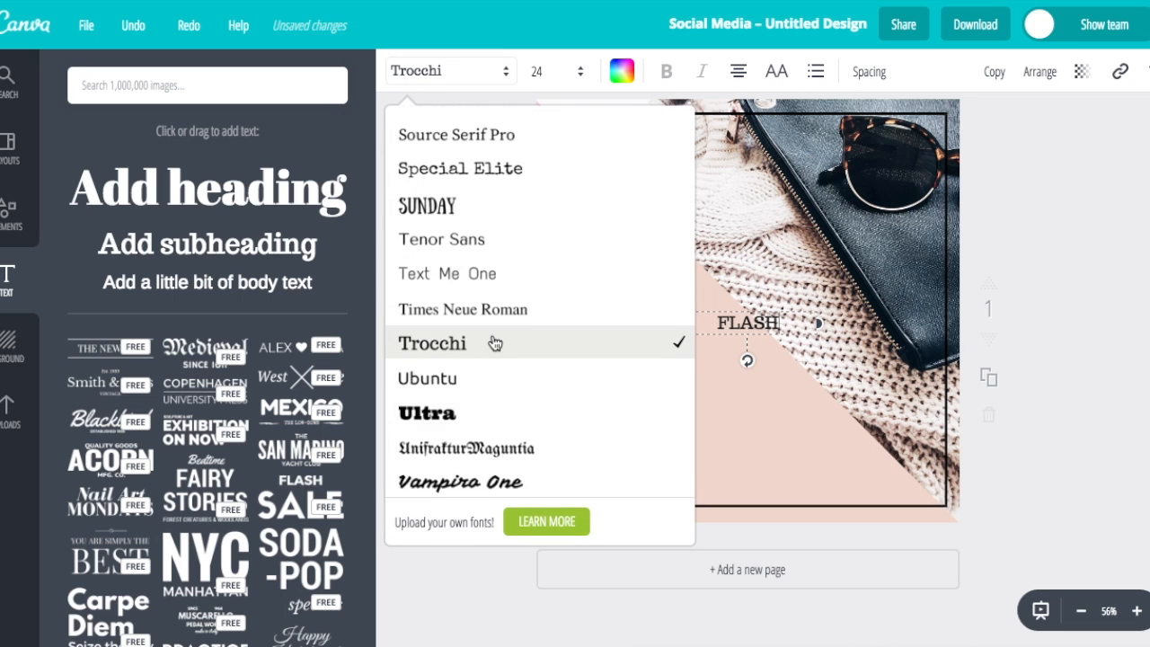
{"action": "scroll", "coordinate": [495, 343], "scroll_direction": "down", "scroll_amount": 3}
{"action": "scroll", "coordinate": [492, 347], "scroll_direction": "up", "scroll_amount": 10}
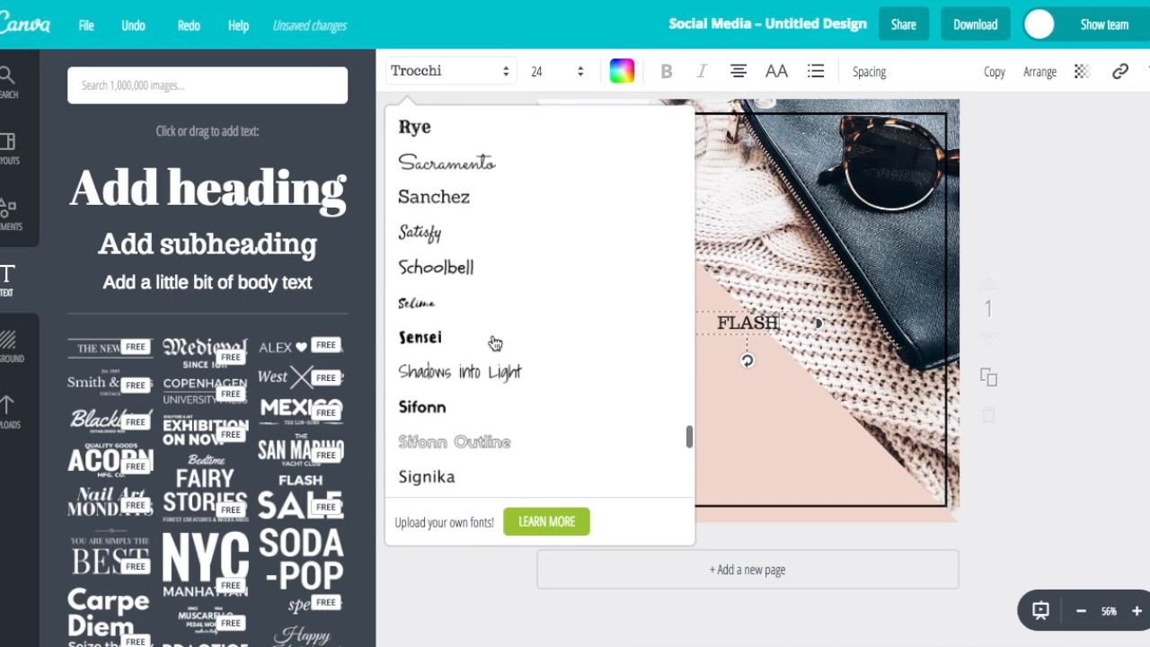
{"action": "scroll", "coordinate": [494, 343], "scroll_direction": "up", "scroll_amount": 3}
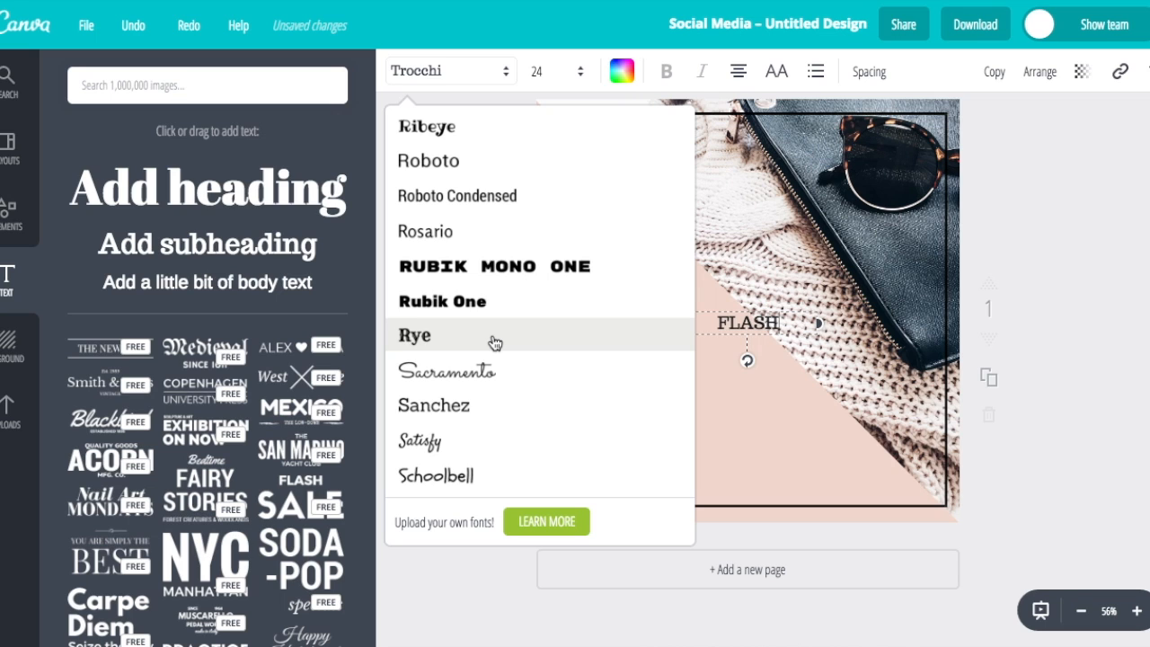
{"action": "scroll", "coordinate": [494, 342], "scroll_direction": "up", "scroll_amount": 5}
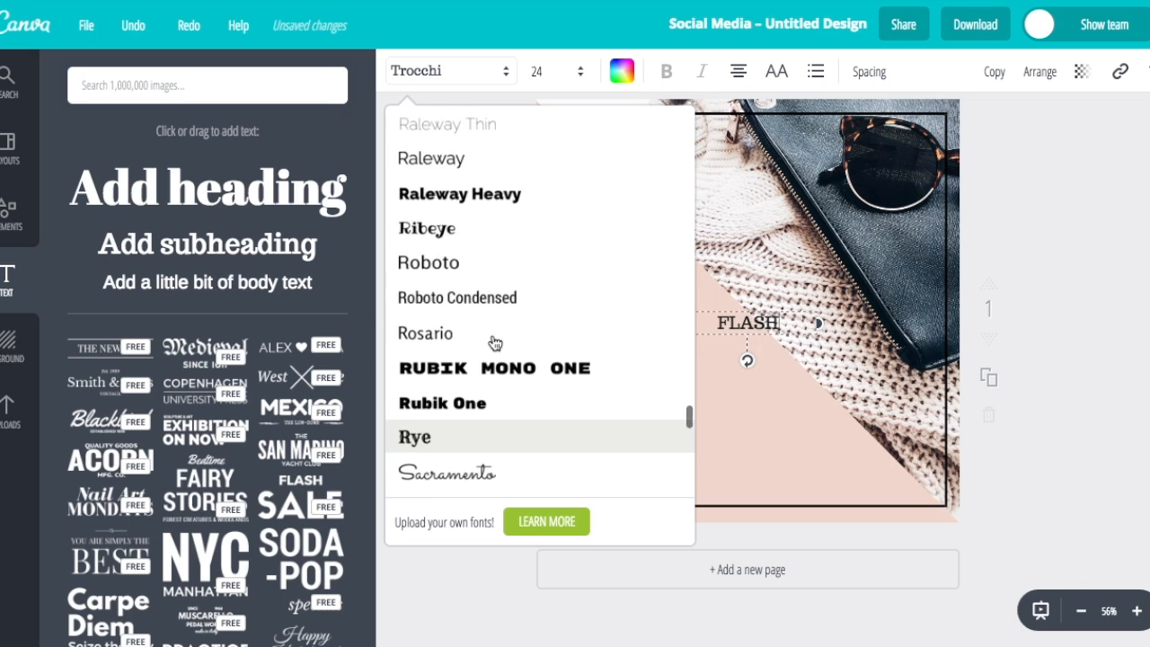
{"action": "scroll", "coordinate": [495, 343], "scroll_direction": "up", "scroll_amount": 3}
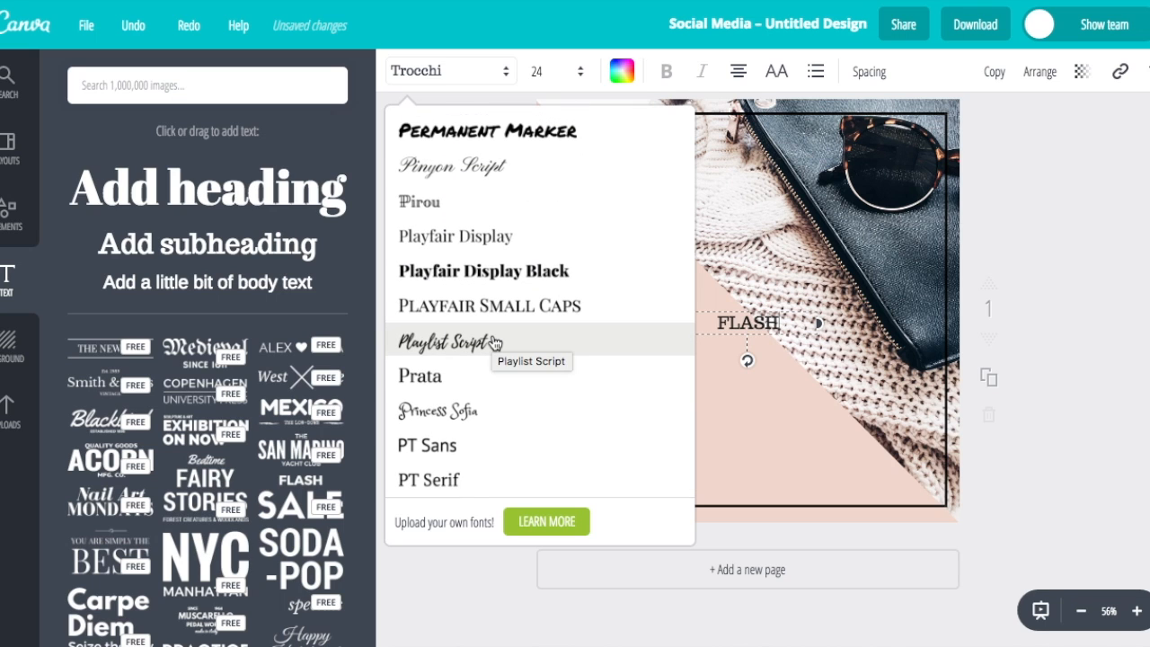
{"action": "scroll", "coordinate": [494, 343], "scroll_direction": "up", "scroll_amount": 6}
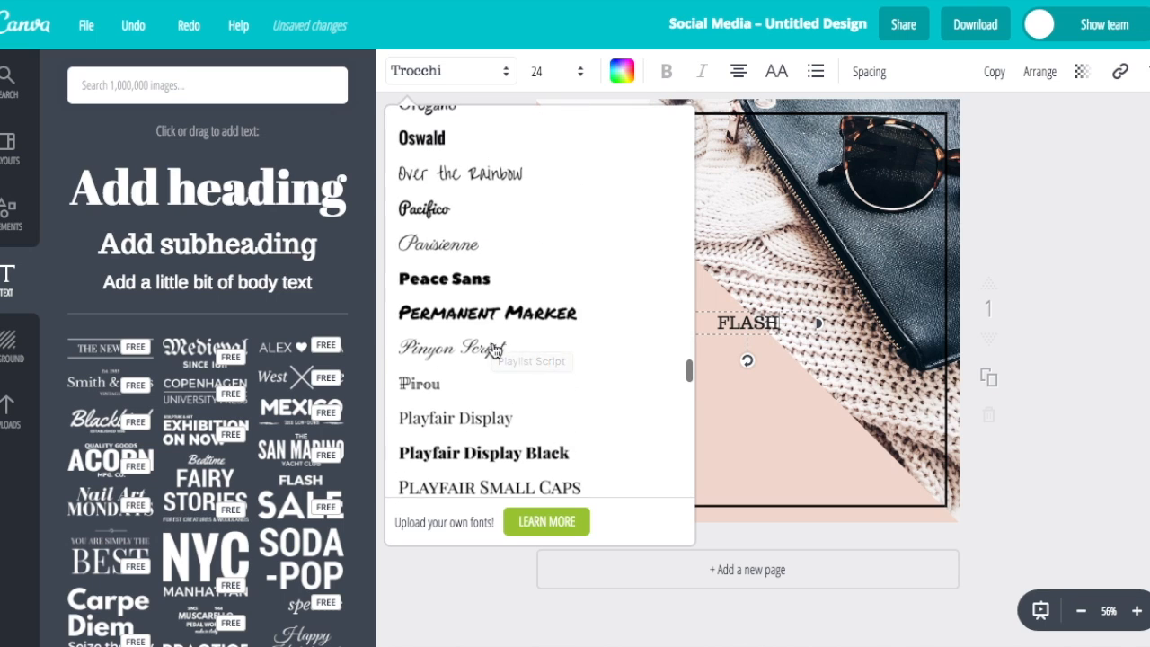
{"action": "scroll", "coordinate": [494, 351], "scroll_direction": "up", "scroll_amount": 2}
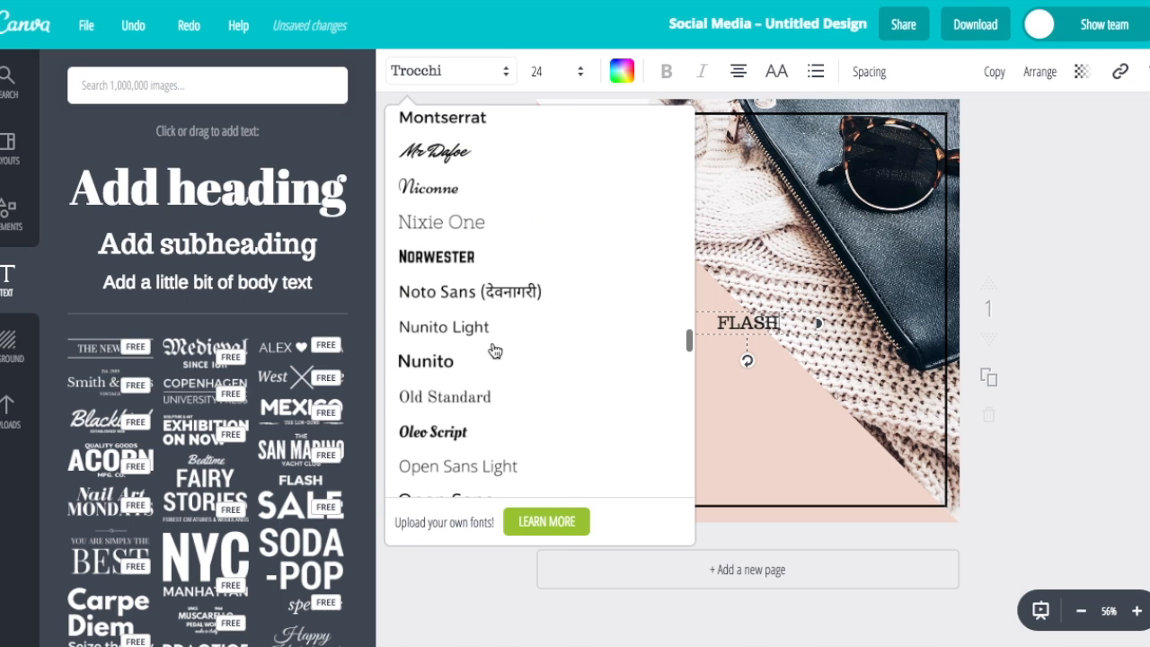
{"action": "scroll", "coordinate": [545, 193], "scroll_direction": "up", "scroll_amount": 1}
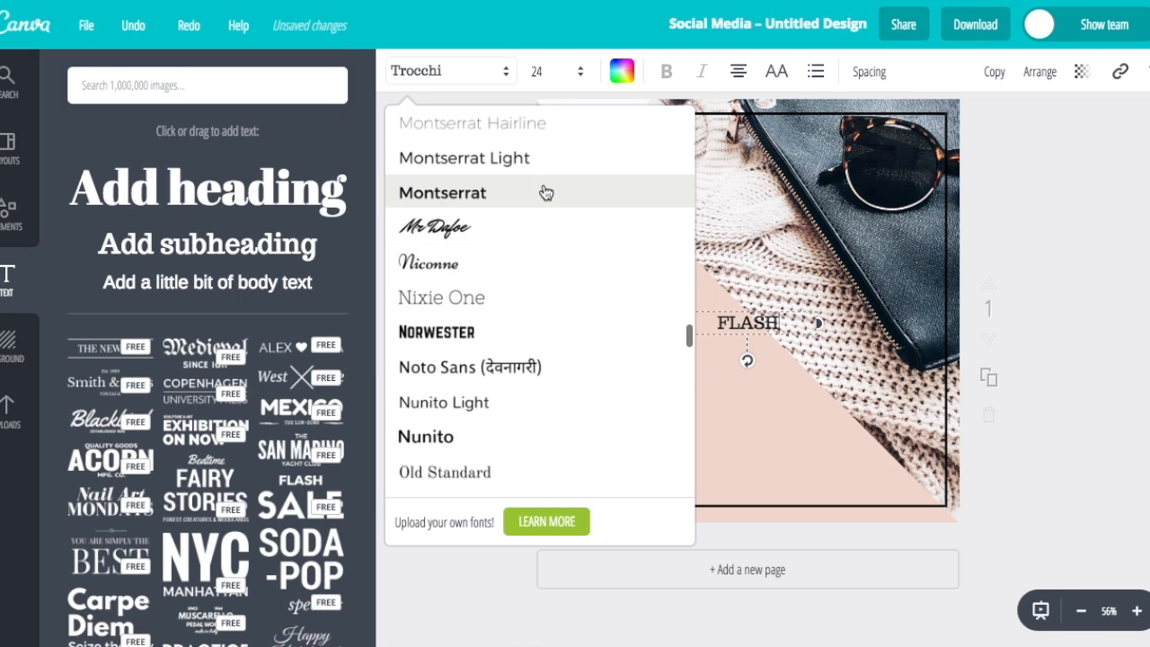
{"action": "scroll", "coordinate": [541, 289], "scroll_direction": "up", "scroll_amount": 5}
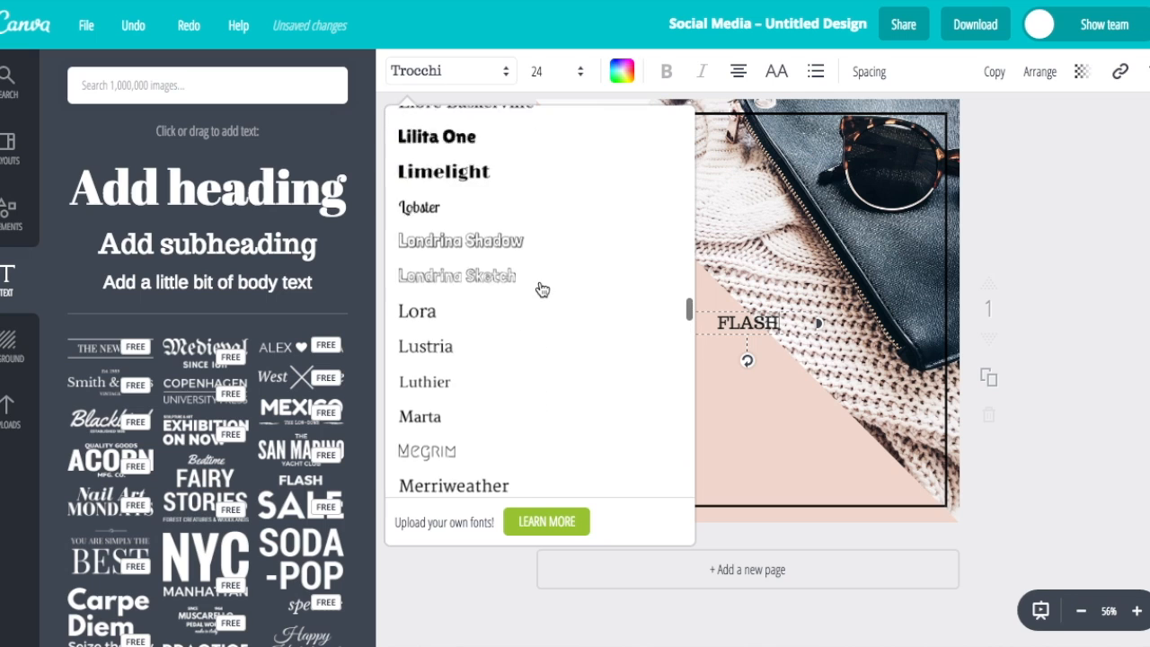
{"action": "scroll", "coordinate": [541, 288], "scroll_direction": "up", "scroll_amount": 3}
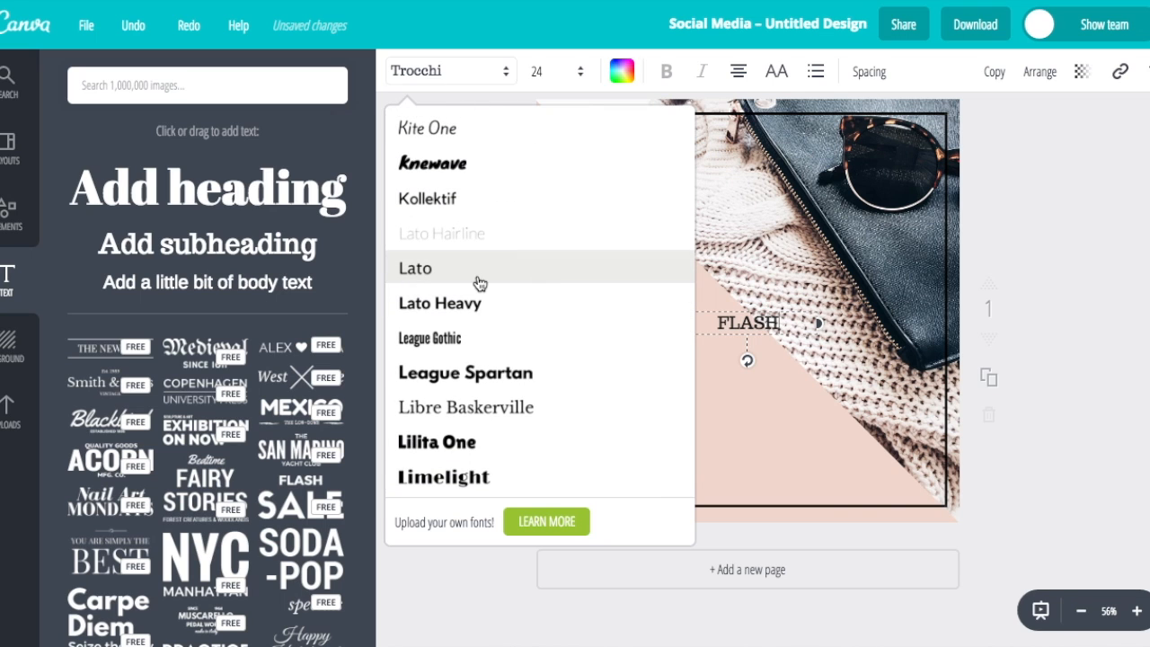
{"action": "left_click", "coordinate": [479, 281]}
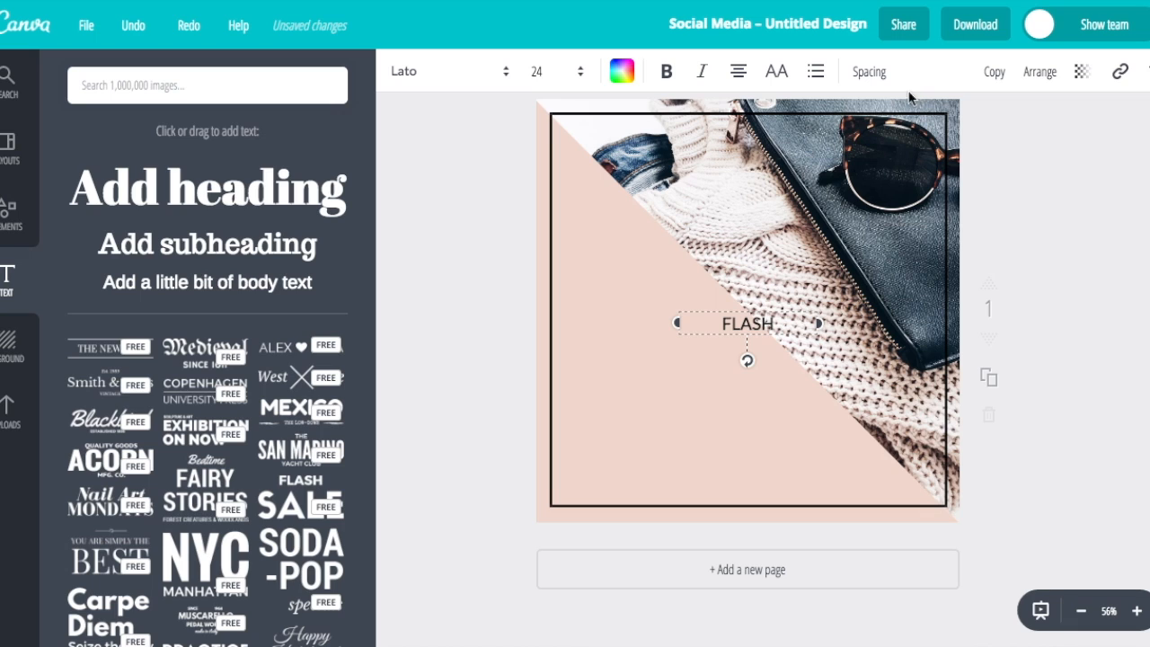
Widen the FLASH letter spacing to 280, keeping line height at 1.4
{"action": "left_click", "coordinate": [879, 79]}
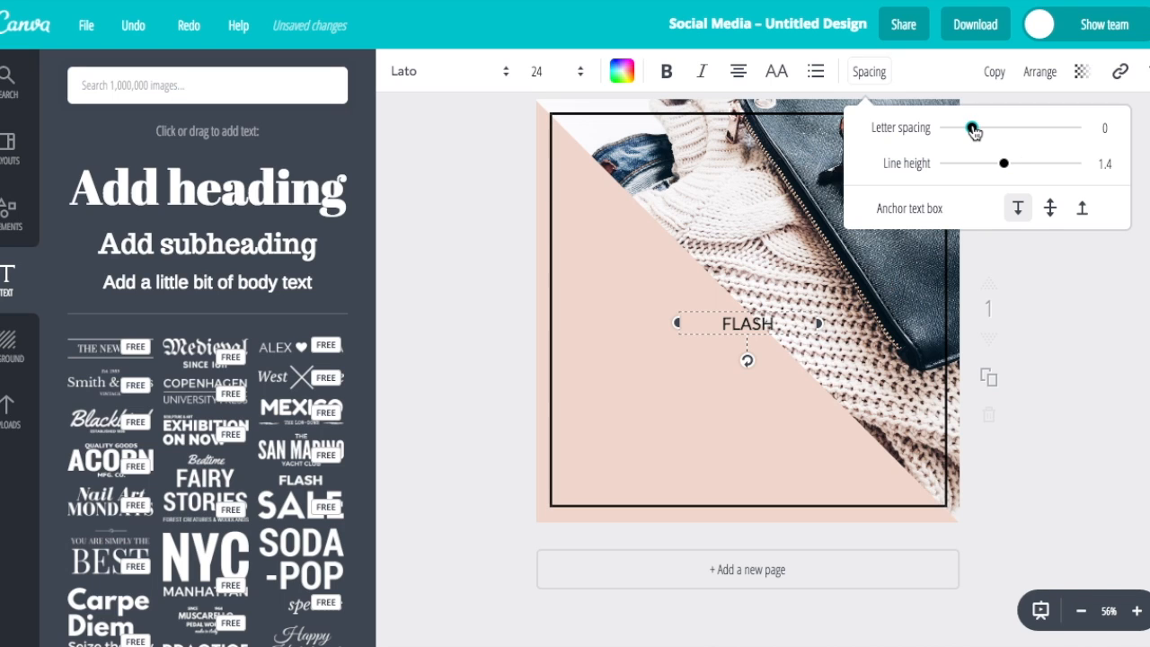
{"action": "left_click_drag", "start_coordinate": [975, 132], "coordinate": [1009, 131]}
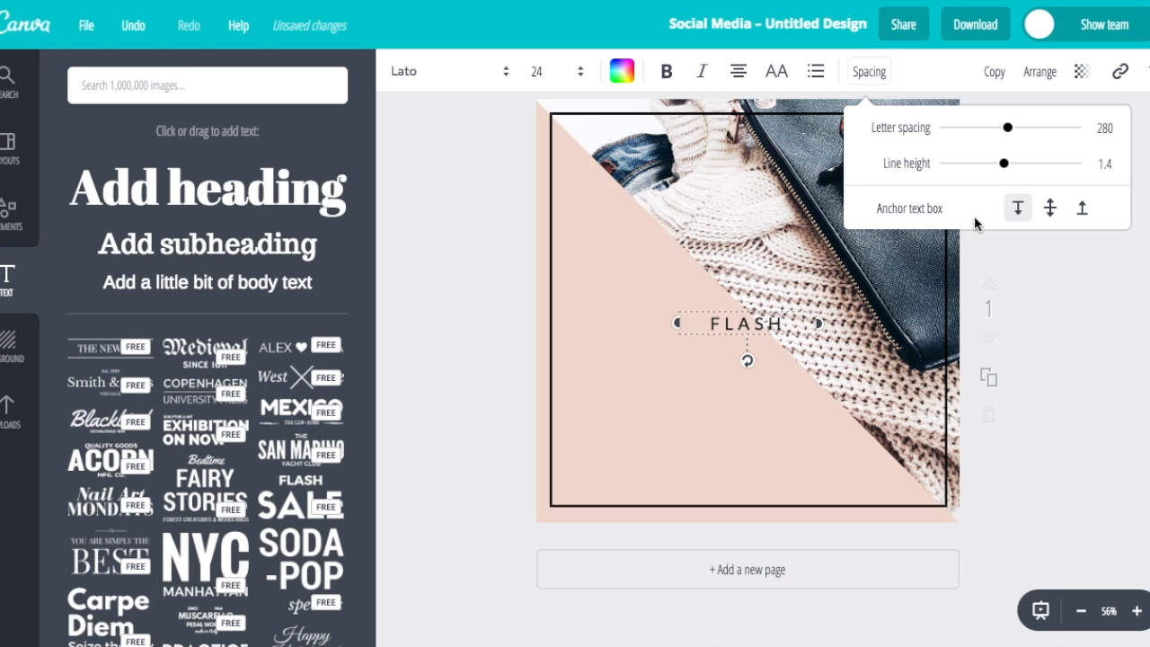
{"action": "left_click", "coordinate": [1064, 298]}
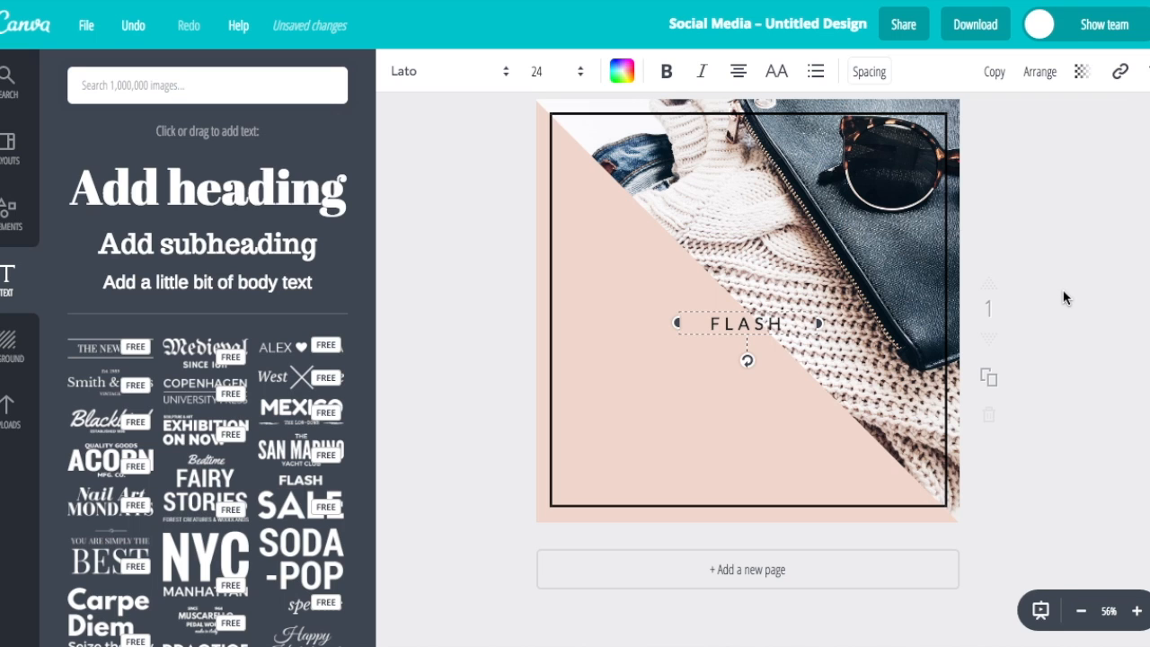
{"action": "left_click", "coordinate": [570, 342]}
{"action": "left_click", "coordinate": [722, 327]}
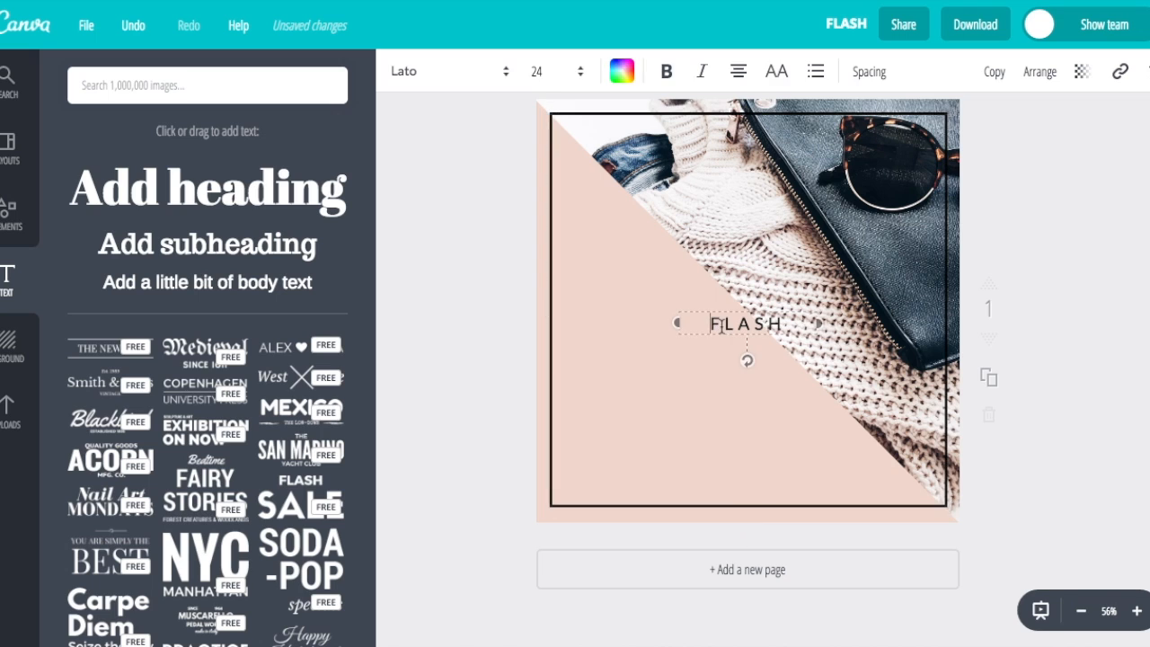
{"action": "left_click", "coordinate": [724, 347]}
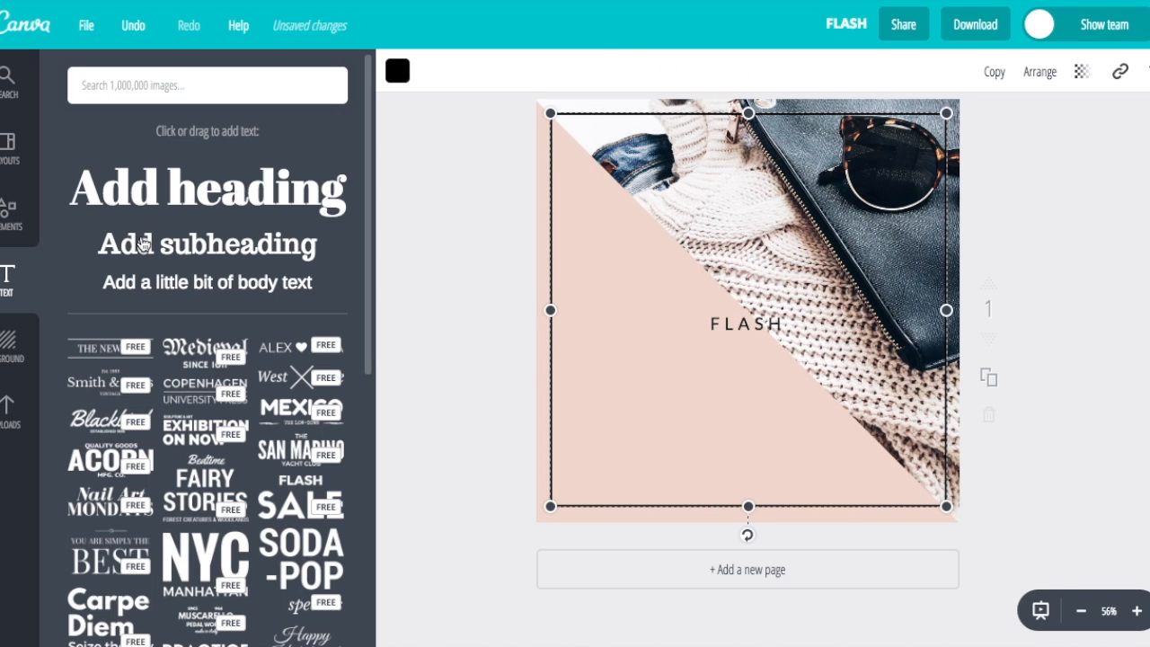
Add a new heading and replace its placeholder text with SALE
{"action": "left_click", "coordinate": [189, 197]}
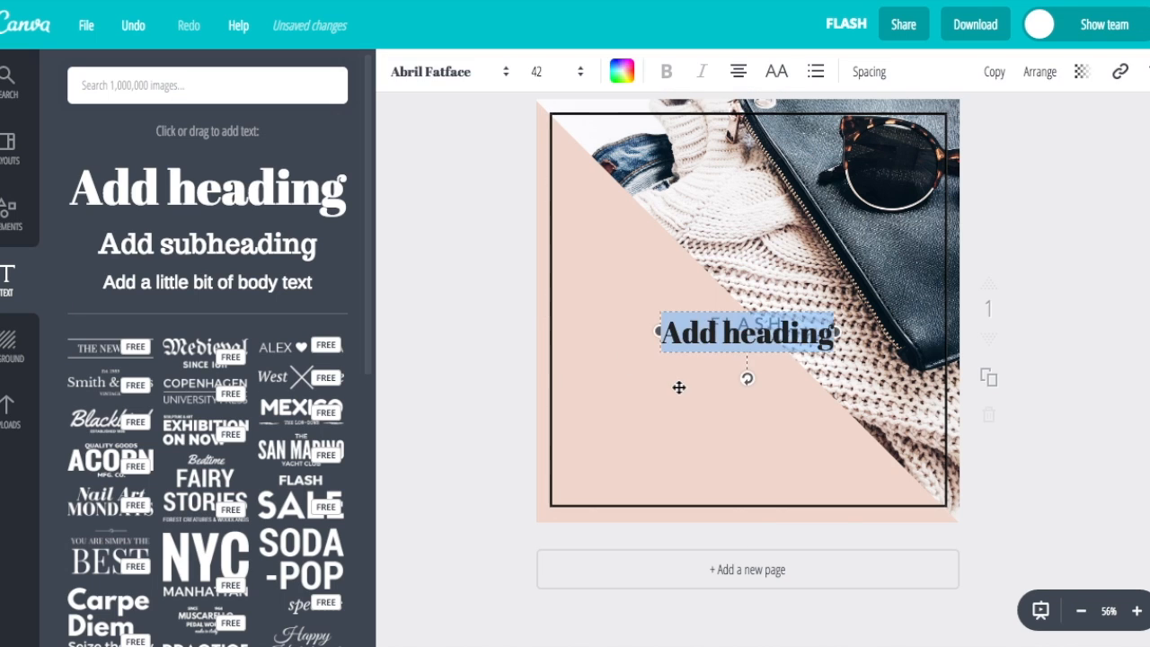
{"action": "left_click", "coordinate": [681, 339]}
{"action": "triple_click", "coordinate": [741, 334]}
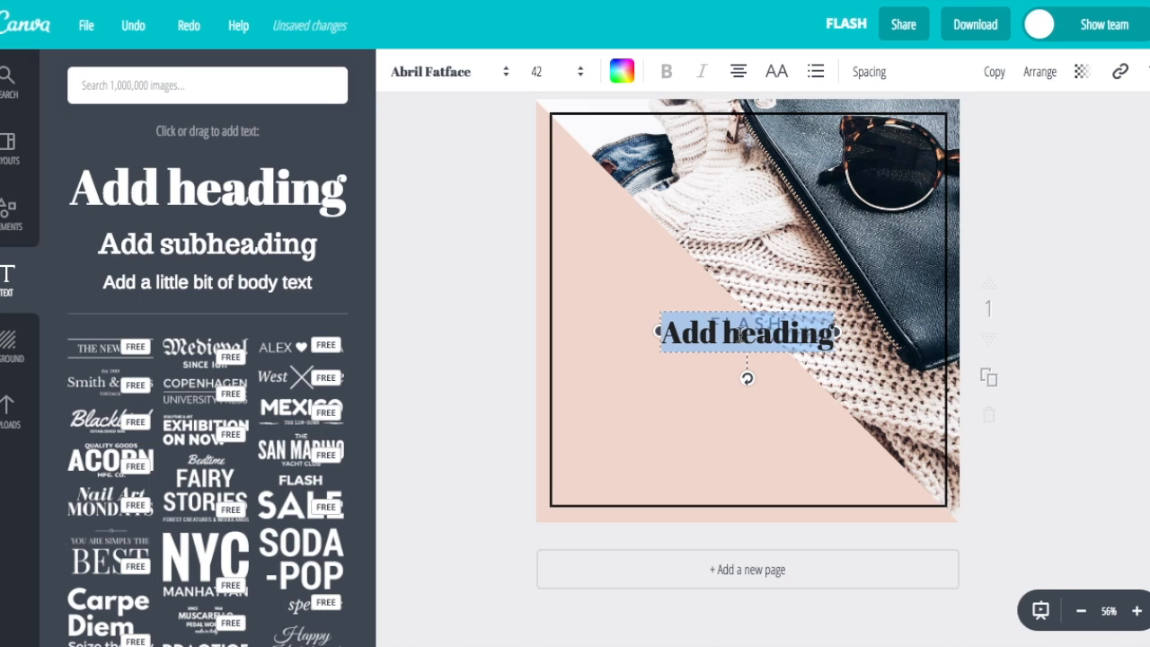
{"action": "key", "text": "BackSpace"}
{"action": "type", "text": "SALE"}
Set SALE in Lato Heavy and move it down below FLASH
{"action": "left_click", "coordinate": [436, 72]}
{"action": "scroll", "coordinate": [463, 334], "scroll_direction": "down", "scroll_amount": 5}
{"action": "scroll", "coordinate": [463, 335], "scroll_direction": "down", "scroll_amount": 10}
{"action": "scroll", "coordinate": [462, 335], "scroll_direction": "down", "scroll_amount": 12}
{"action": "scroll", "coordinate": [463, 335], "scroll_direction": "down", "scroll_amount": 6}
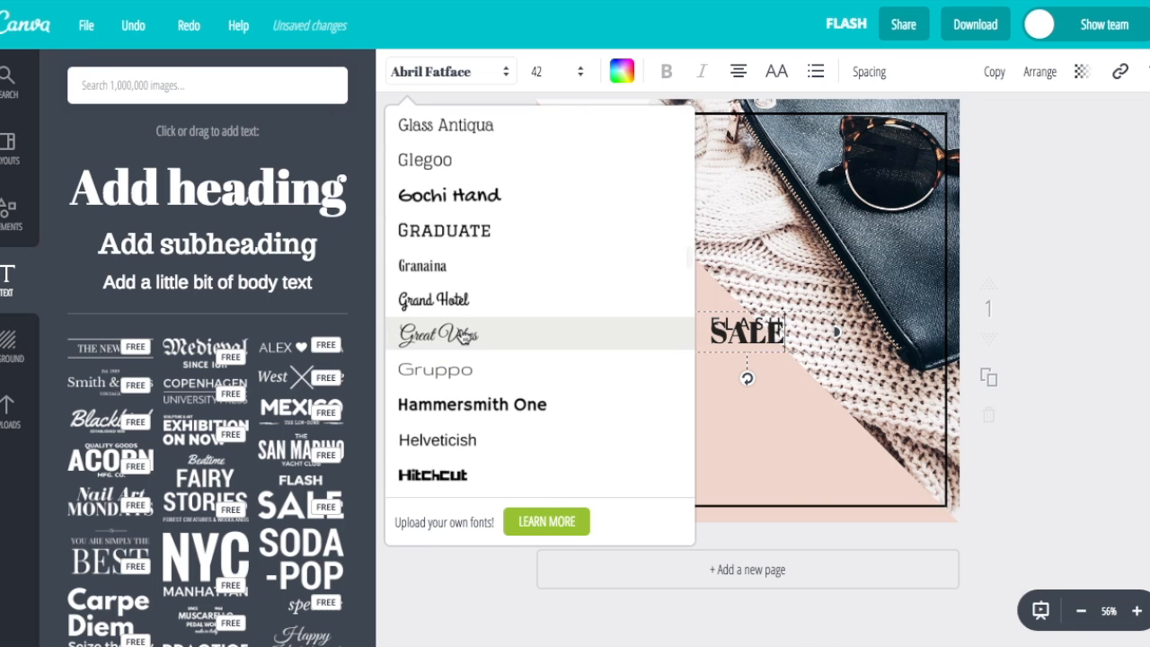
{"action": "scroll", "coordinate": [463, 335], "scroll_direction": "down", "scroll_amount": 10}
{"action": "scroll", "coordinate": [461, 317], "scroll_direction": "down", "scroll_amount": 5}
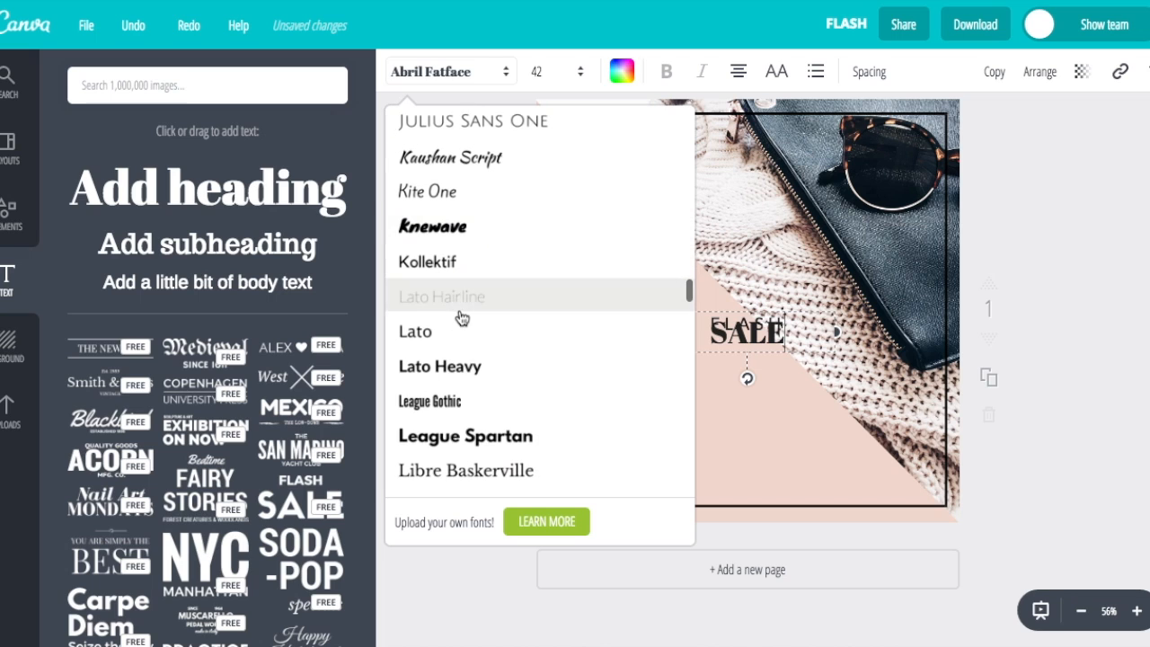
{"action": "left_click", "coordinate": [465, 367]}
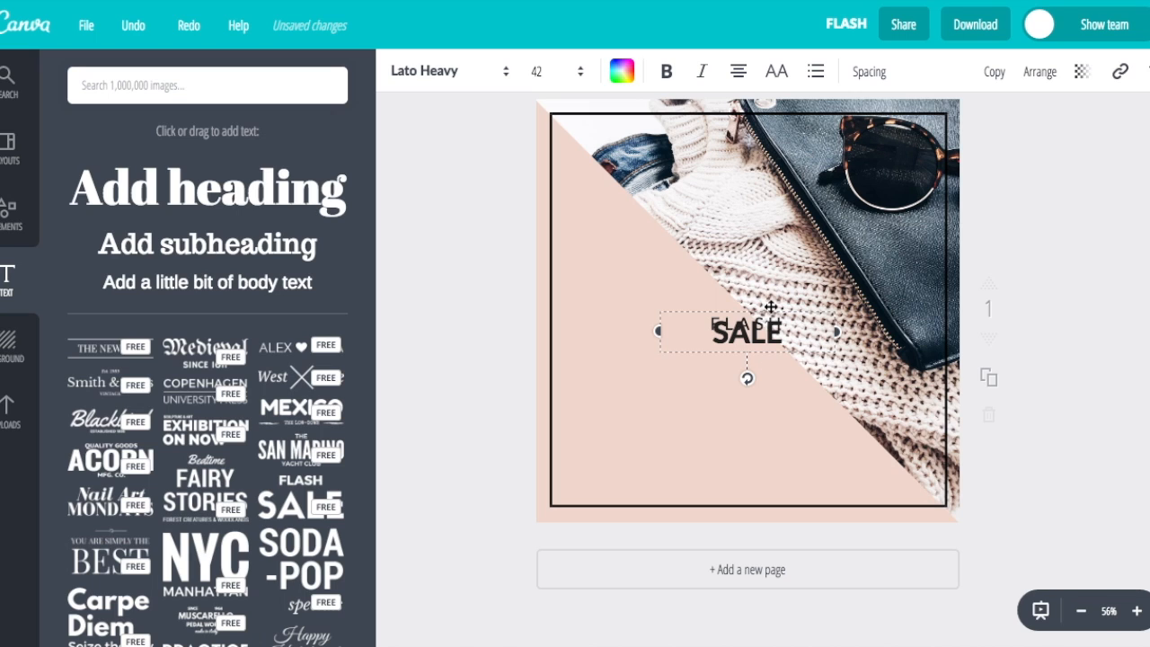
{"action": "left_click_drag", "start_coordinate": [770, 307], "coordinate": [770, 340]}
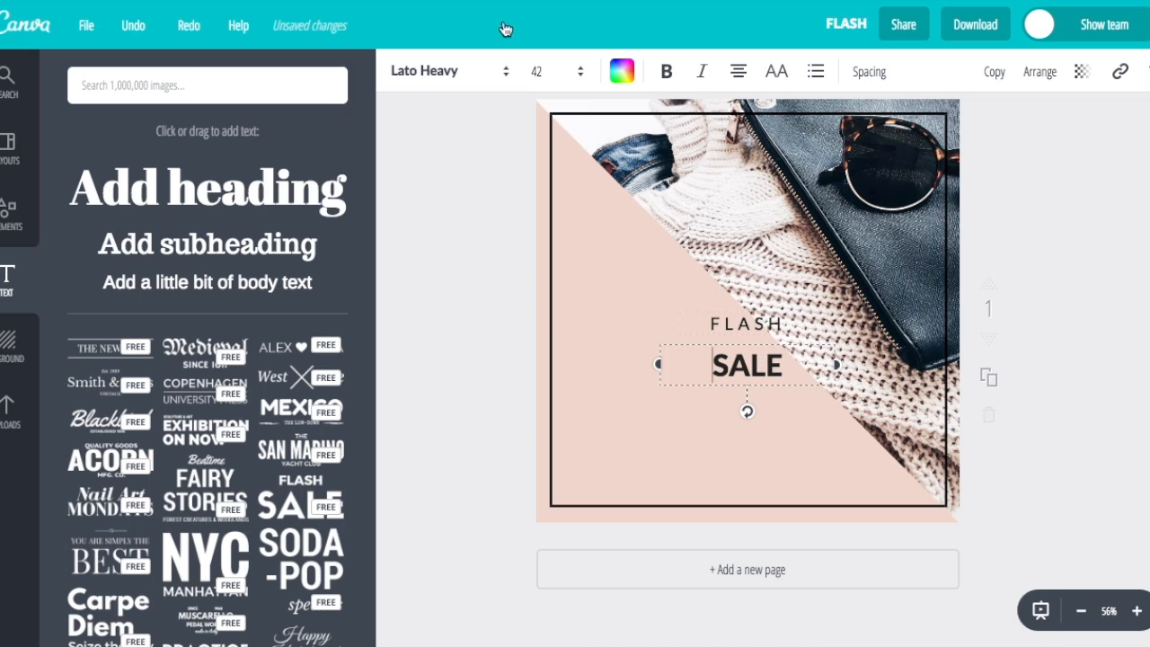
Enlarge SALE step by step to font size 96
{"action": "left_click", "coordinate": [547, 77]}
{"action": "scroll", "coordinate": [563, 401], "scroll_direction": "down", "scroll_amount": 2}
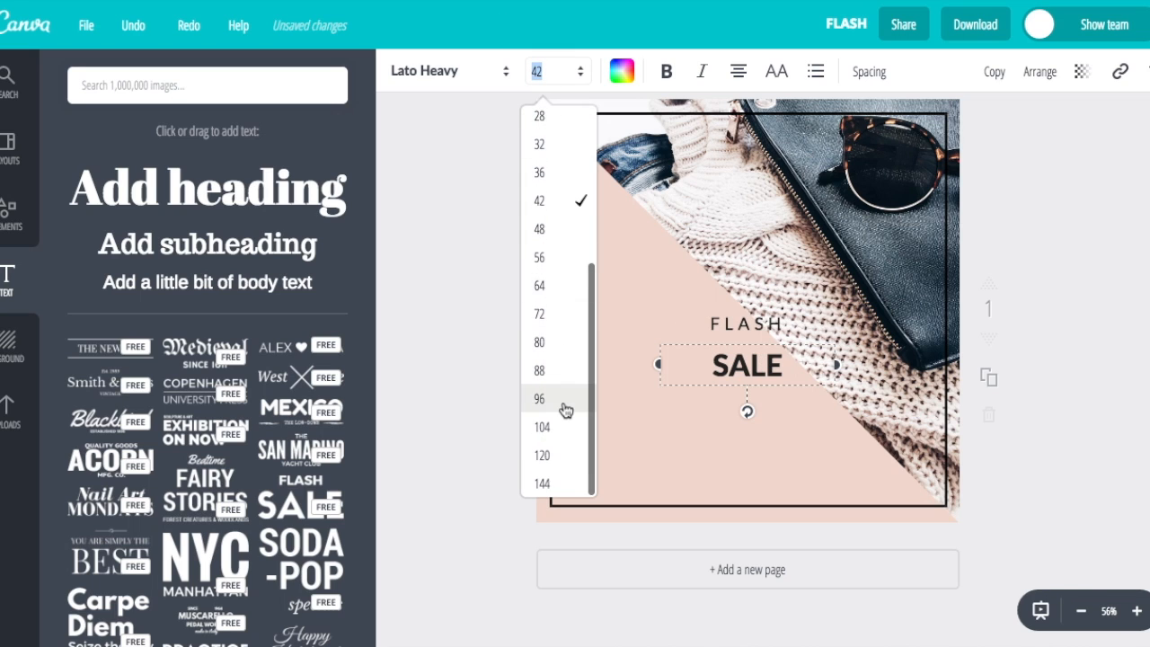
{"action": "left_click", "coordinate": [540, 342]}
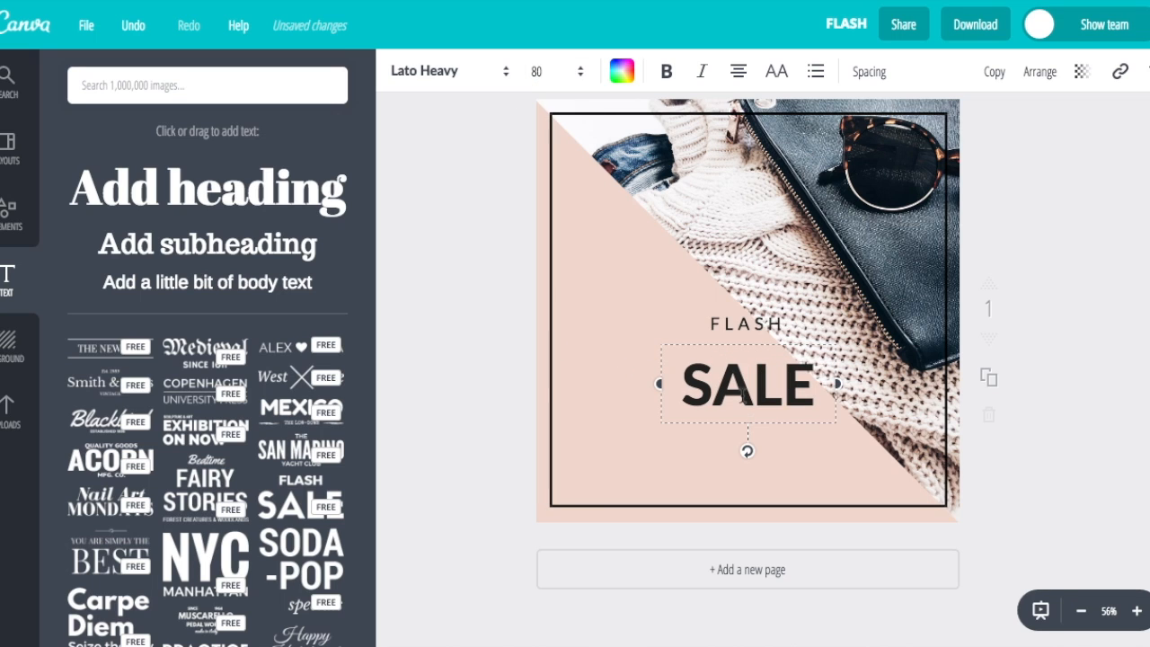
{"action": "left_click", "coordinate": [564, 77]}
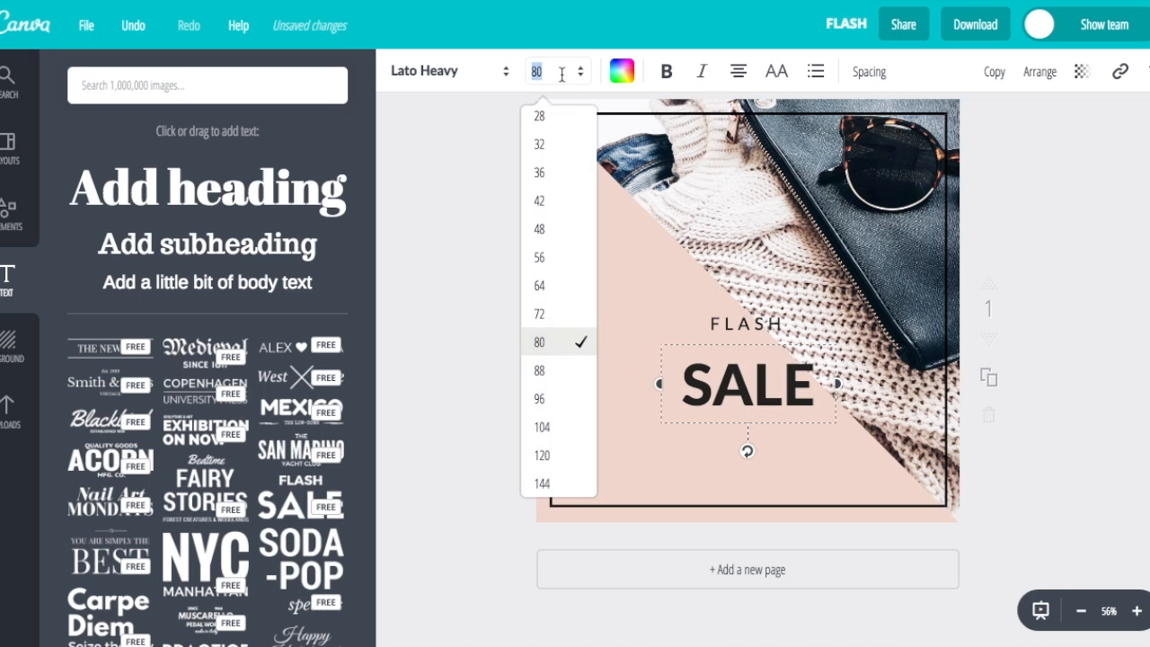
{"action": "left_click", "coordinate": [550, 367]}
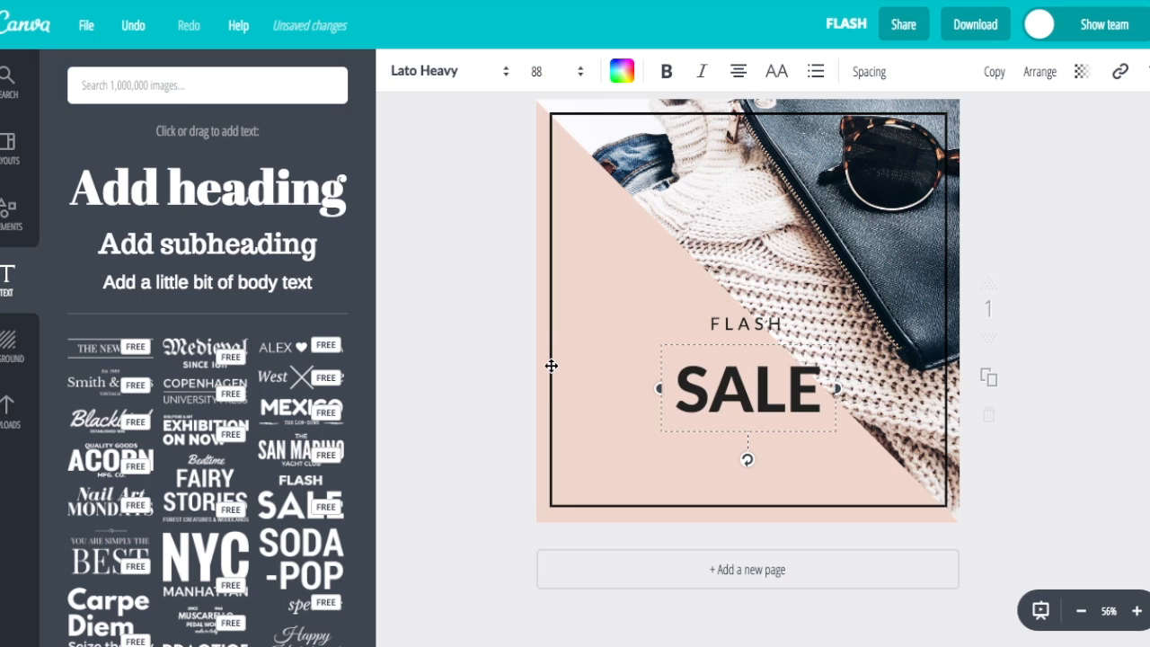
{"action": "left_click", "coordinate": [555, 79]}
{"action": "left_click", "coordinate": [572, 406]}
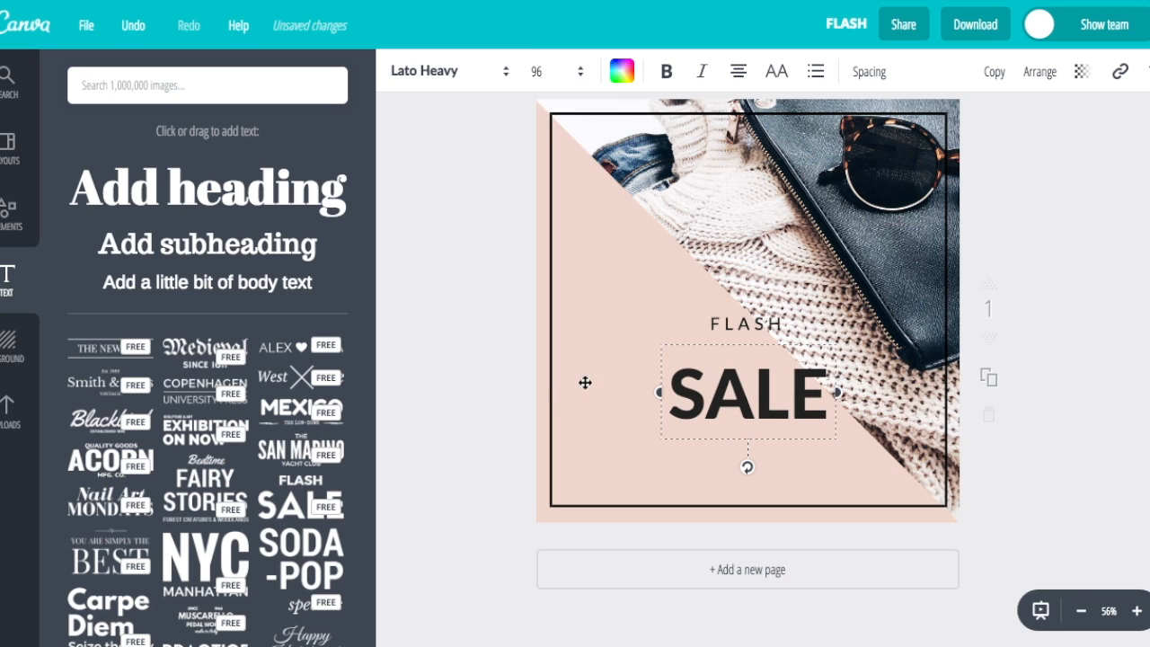
{"action": "left_click", "coordinate": [726, 304]}
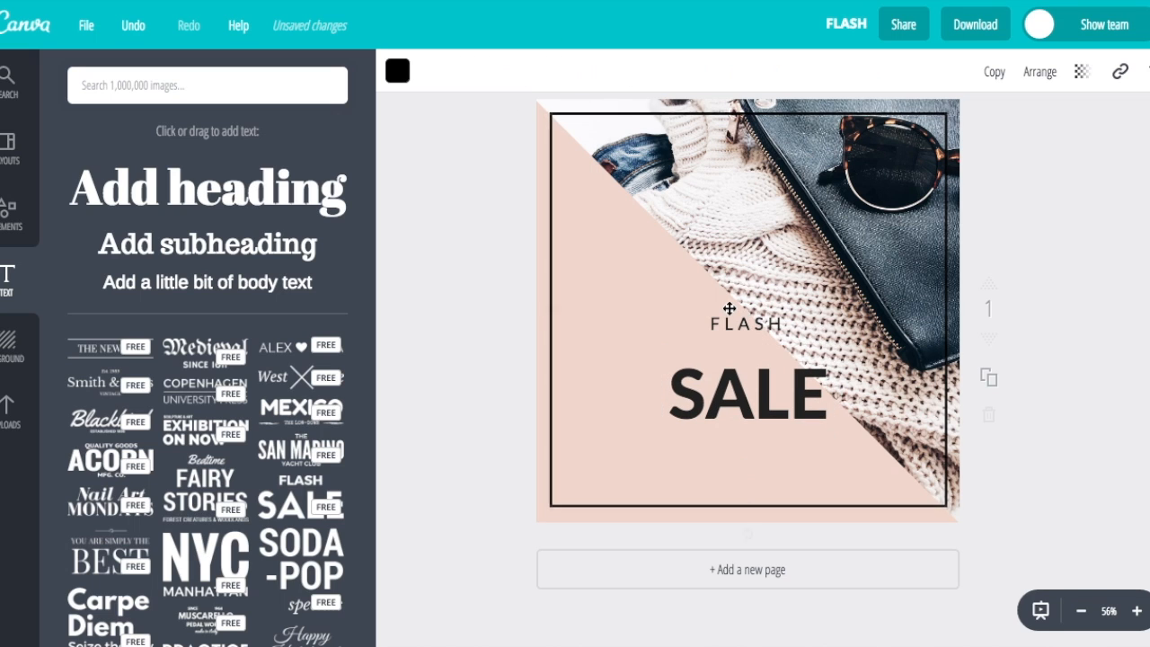
Set FLASH to size 32 and centre it directly above SALE
{"action": "left_click", "coordinate": [734, 322]}
{"action": "left_click_drag", "start_coordinate": [732, 312], "coordinate": [734, 336]}
{"action": "left_click", "coordinate": [575, 72]}
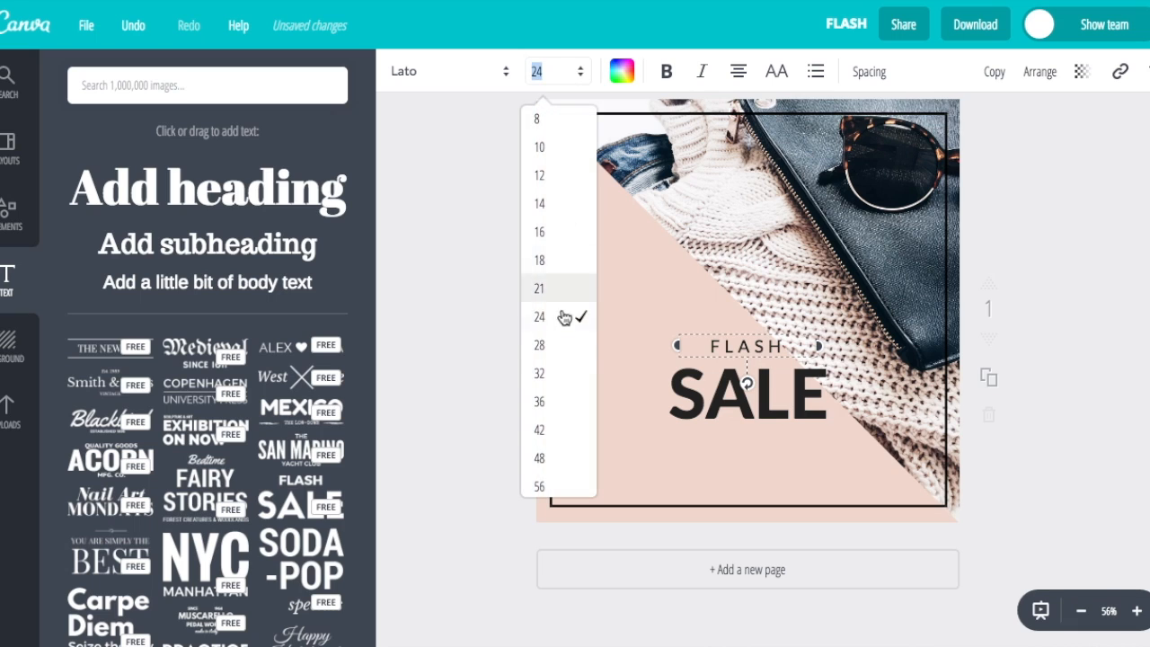
{"action": "left_click", "coordinate": [563, 347]}
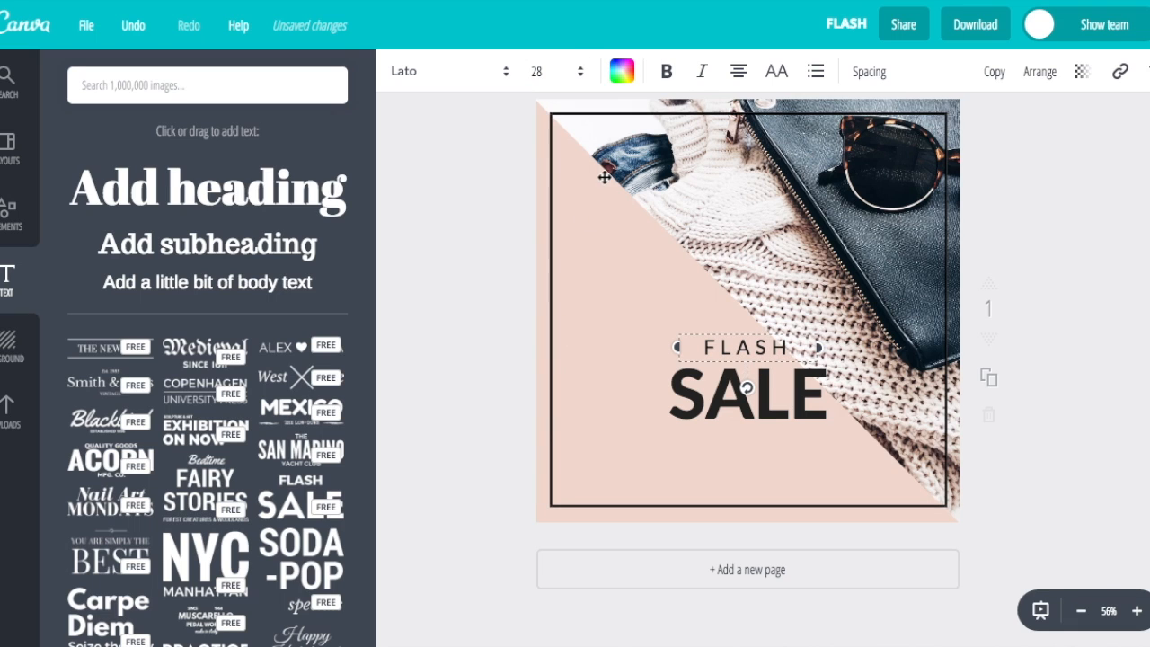
{"action": "left_click", "coordinate": [573, 78]}
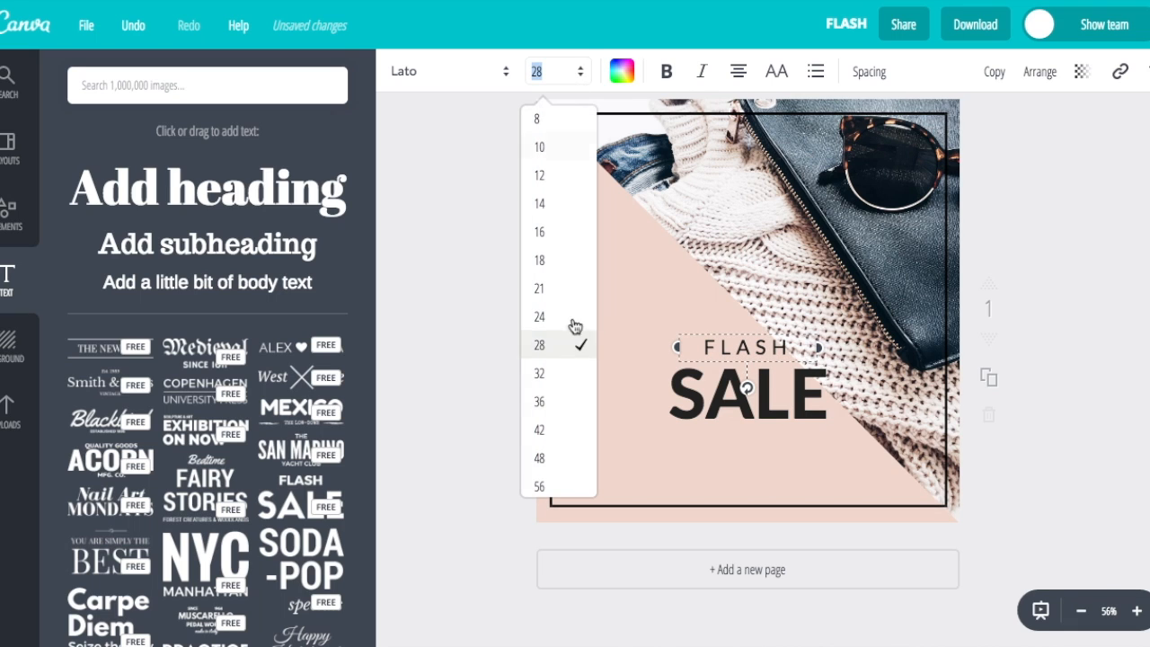
{"action": "left_click", "coordinate": [565, 376]}
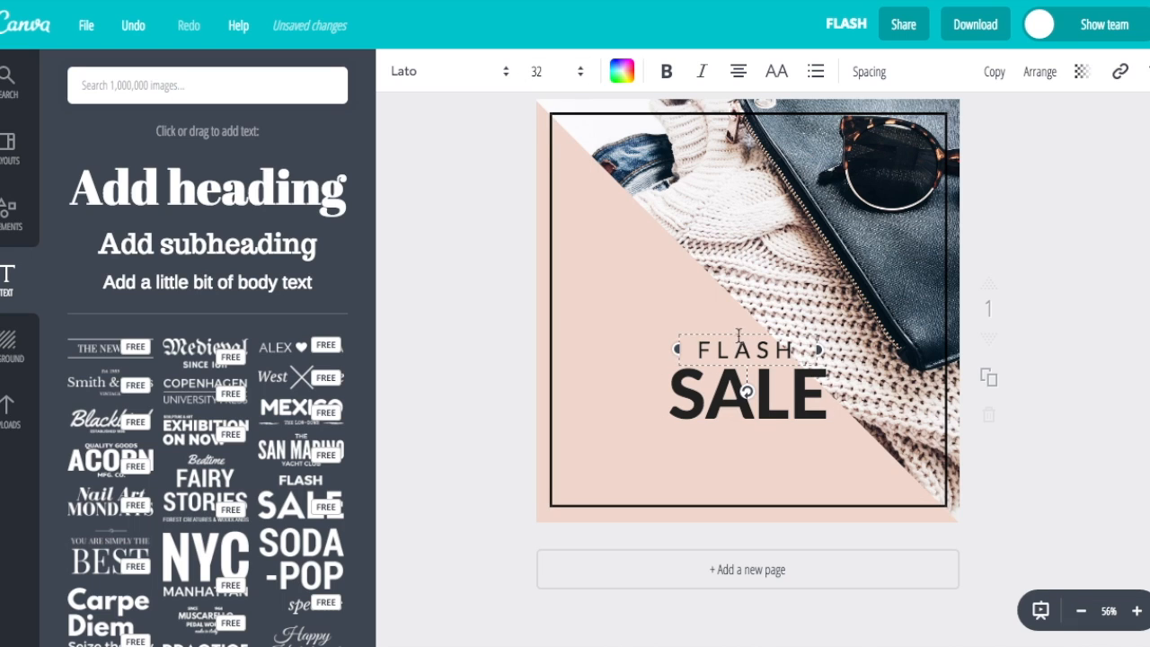
{"action": "left_click_drag", "start_coordinate": [745, 333], "coordinate": [746, 334]}
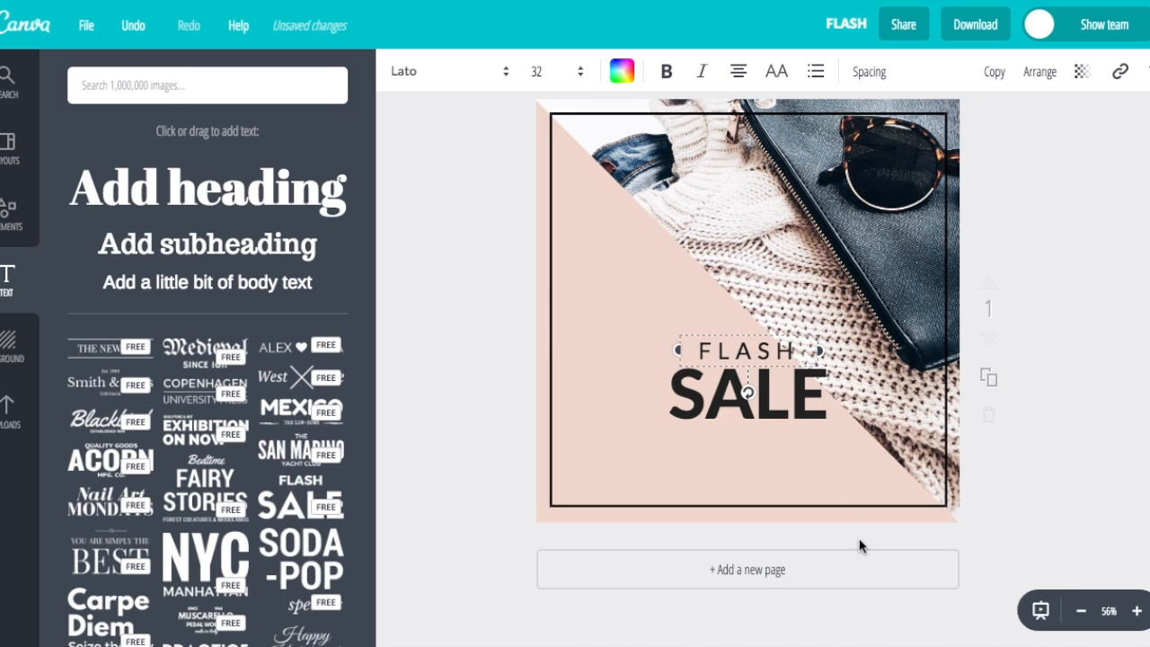
{"action": "left_click_drag", "start_coordinate": [860, 539], "coordinate": [733, 282]}
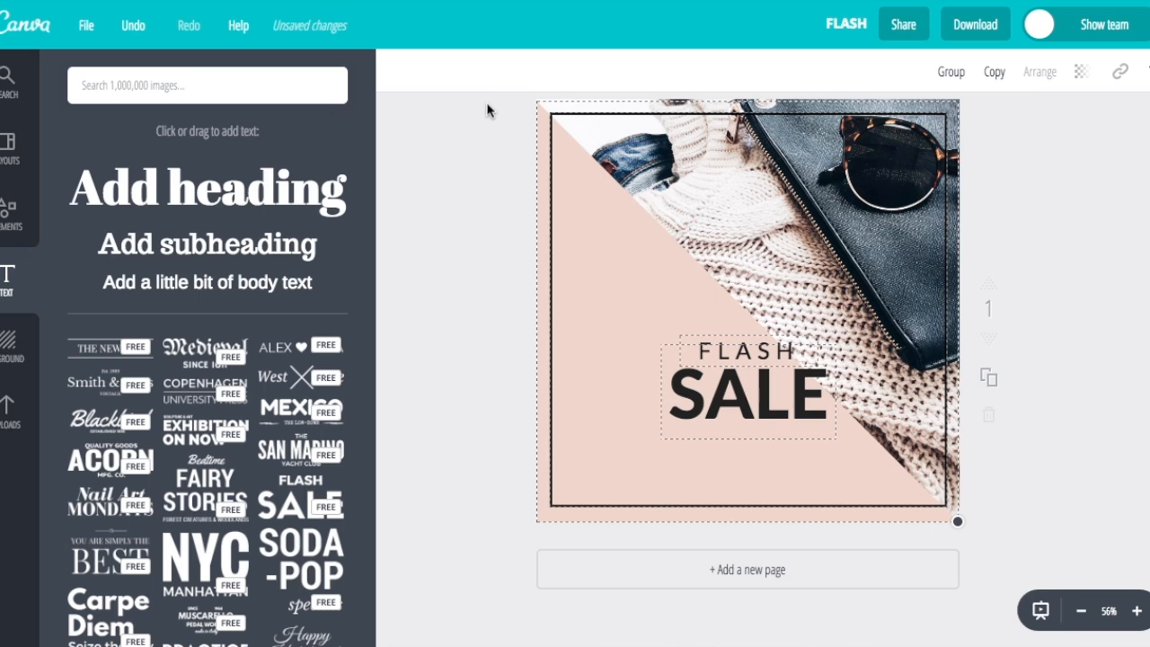
Select FLASH and SALE without photo or frame, resize them and place them lower-left
{"action": "left_click", "coordinate": [551, 138]}
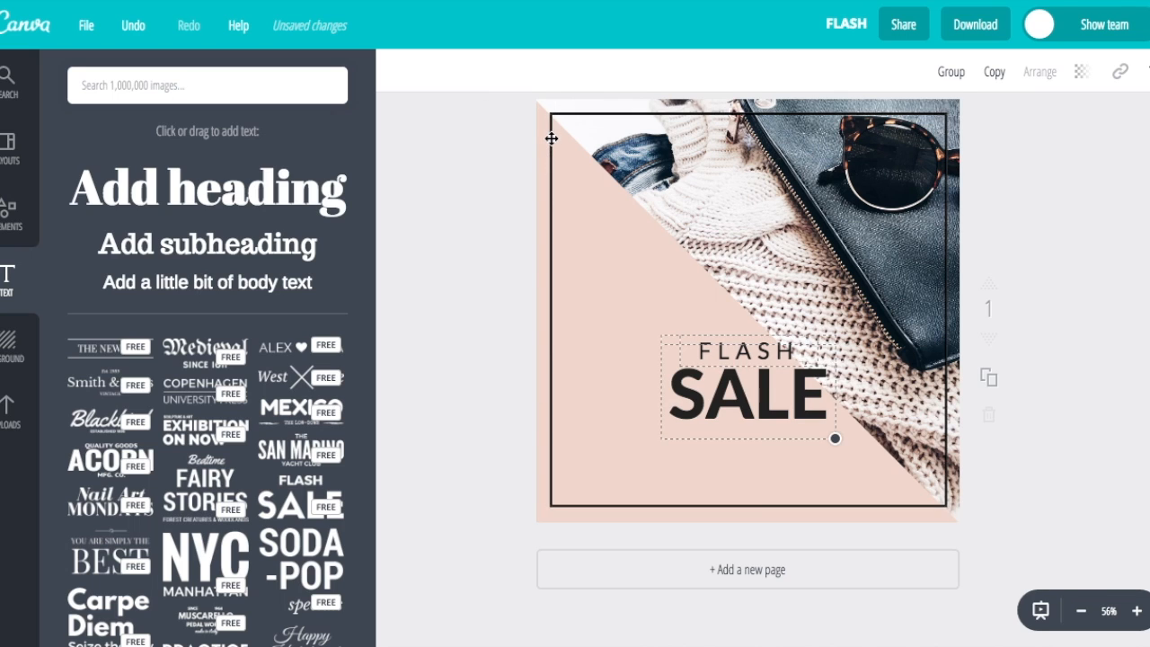
{"action": "left_click_drag", "start_coordinate": [739, 378], "coordinate": [653, 367]}
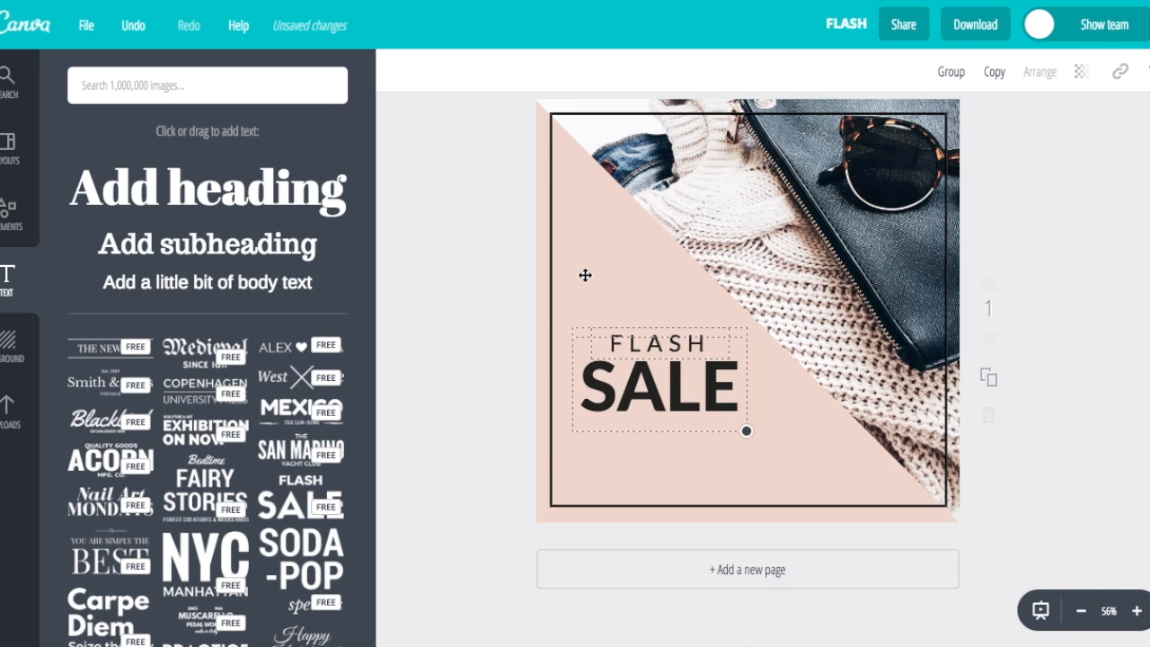
{"action": "left_click", "coordinate": [458, 316]}
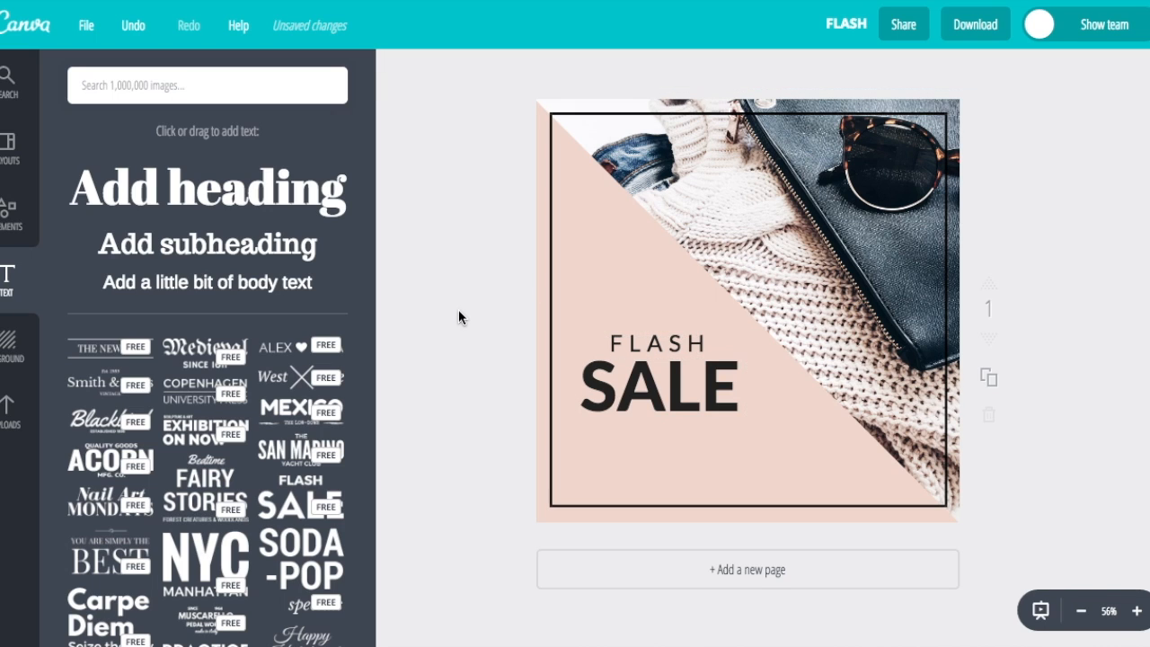
{"action": "left_click_drag", "start_coordinate": [449, 275], "coordinate": [686, 409]}
{"action": "left_click", "coordinate": [549, 305], "text": "shift"}
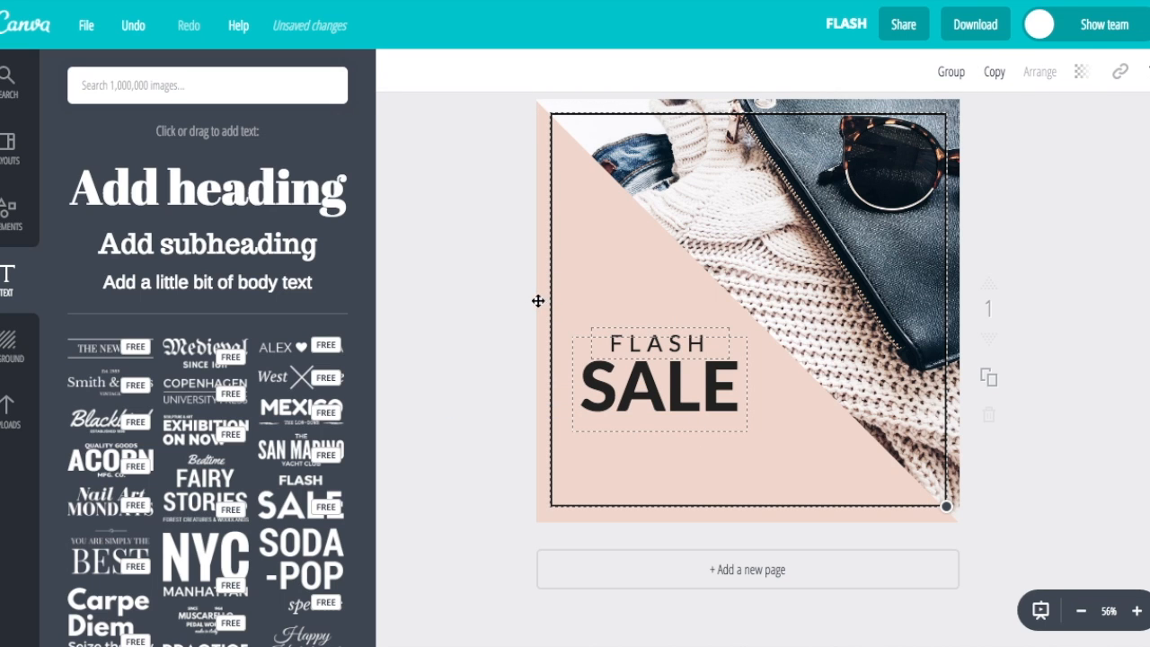
{"action": "left_click", "coordinate": [553, 301], "text": "shift"}
{"action": "left_click_drag", "start_coordinate": [750, 431], "coordinate": [800, 465]}
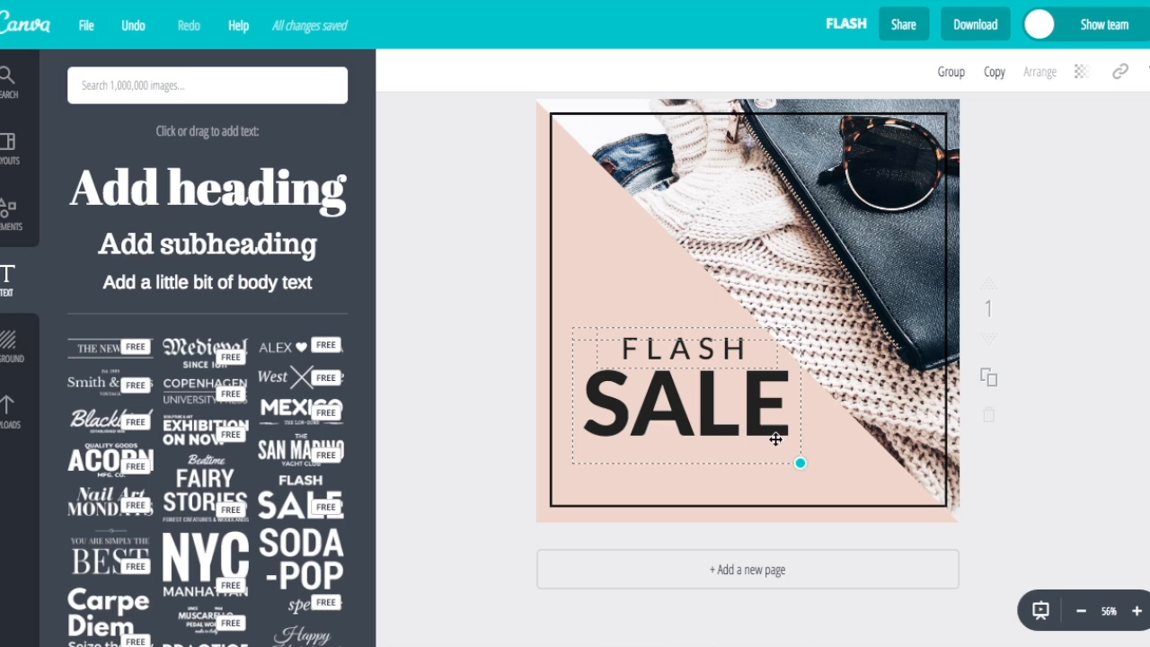
{"action": "left_click_drag", "start_coordinate": [798, 465], "coordinate": [760, 437]}
{"action": "left_click_drag", "start_coordinate": [692, 415], "coordinate": [692, 429]}
{"action": "left_click", "coordinate": [500, 369]}
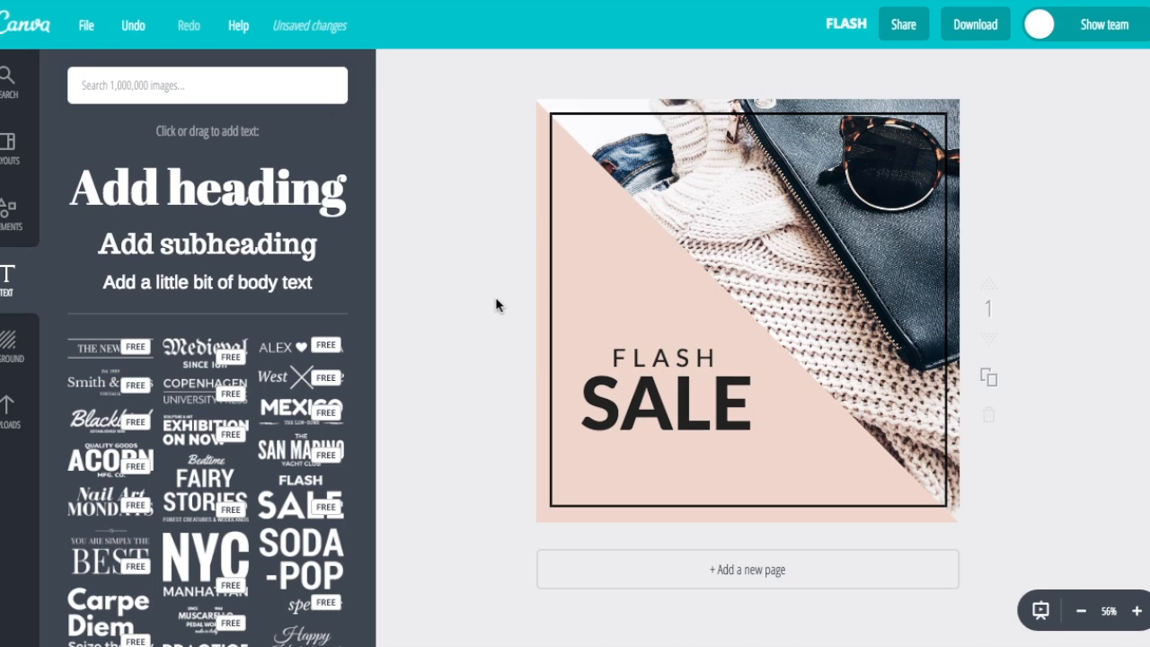
Add a 'Limited Time Only' tagline in italic Bodoni FLF beneath SALE
{"action": "left_click", "coordinate": [252, 288]}
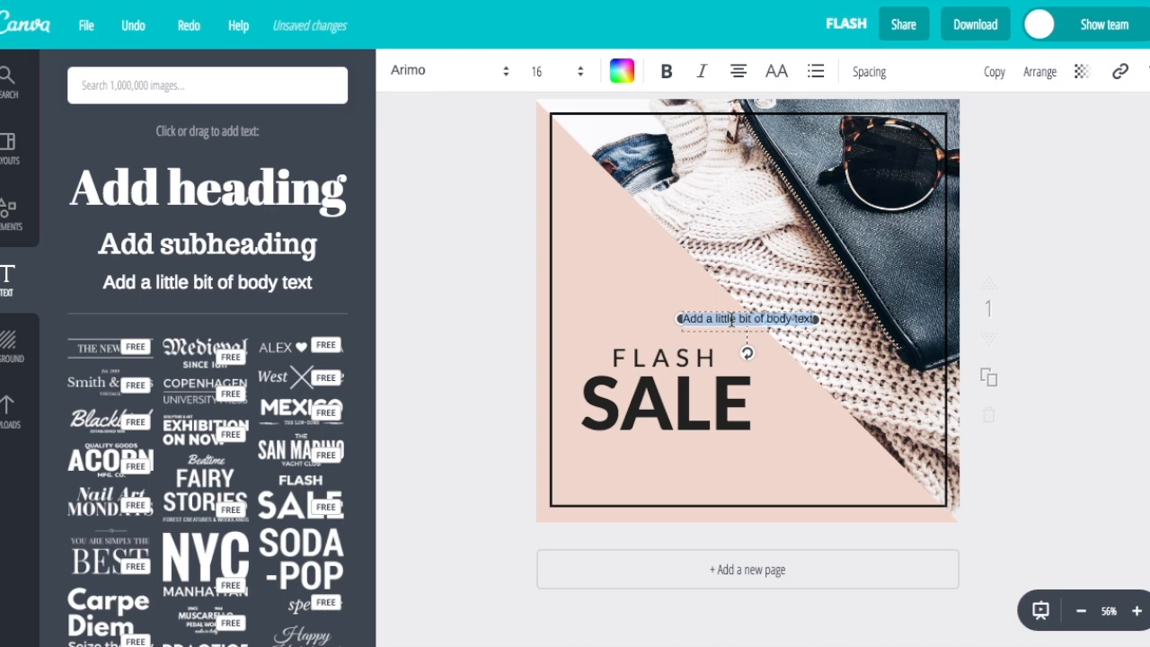
{"action": "type", "text": "Limite"}
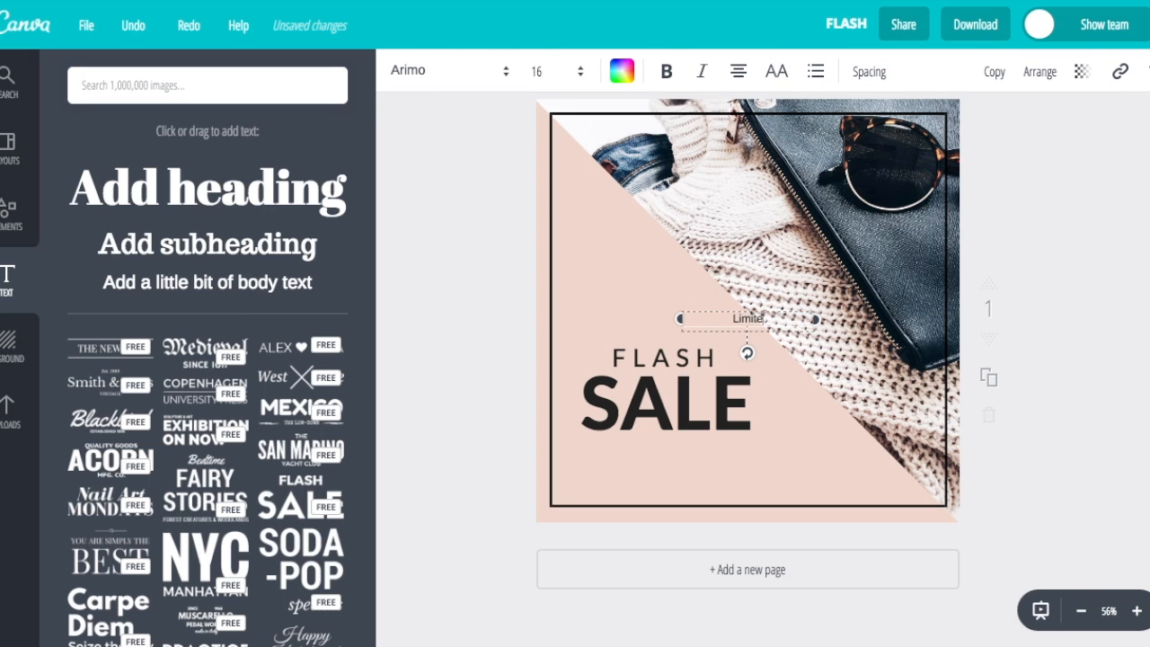
{"action": "type", "text": "d Time only"}
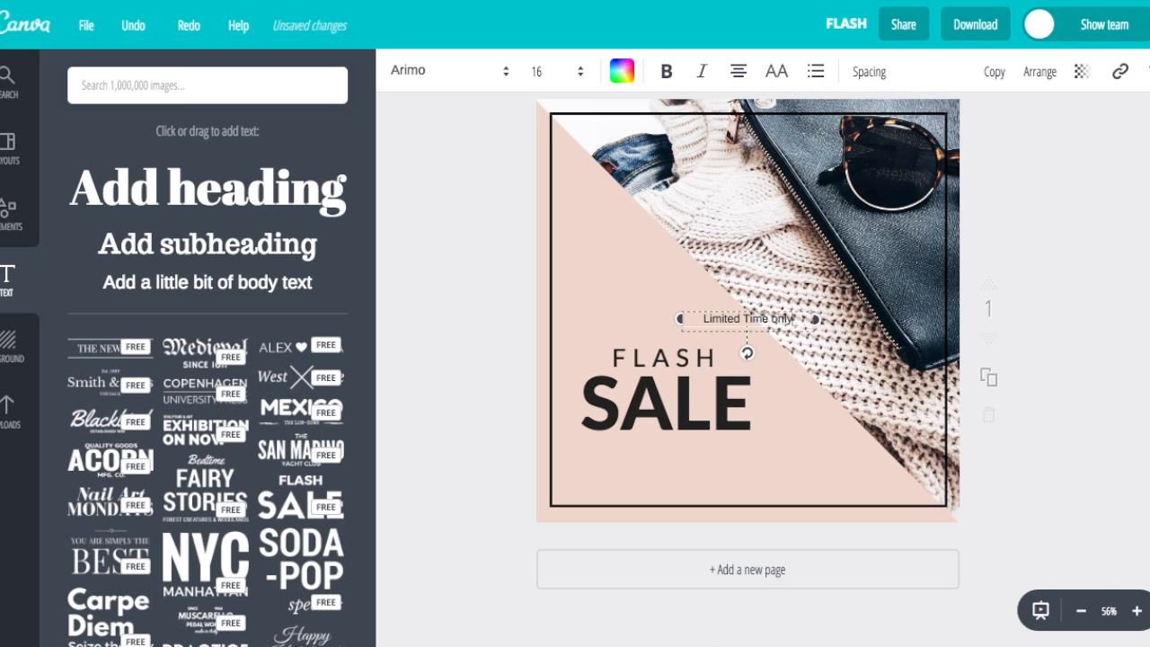
{"action": "key", "text": "BackSpace"}
{"action": "key", "text": "BackSpace"}
{"action": "key", "text": "BackSpace"}
{"action": "key", "text": "BackSpace"}
{"action": "type", "text": "Onl"}
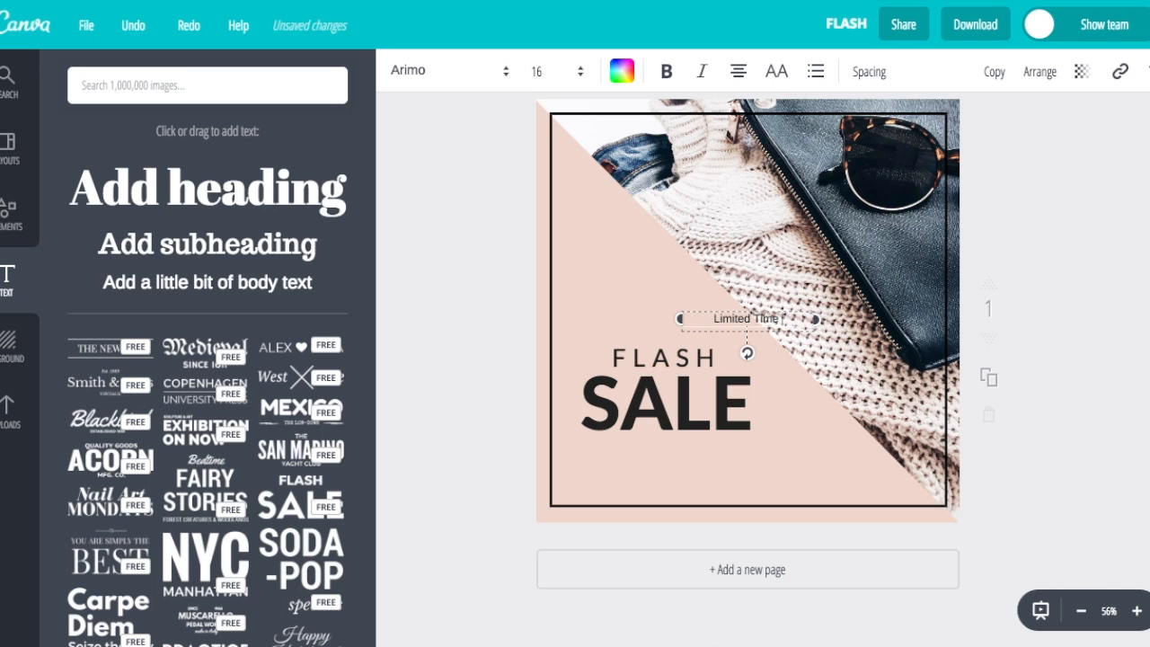
{"action": "type", "text": "y"}
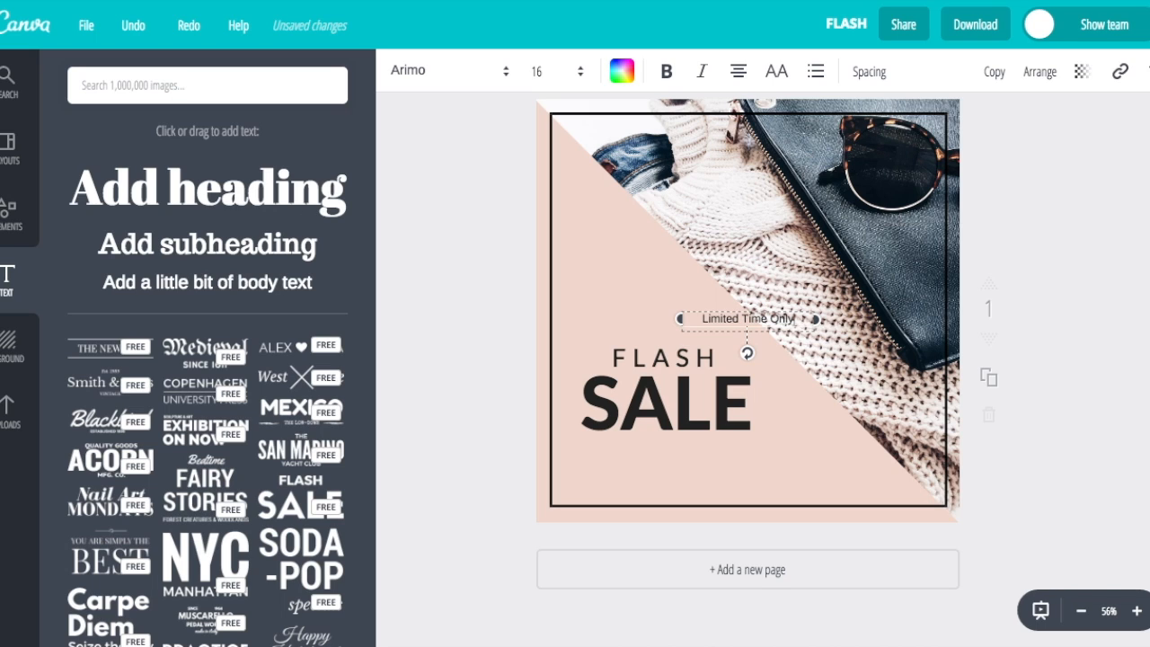
{"action": "left_click", "coordinate": [431, 77]}
{"action": "scroll", "coordinate": [506, 326], "scroll_direction": "down", "scroll_amount": 6}
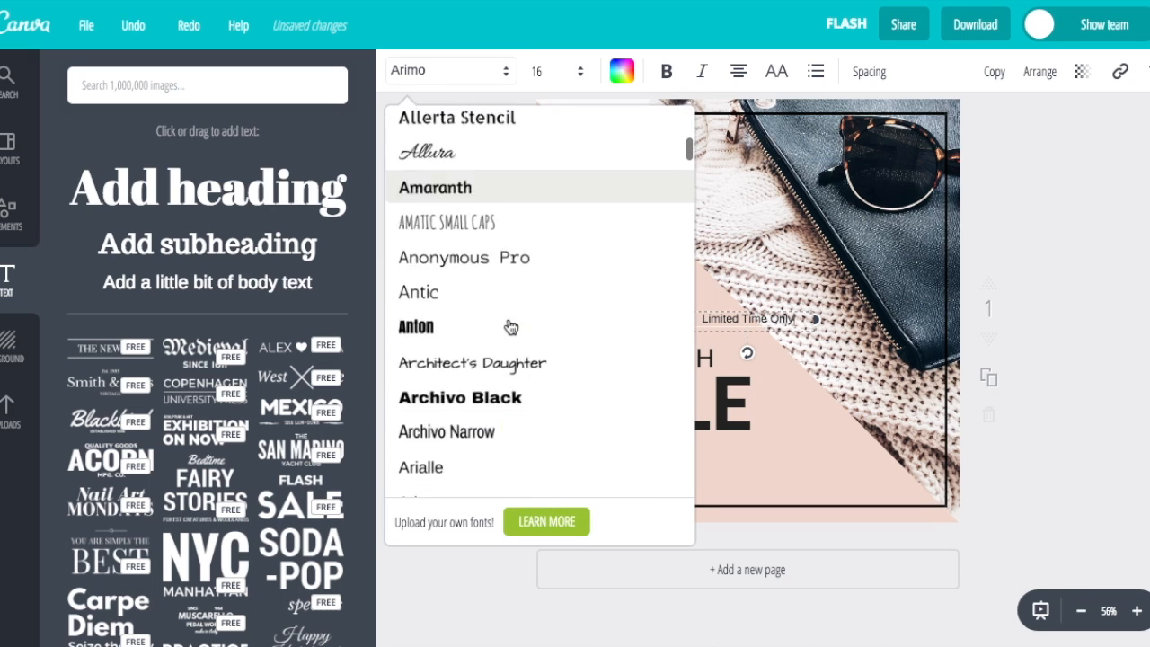
{"action": "scroll", "coordinate": [508, 326], "scroll_direction": "down", "scroll_amount": 5}
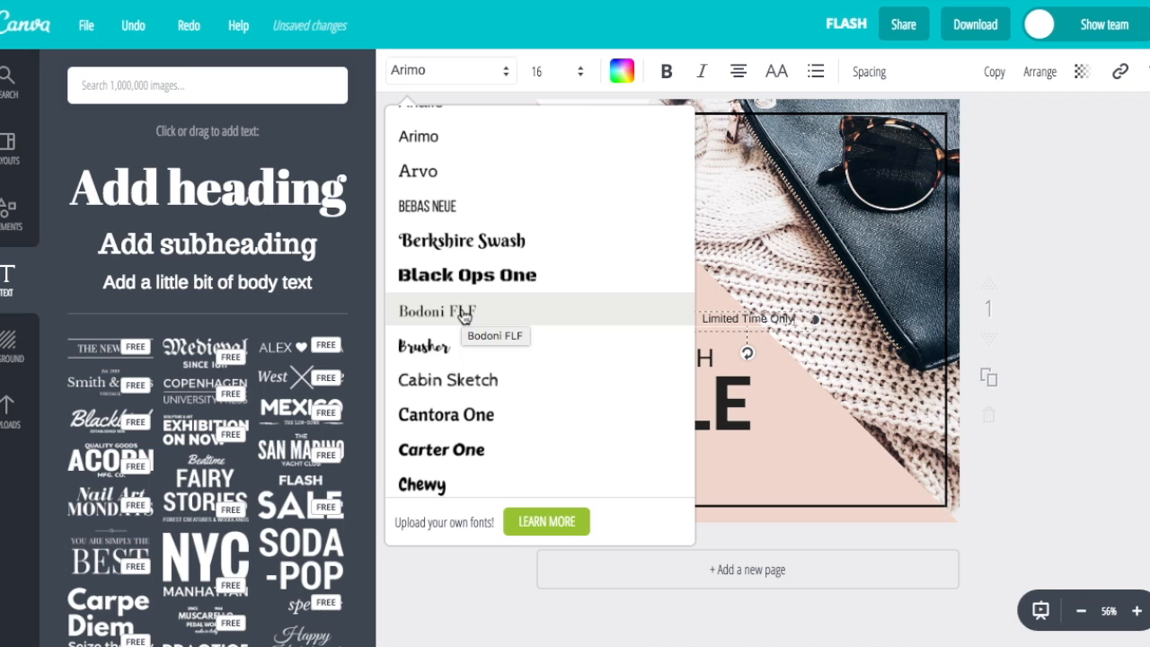
{"action": "left_click", "coordinate": [462, 312]}
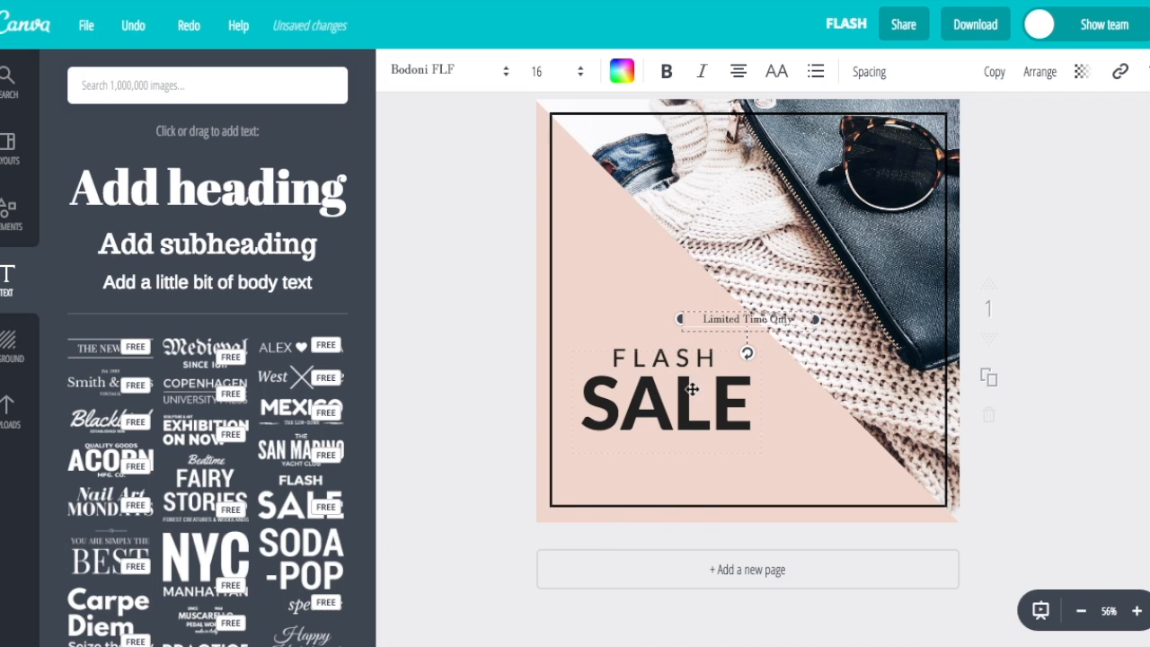
{"action": "left_click", "coordinate": [701, 74]}
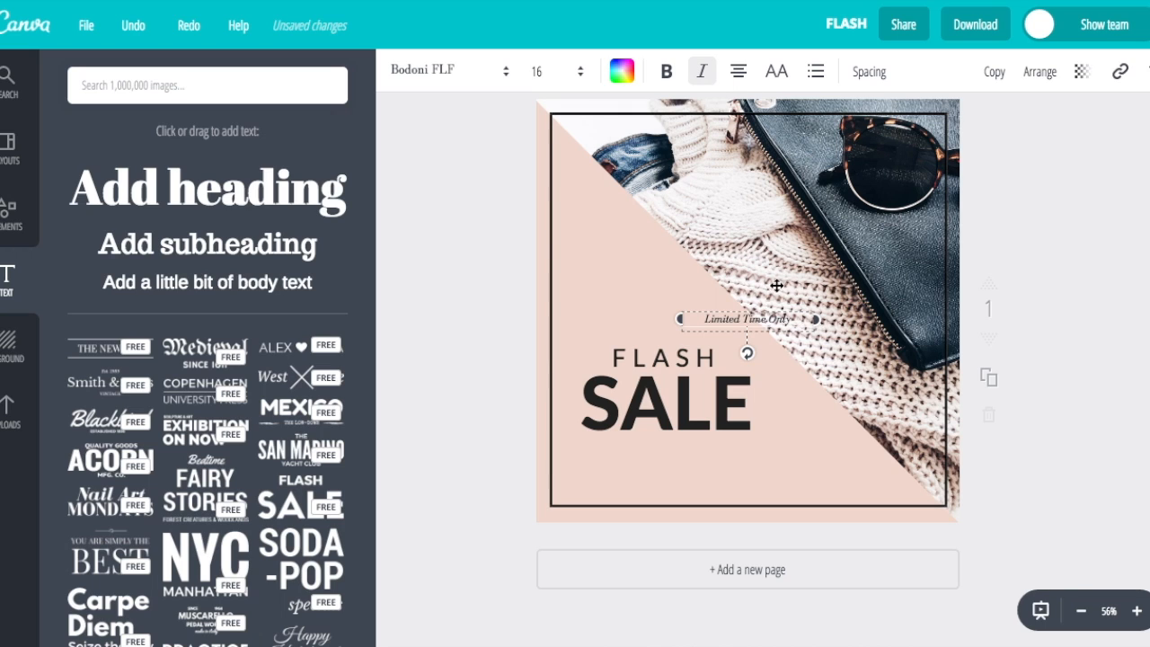
{"action": "left_click_drag", "start_coordinate": [764, 316], "coordinate": [681, 436]}
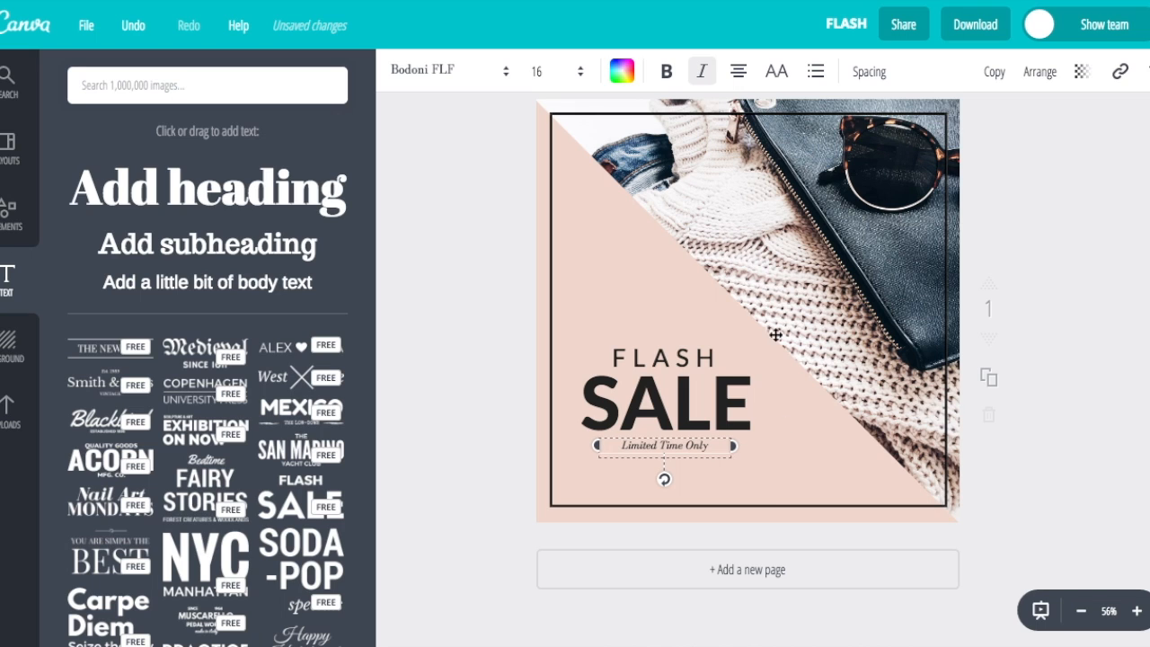
Widen the tagline's letter spacing to 90 and select all three text lines together
{"action": "left_click", "coordinate": [872, 74]}
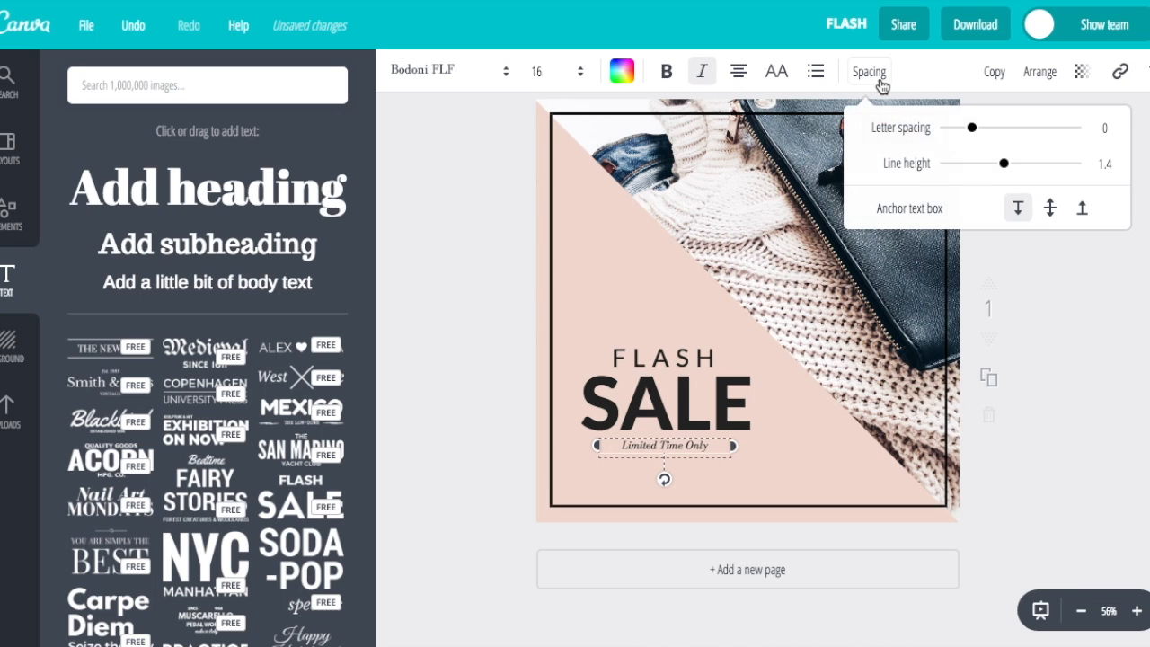
{"action": "left_click_drag", "start_coordinate": [972, 132], "coordinate": [984, 135]}
{"action": "left_click", "coordinate": [809, 465]}
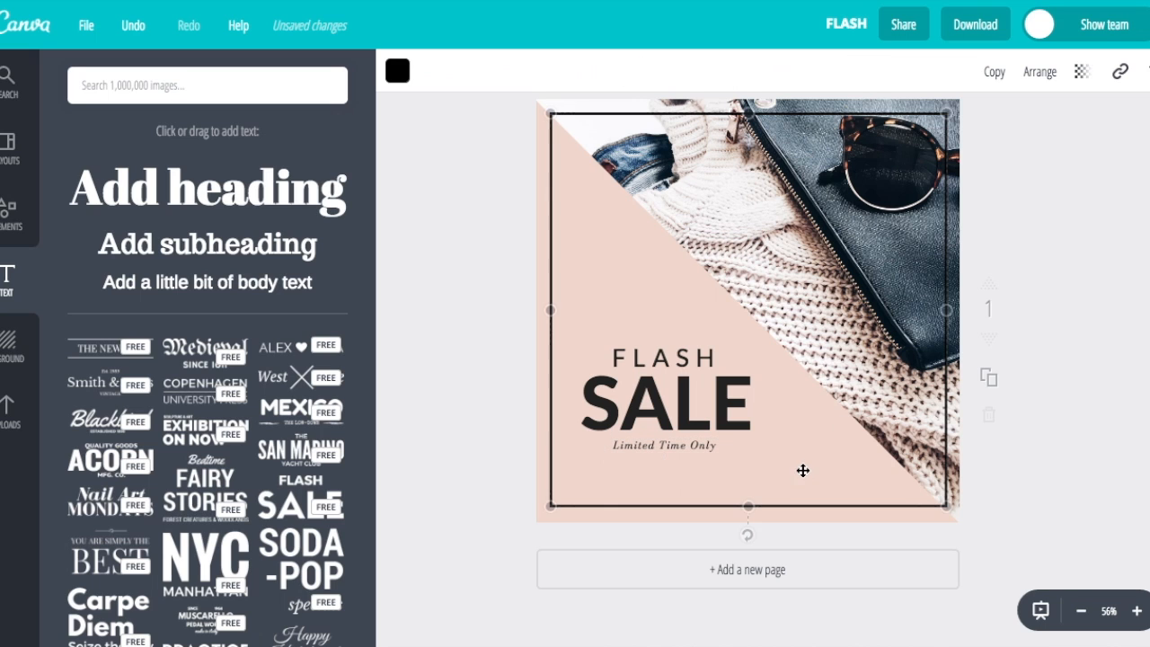
{"action": "left_click_drag", "start_coordinate": [472, 297], "coordinate": [760, 449]}
{"action": "left_click", "coordinate": [549, 293], "text": "shift"}
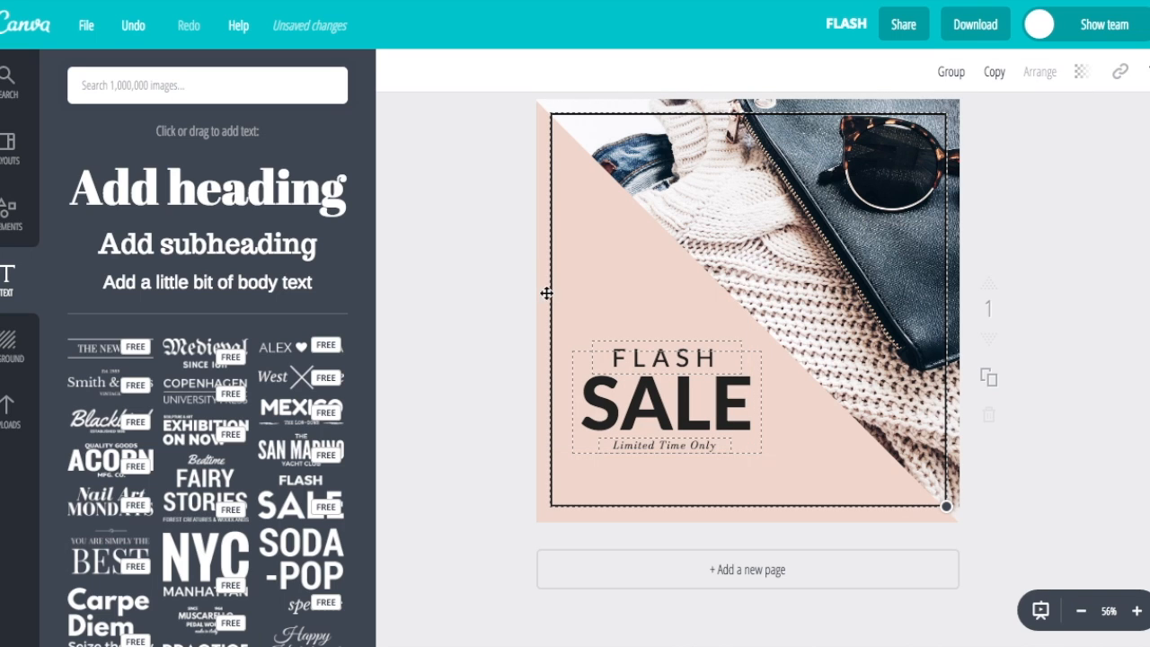
{"action": "left_click", "coordinate": [552, 293], "text": "shift"}
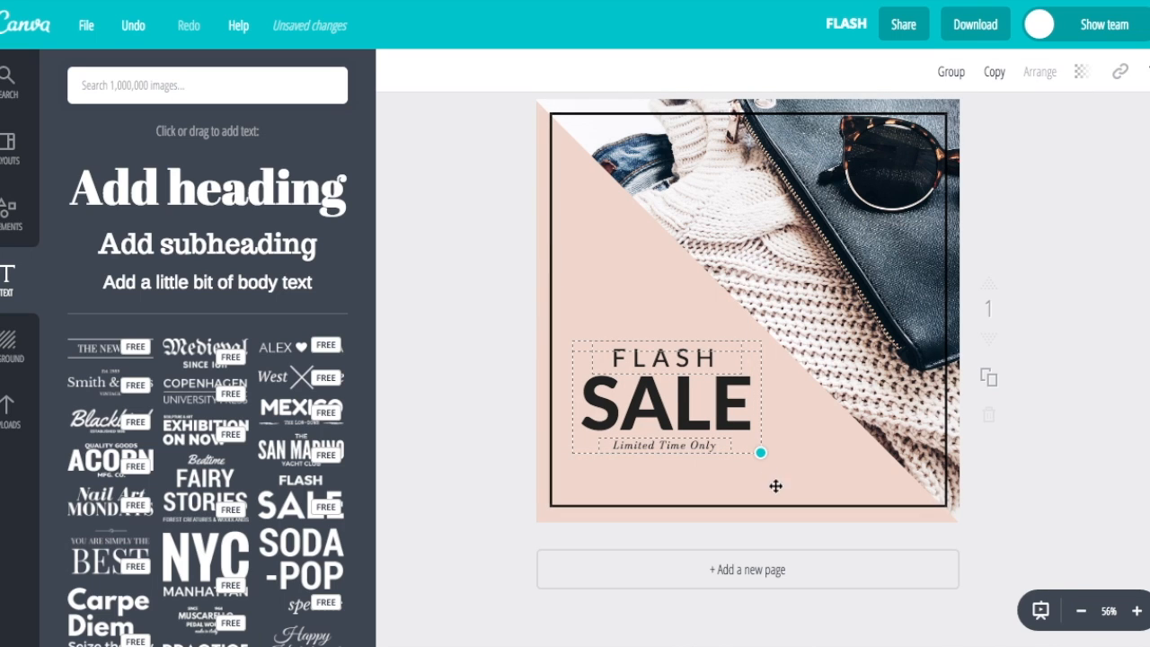
Scale up the FLASH SALE block with tagline and align it to the vertical centre guide
{"action": "left_click_drag", "start_coordinate": [760, 453], "coordinate": [783, 476]}
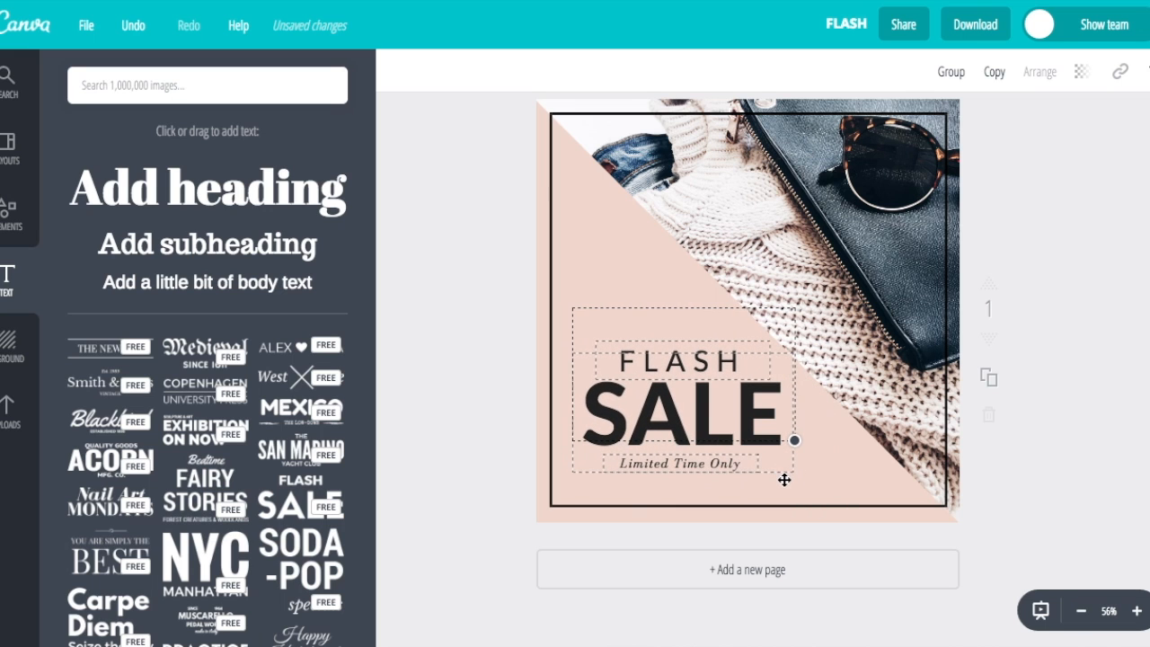
{"action": "left_click_drag", "start_coordinate": [706, 416], "coordinate": [782, 297]}
{"action": "left_click_drag", "start_coordinate": [858, 377], "coordinate": [874, 392]}
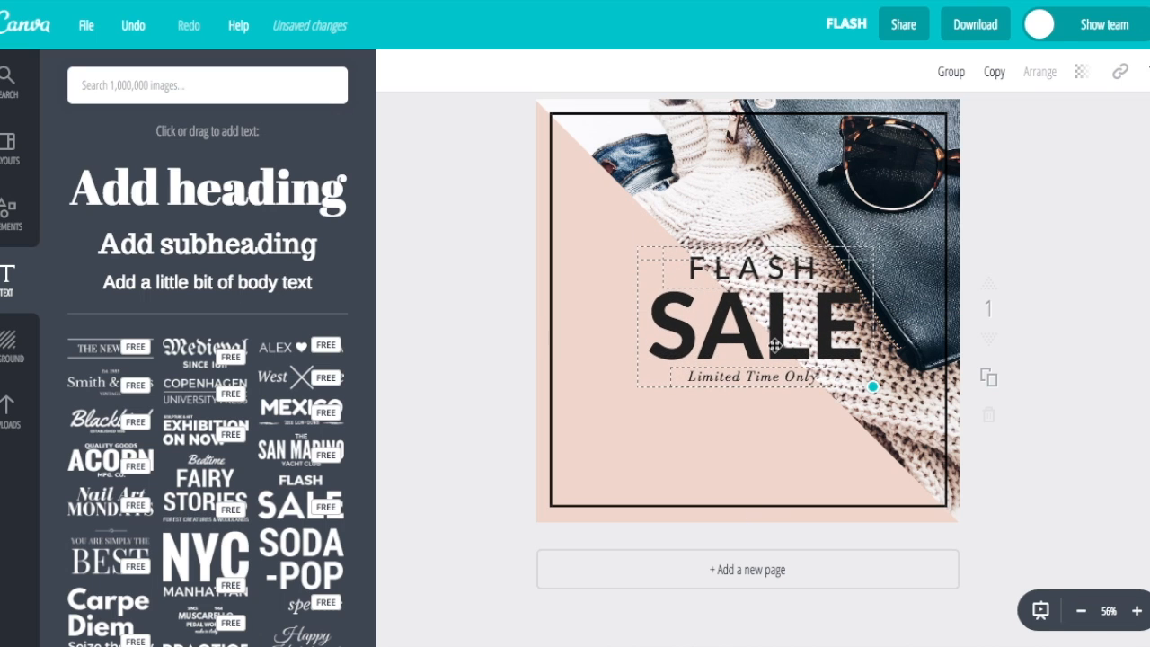
{"action": "left_click_drag", "start_coordinate": [776, 346], "coordinate": [768, 346]}
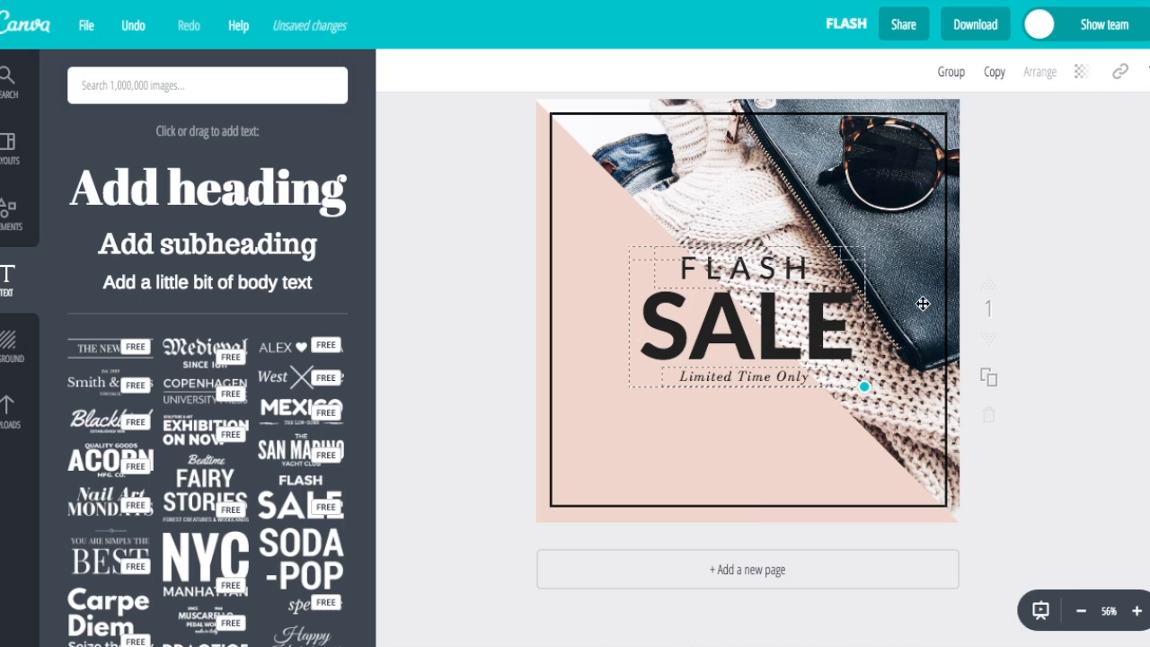
{"action": "left_click", "coordinate": [911, 225]}
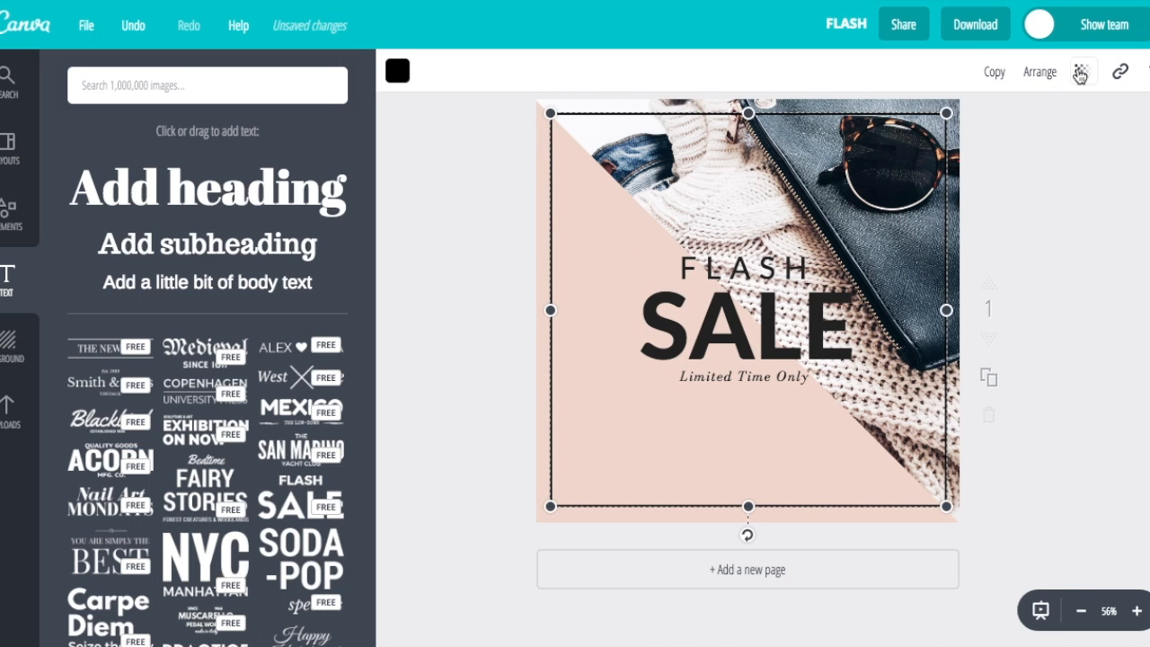
Resize the pink triangle and set the sweater photo's transparency to 76
{"action": "left_click", "coordinate": [1079, 73]}
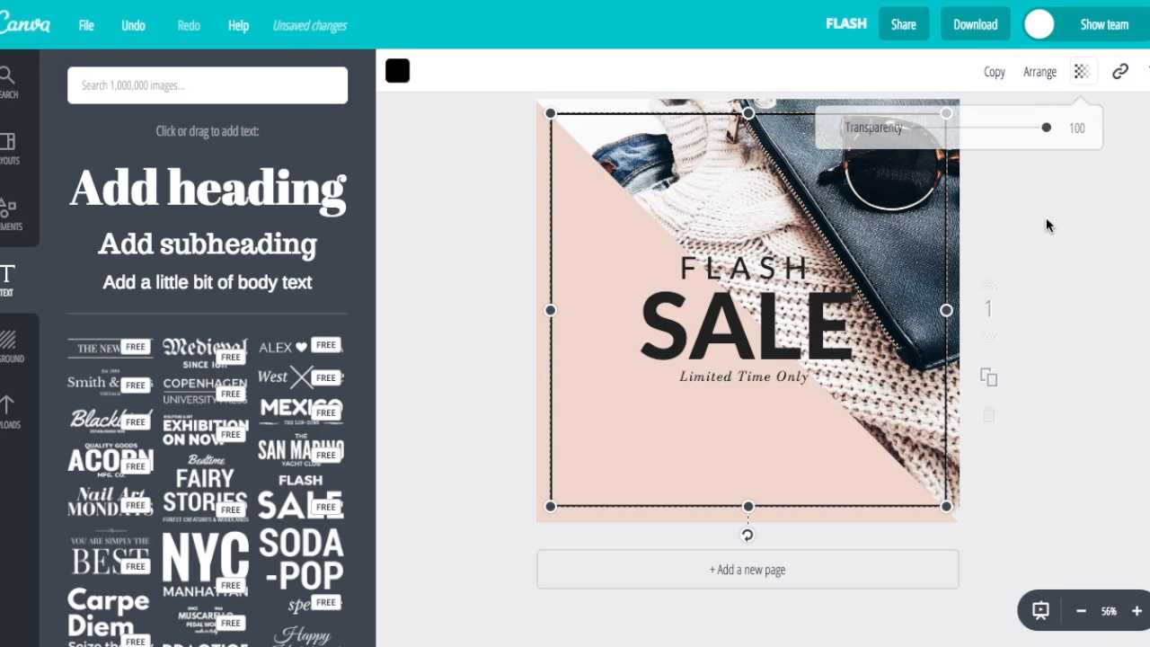
{"action": "left_click_drag", "start_coordinate": [996, 215], "coordinate": [887, 192]}
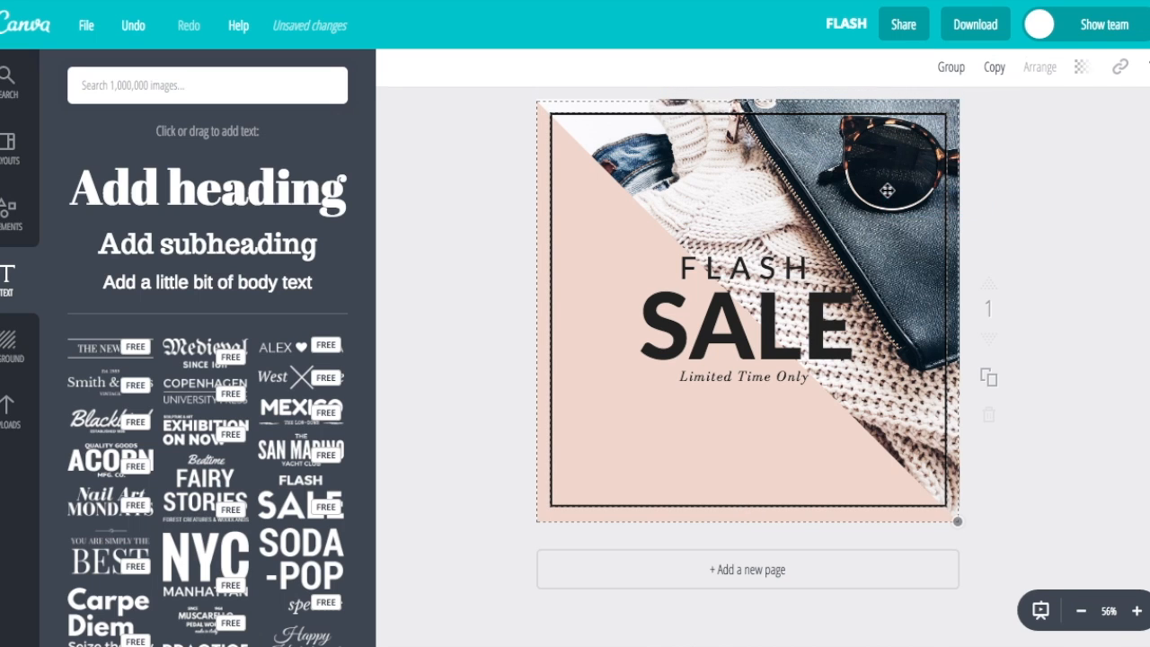
{"action": "left_click", "coordinate": [873, 114]}
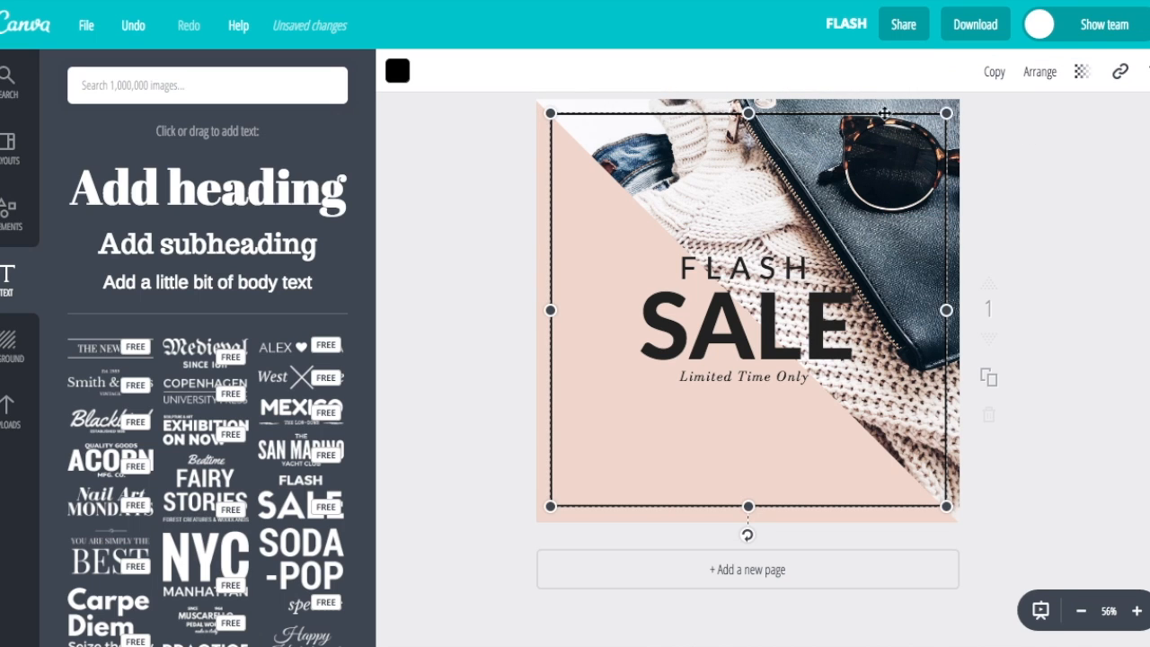
{"action": "left_click", "coordinate": [1012, 144]}
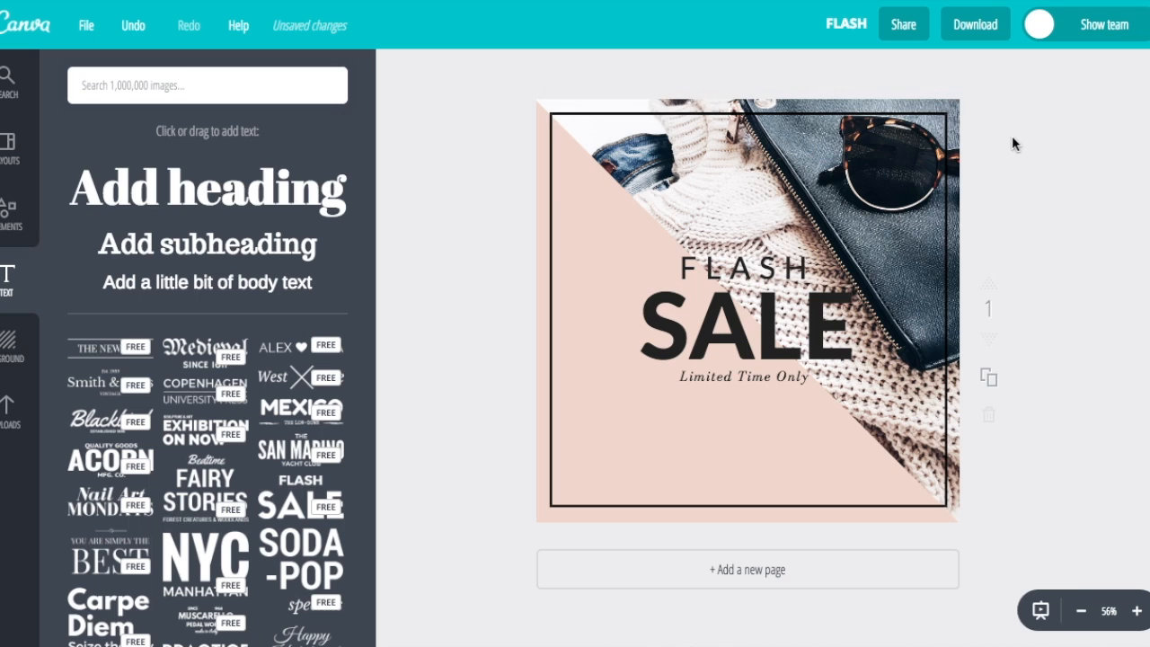
{"action": "left_click", "coordinate": [957, 102]}
{"action": "mouse_move", "coordinate": [959, 100]}
{"action": "left_mouse_down"}
{"action": "mouse_move", "coordinate": [877, 183]}
{"action": "mouse_move", "coordinate": [956, 103]}
{"action": "left_mouse_up"}
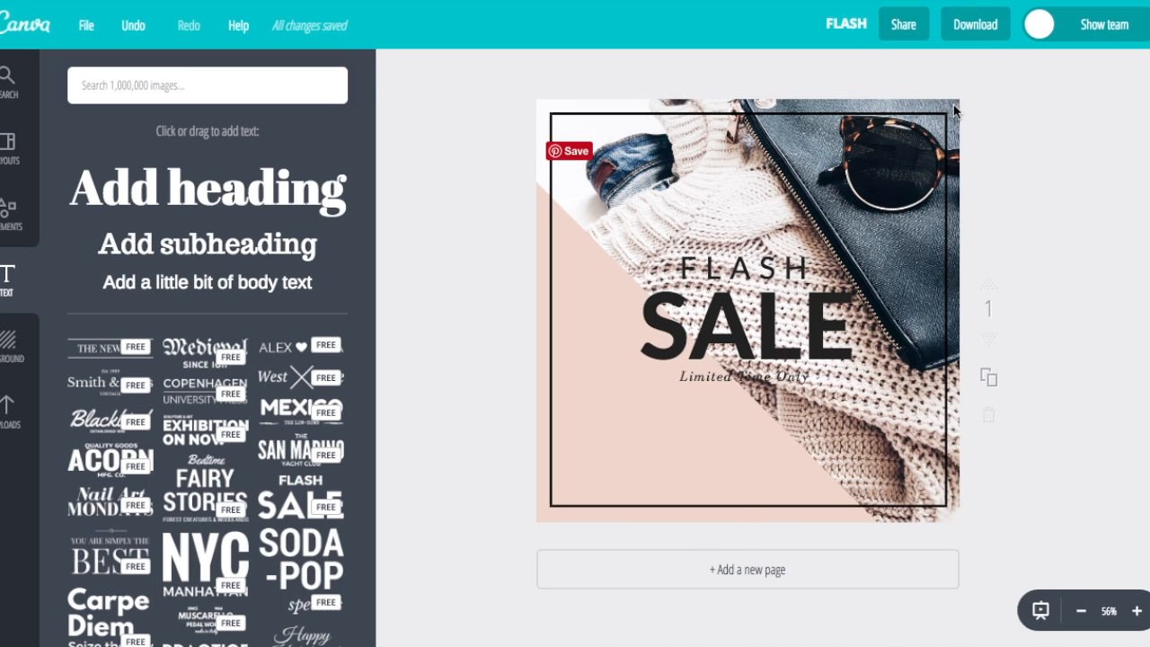
{"action": "left_click", "coordinate": [1117, 72]}
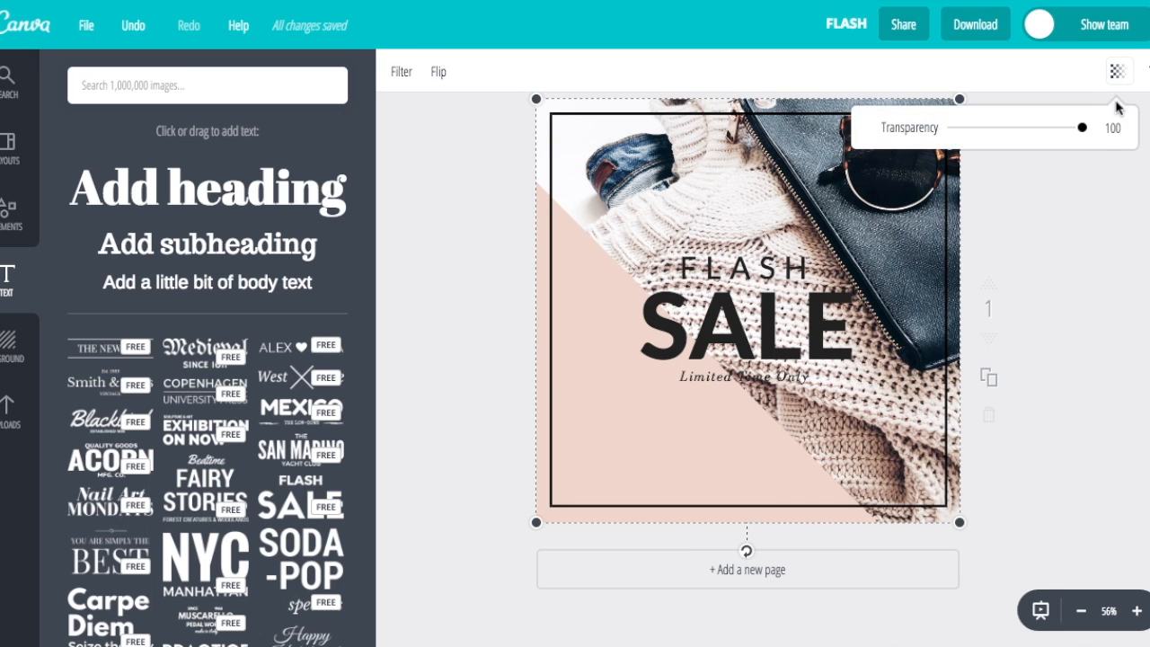
{"action": "left_click_drag", "start_coordinate": [1082, 132], "coordinate": [1052, 139]}
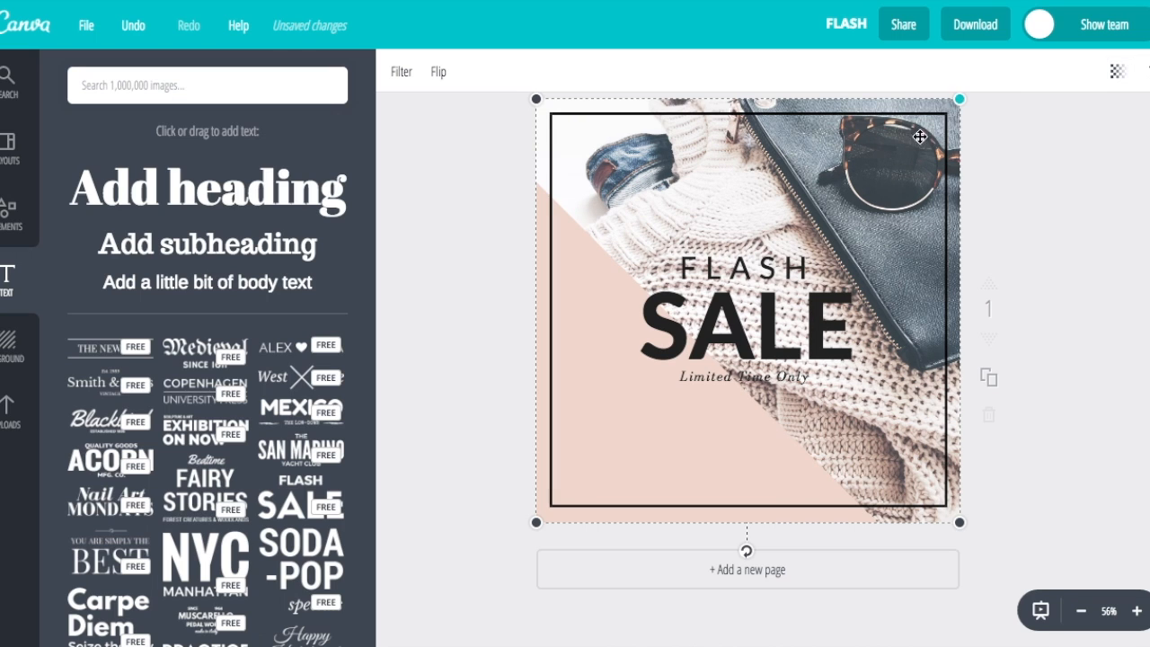
Enlarge the pink triangle back out to the canvas corner
{"action": "left_click", "coordinate": [458, 329]}
{"action": "left_click", "coordinate": [601, 354]}
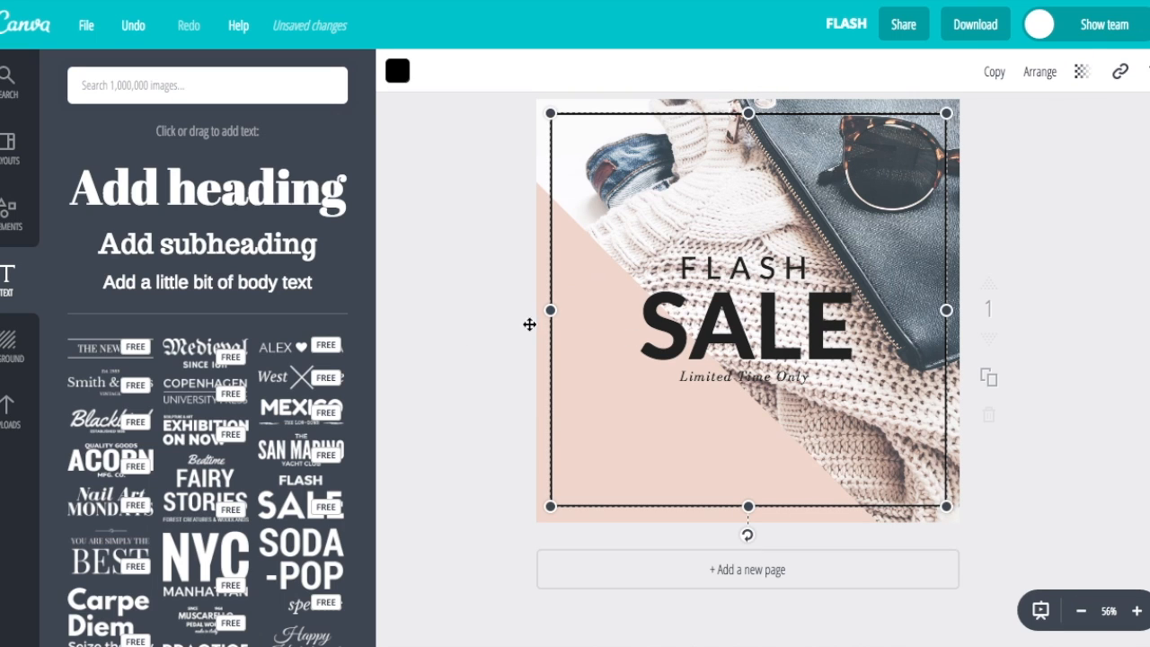
{"action": "left_click", "coordinate": [539, 338]}
{"action": "left_click_drag", "start_coordinate": [872, 182], "coordinate": [960, 100]}
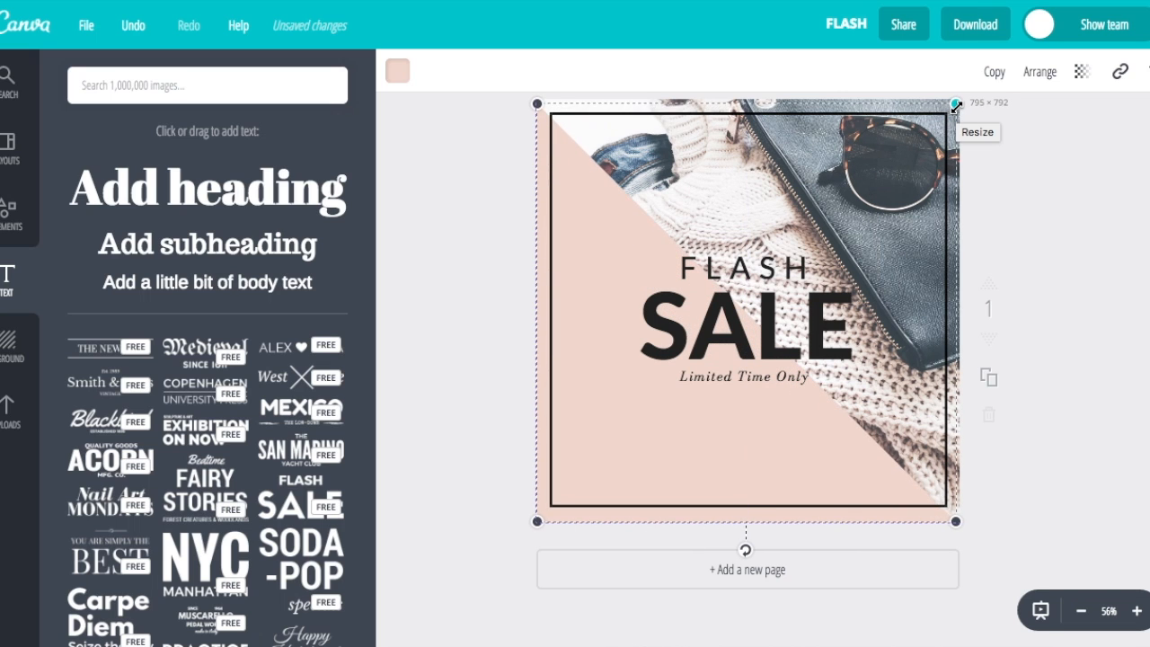
{"action": "left_click", "coordinate": [1027, 296]}
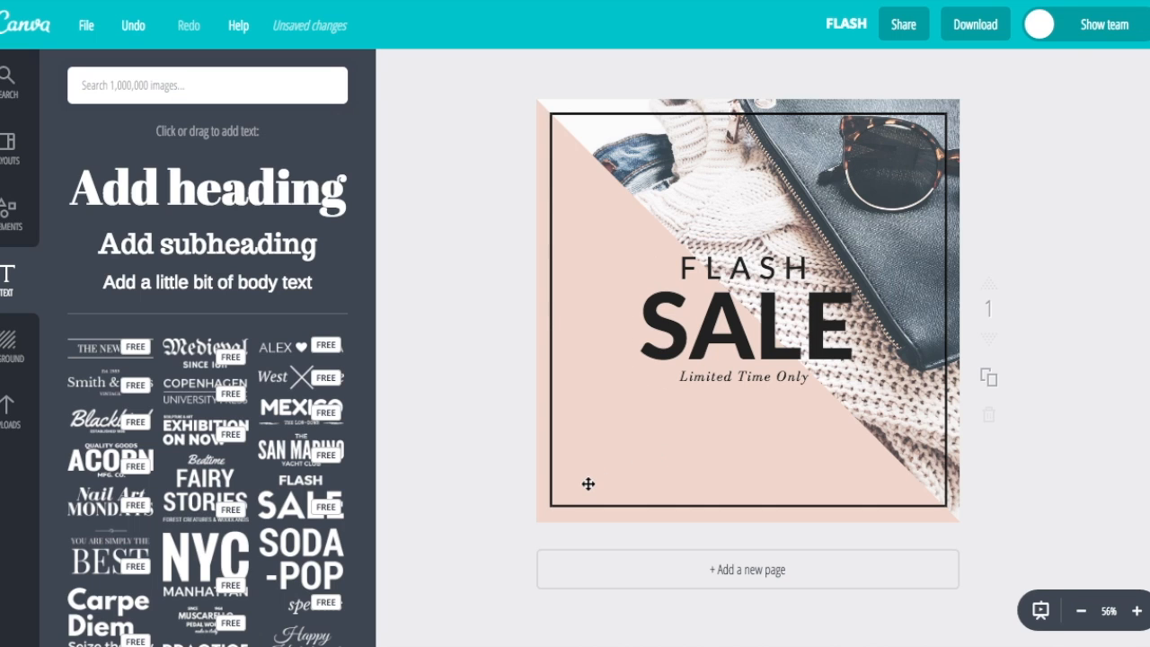
Set the pink triangle's transparency to 91 and duplicate the finished page
{"action": "left_click", "coordinate": [552, 490]}
{"action": "left_click", "coordinate": [539, 489]}
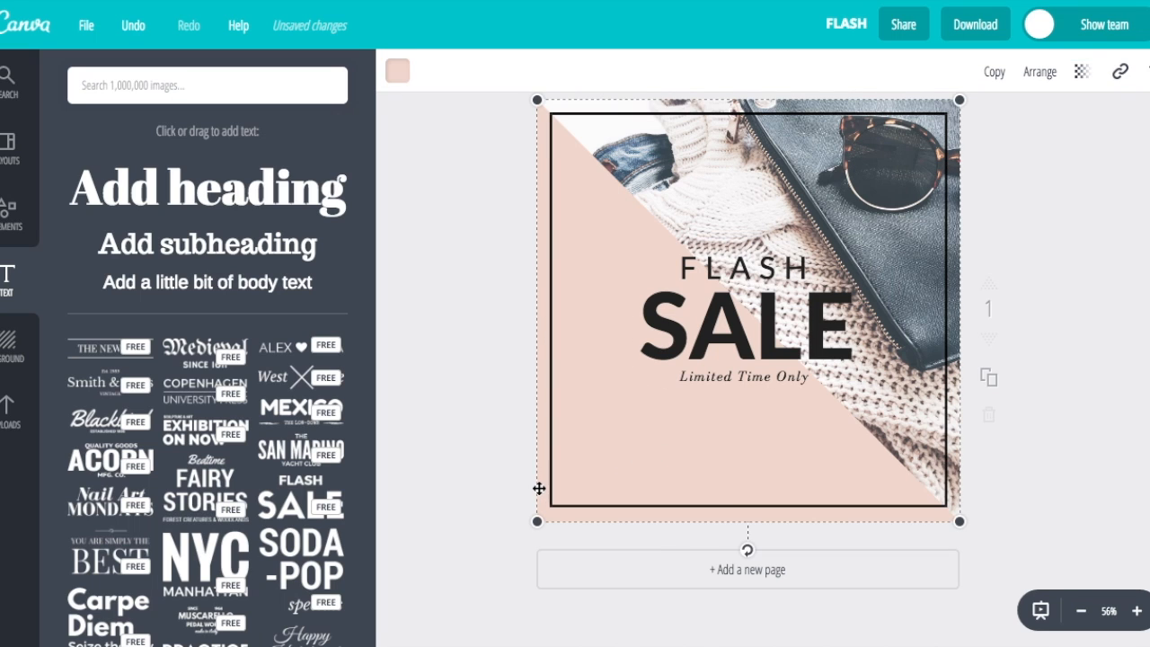
{"action": "left_click", "coordinate": [1080, 77]}
{"action": "left_click_drag", "start_coordinate": [1045, 131], "coordinate": [1027, 135]}
{"action": "left_click", "coordinate": [1087, 283]}
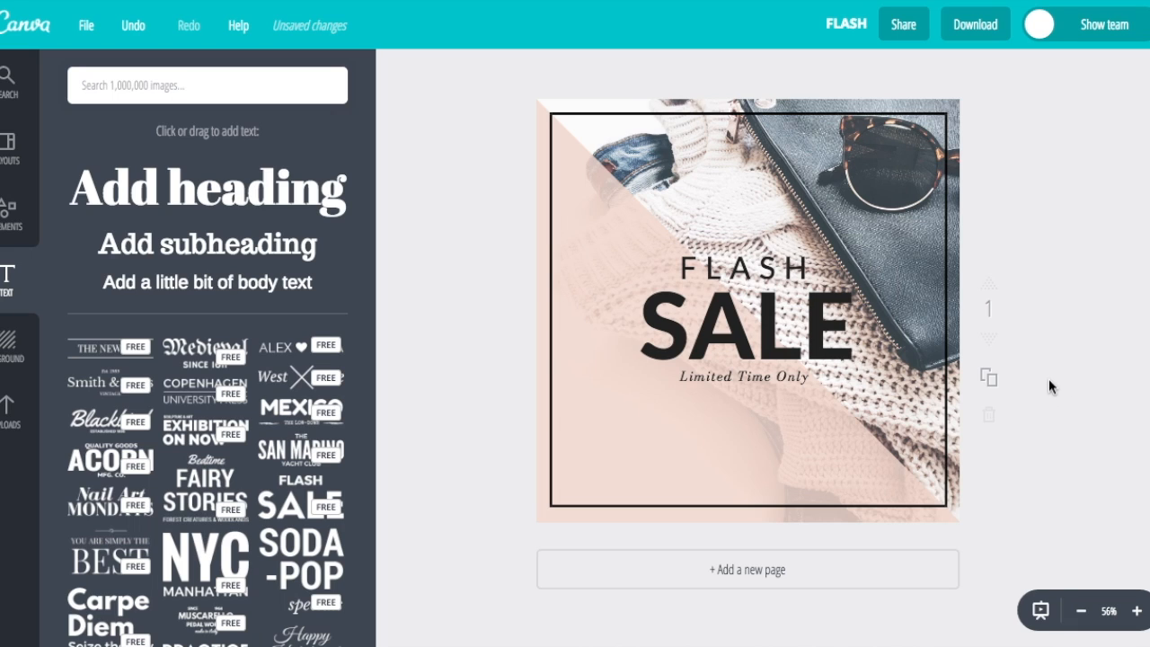
{"action": "left_click", "coordinate": [990, 381]}
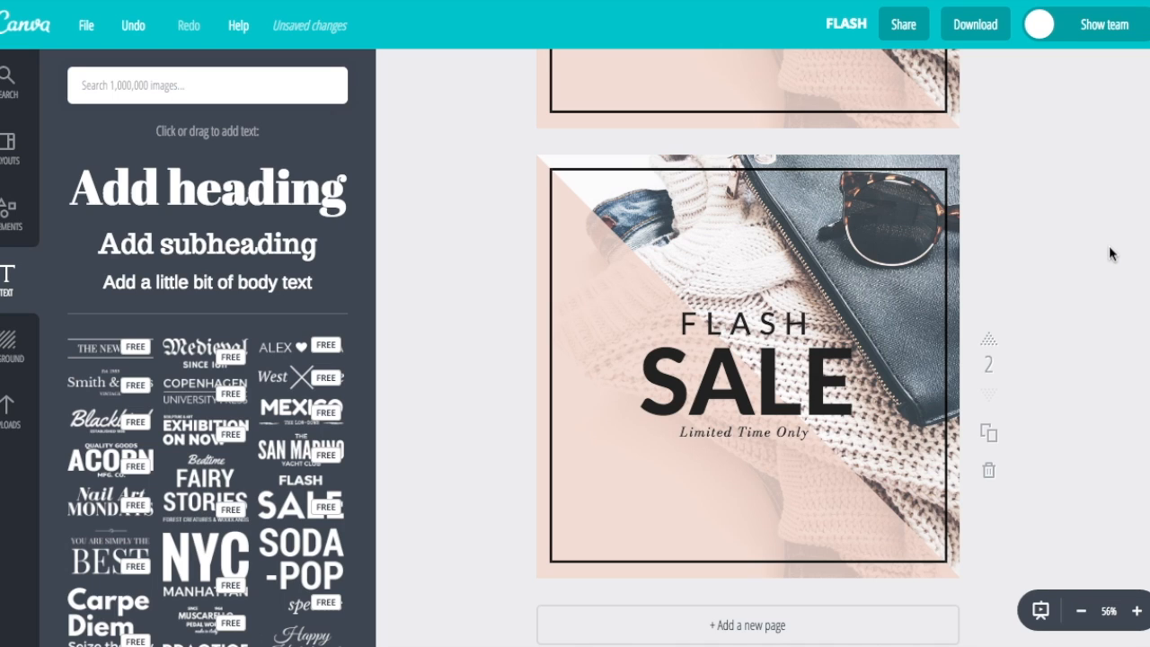
Add page 3 below the FLASH SALE pages and delete its sweater photo
{"action": "scroll", "coordinate": [1109, 254], "scroll_direction": "down", "scroll_amount": 2}
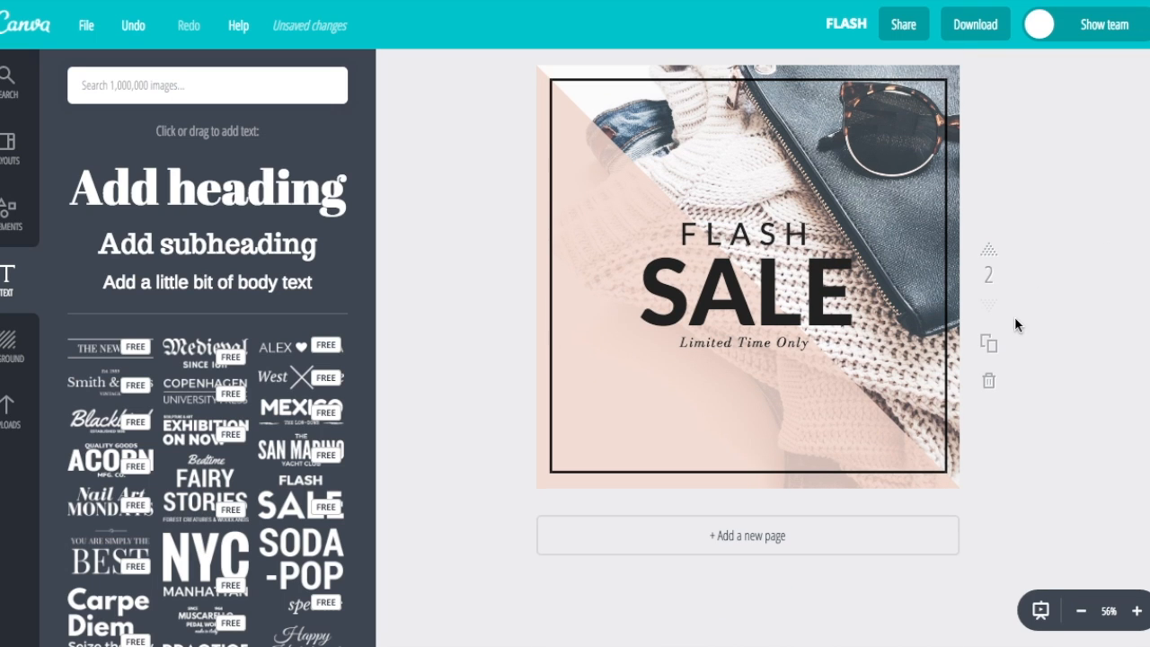
{"action": "left_click", "coordinate": [758, 542]}
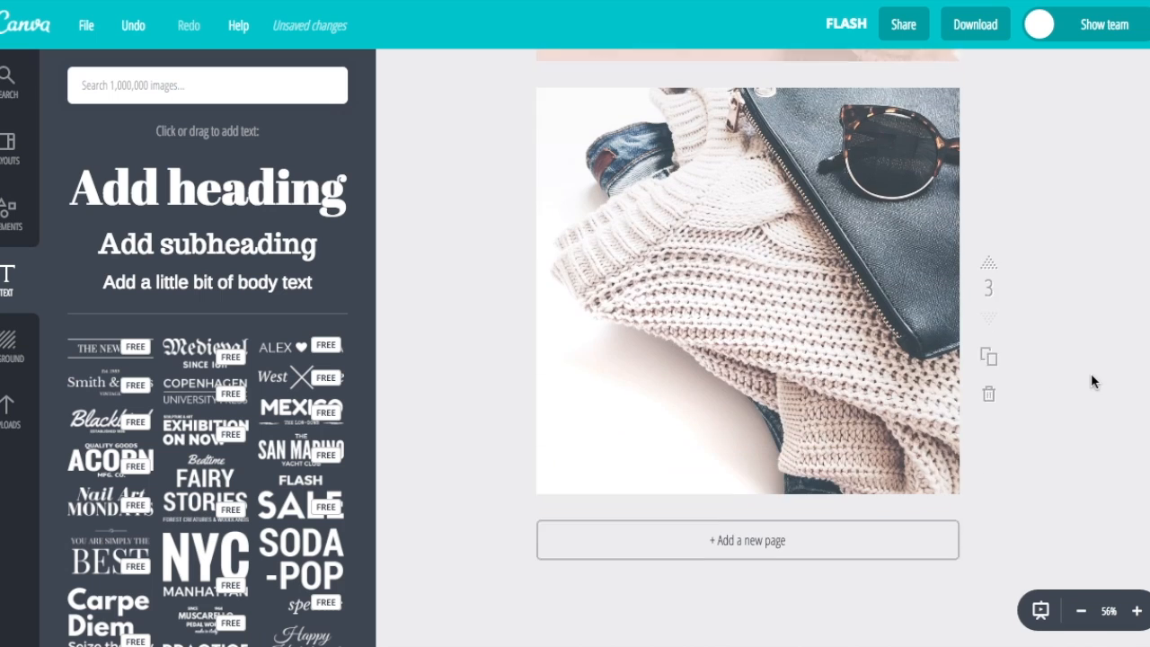
{"action": "scroll", "coordinate": [1090, 373], "scroll_direction": "up", "scroll_amount": 1}
{"action": "left_click", "coordinate": [767, 312]}
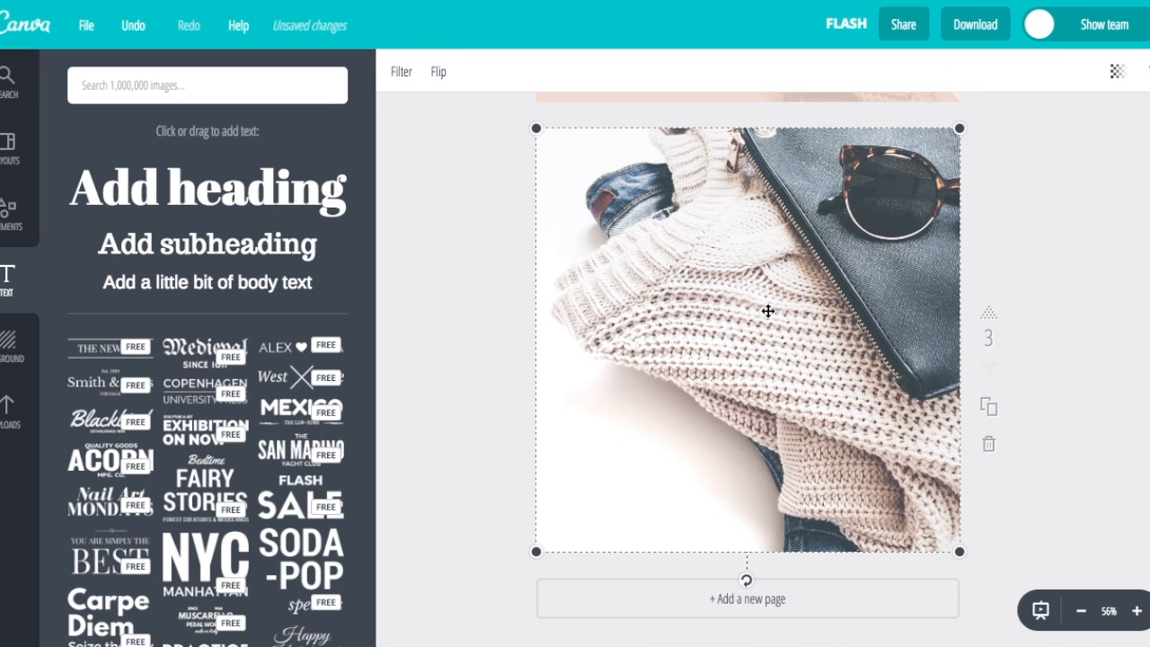
{"action": "key", "text": "Delete"}
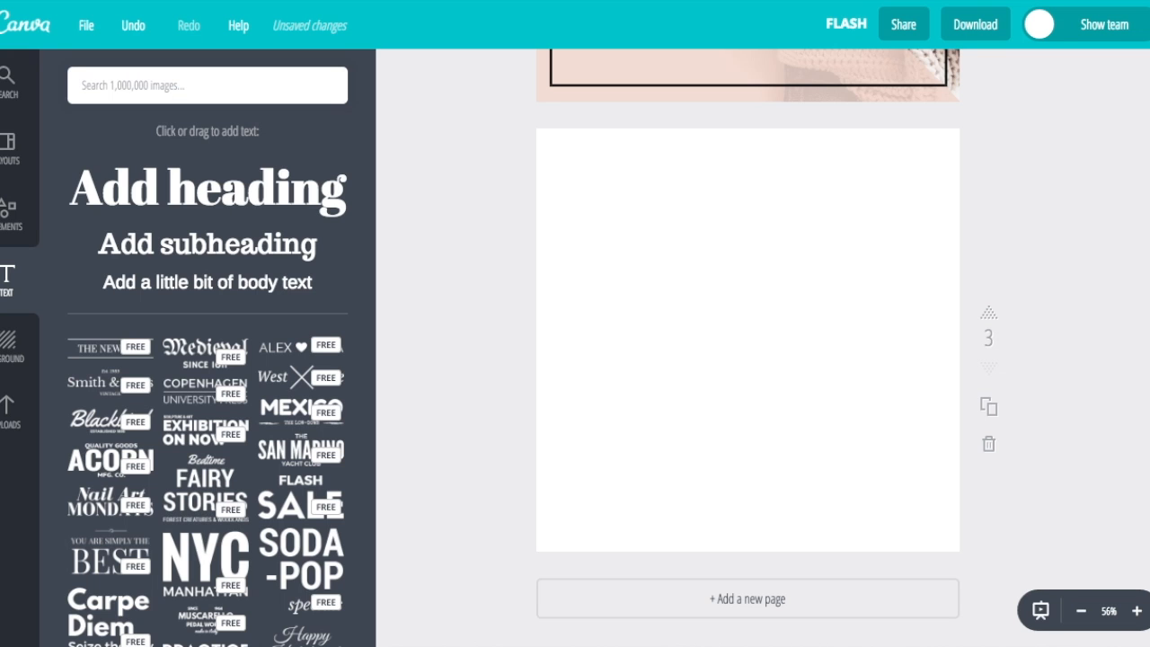
{"action": "scroll", "coordinate": [717, 176], "scroll_direction": "up", "scroll_amount": 10}
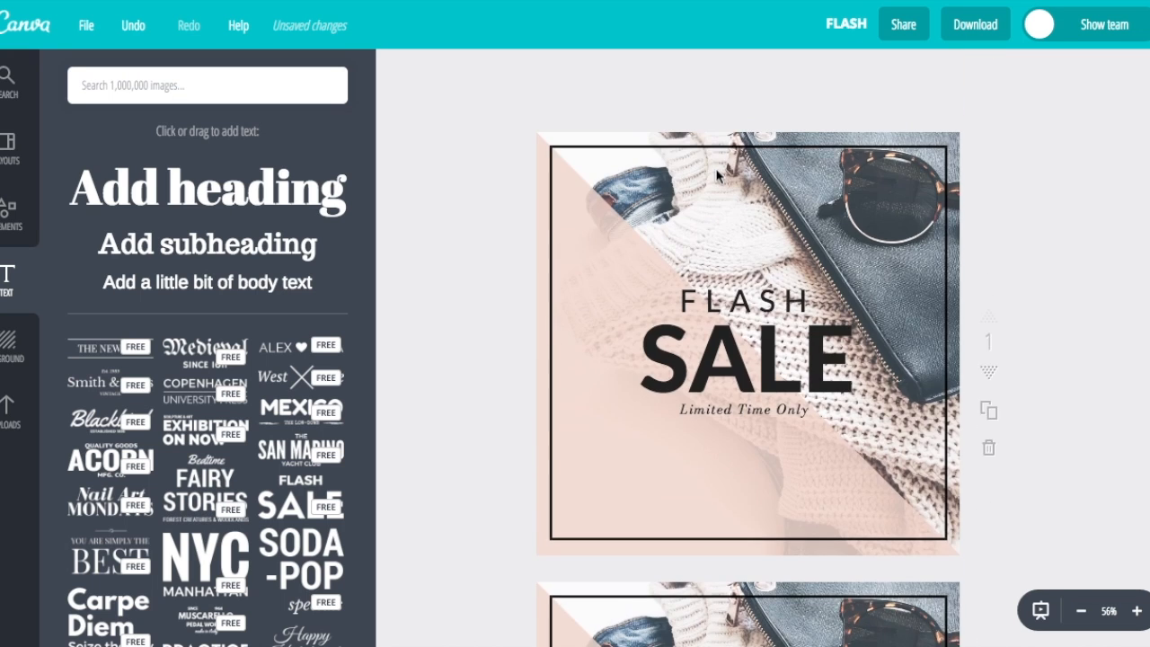
{"action": "scroll", "coordinate": [717, 176], "scroll_direction": "down", "scroll_amount": 10}
{"action": "scroll", "coordinate": [717, 176], "scroll_direction": "up", "scroll_amount": 10}
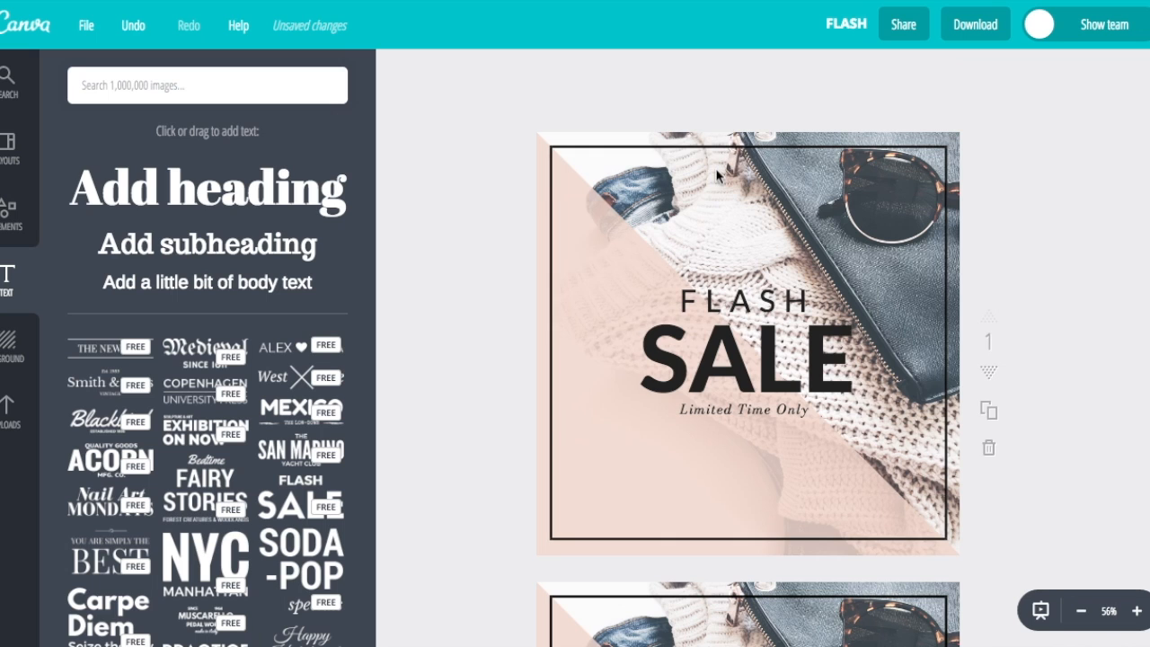
{"action": "scroll", "coordinate": [1091, 353], "scroll_direction": "down", "scroll_amount": 10}
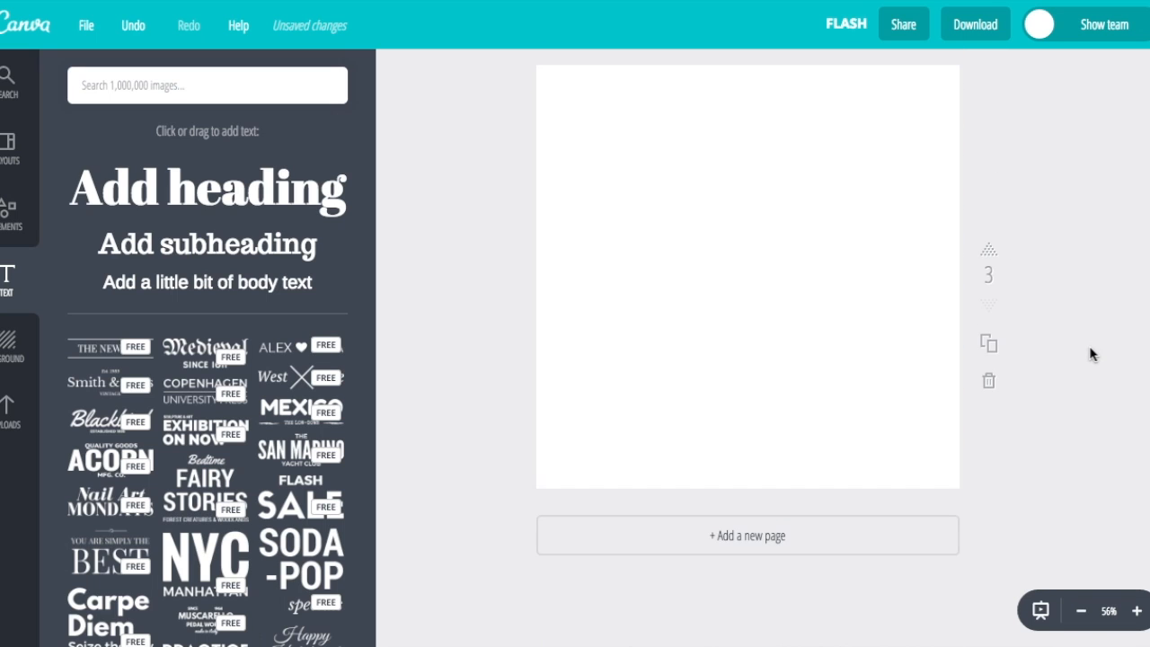
{"action": "scroll", "coordinate": [1045, 216], "scroll_direction": "up", "scroll_amount": 10}
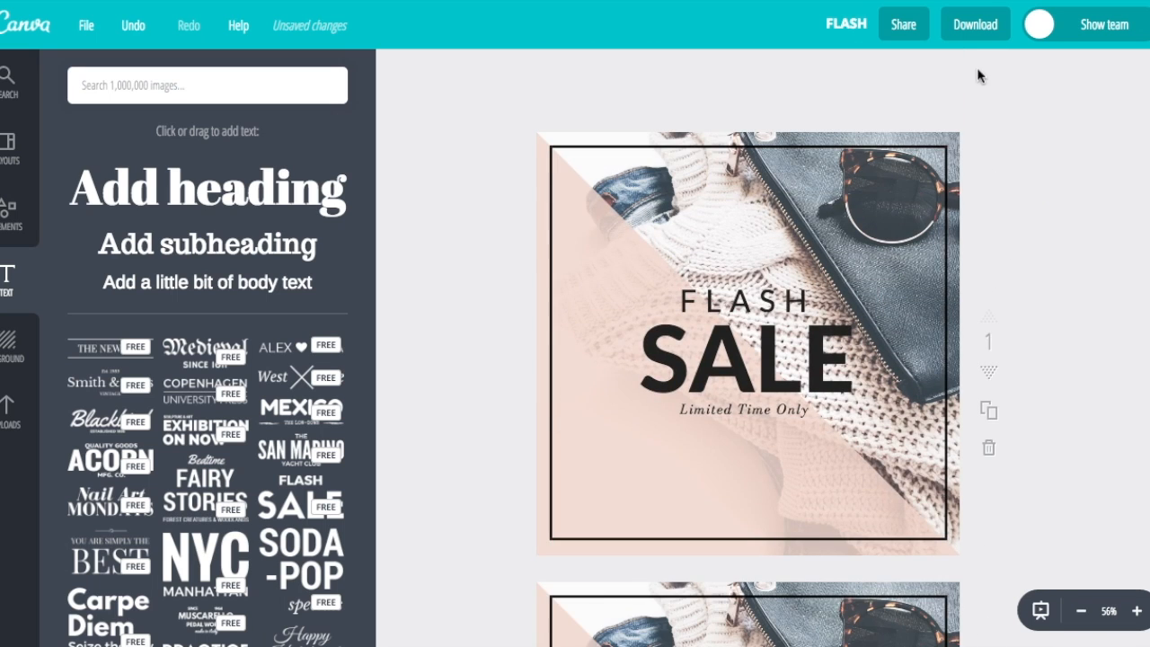
Change the design title from 'FLASH' to 'Flash Sale'
{"action": "left_click", "coordinate": [846, 27]}
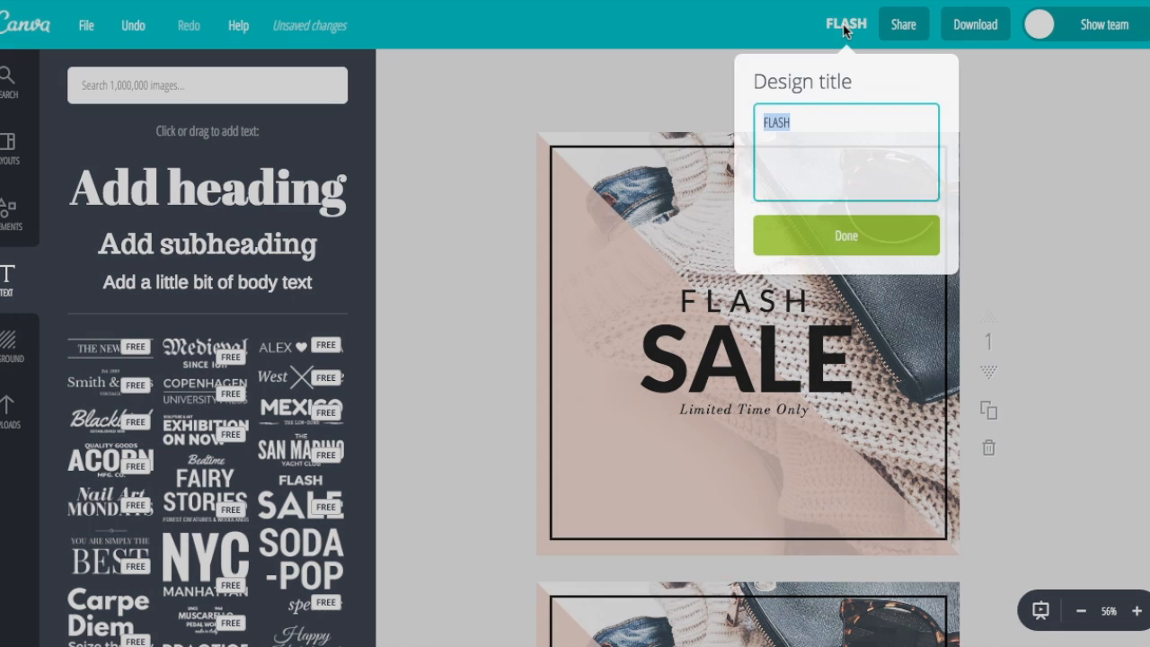
{"action": "type", "text": "Flash Sale"}
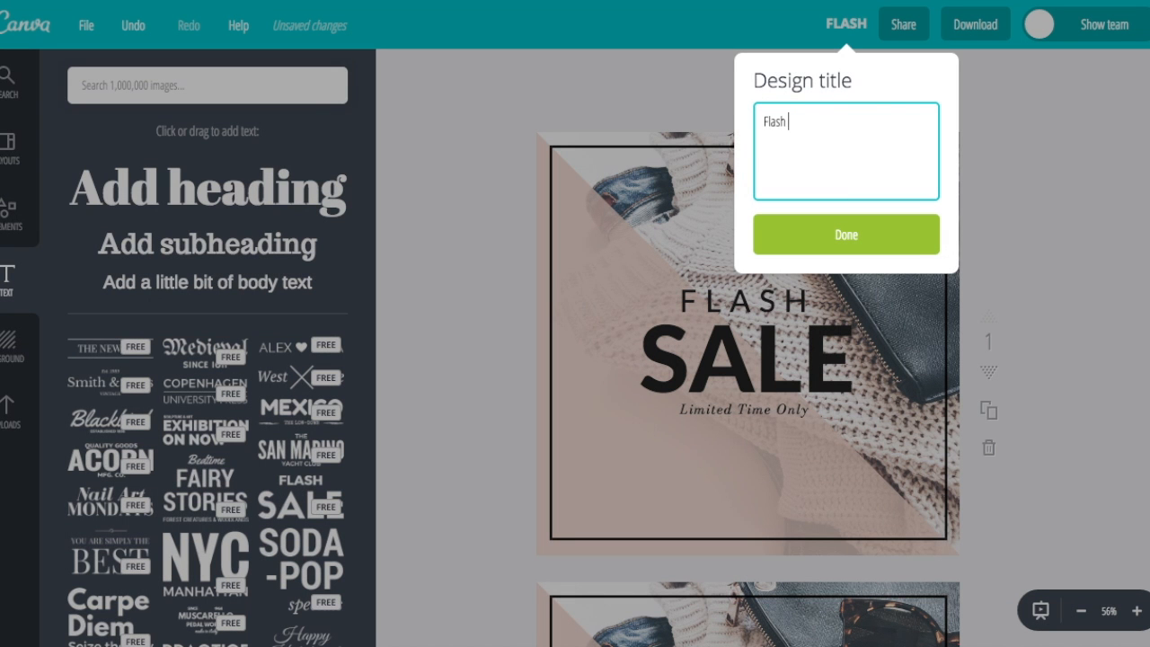
{"action": "left_click", "coordinate": [853, 244]}
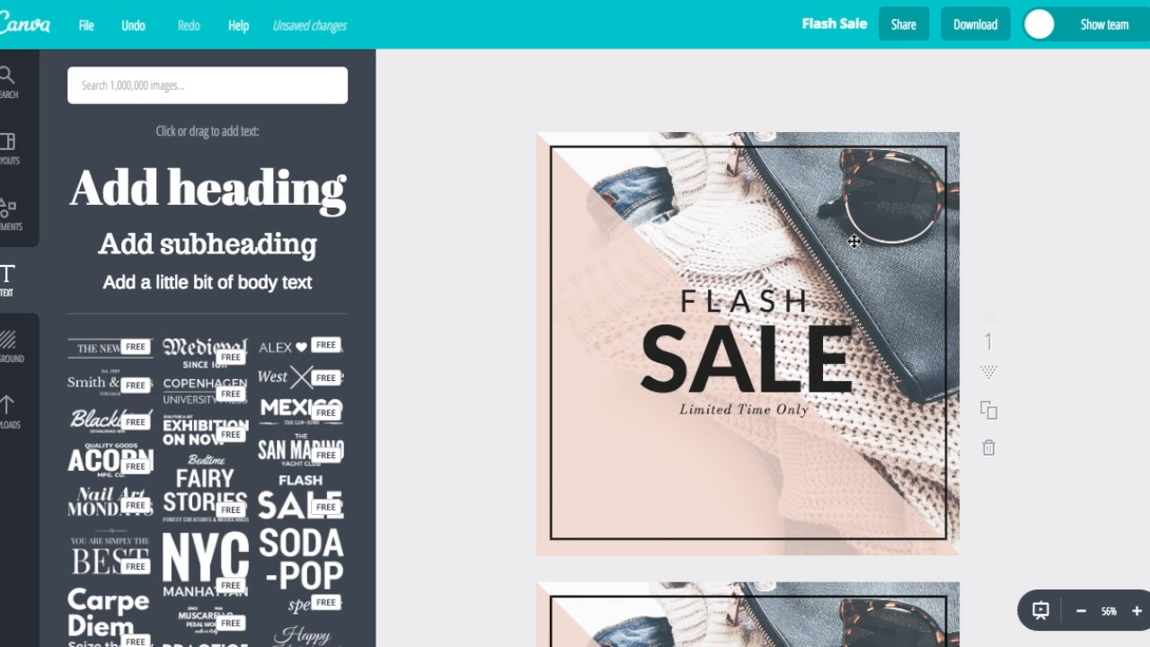
Check the Download panel's PNG file type and page range, close it, then show the Layouts gallery
{"action": "left_click", "coordinate": [992, 27]}
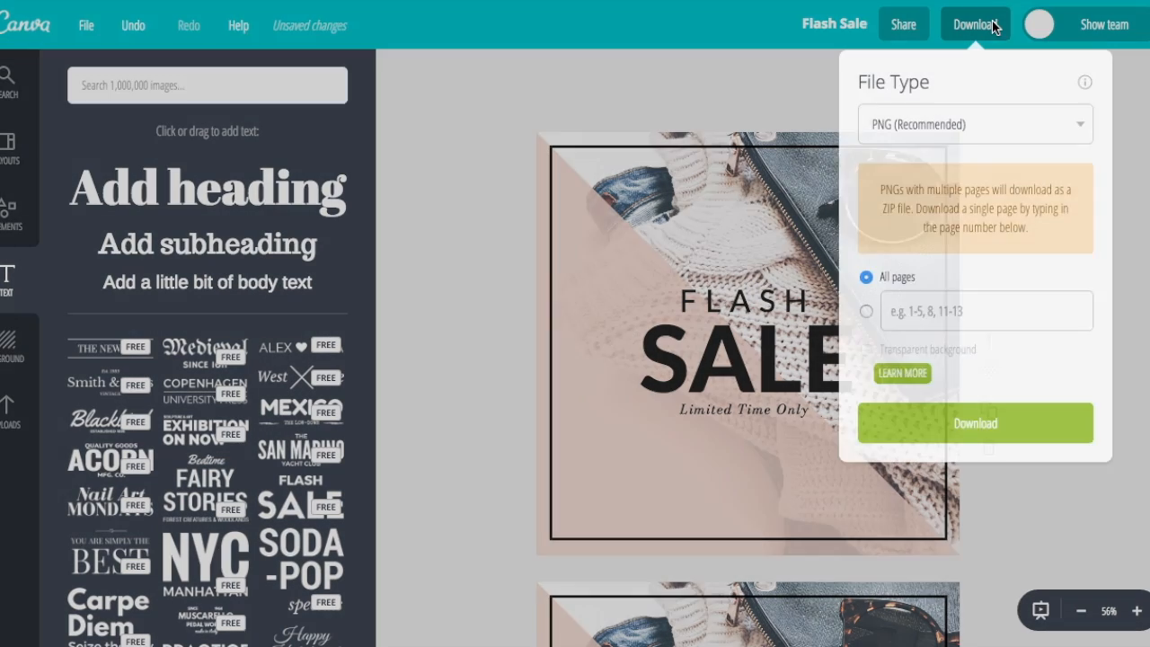
{"action": "left_click", "coordinate": [1003, 125]}
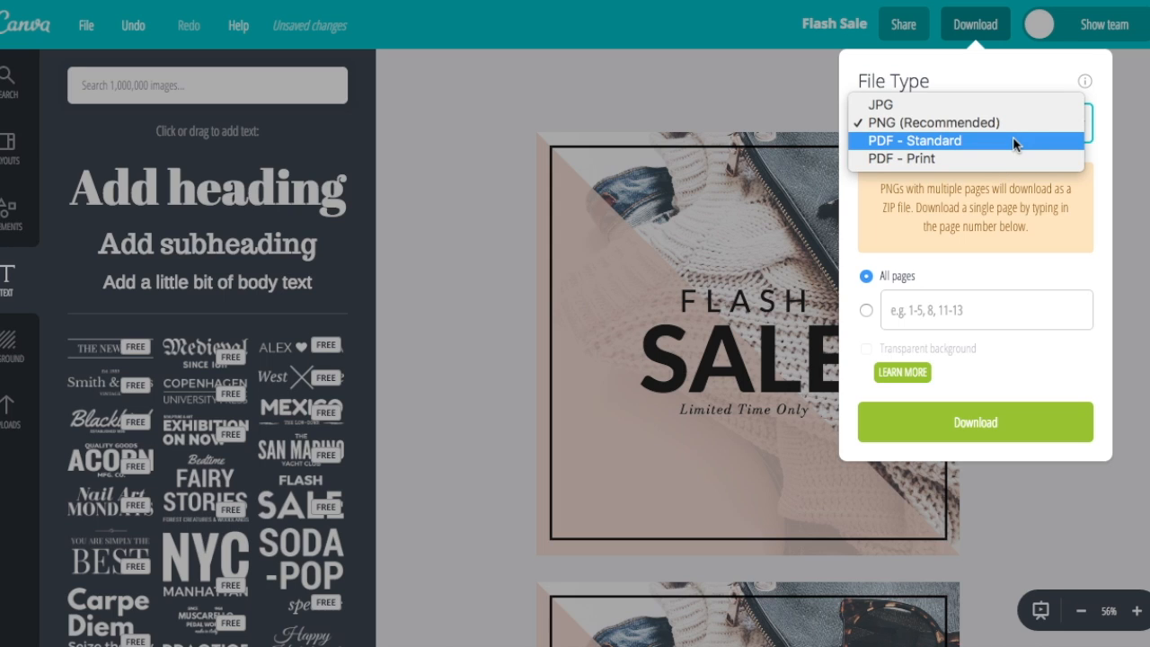
{"action": "left_click", "coordinate": [1111, 176]}
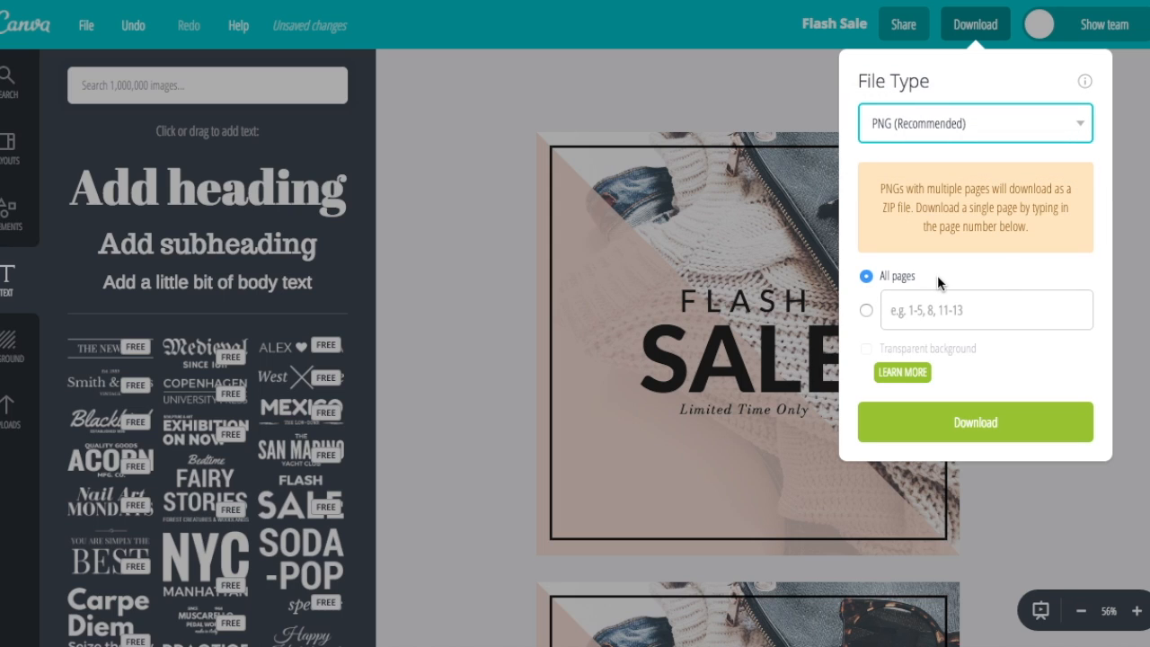
{"action": "left_click", "coordinate": [931, 311]}
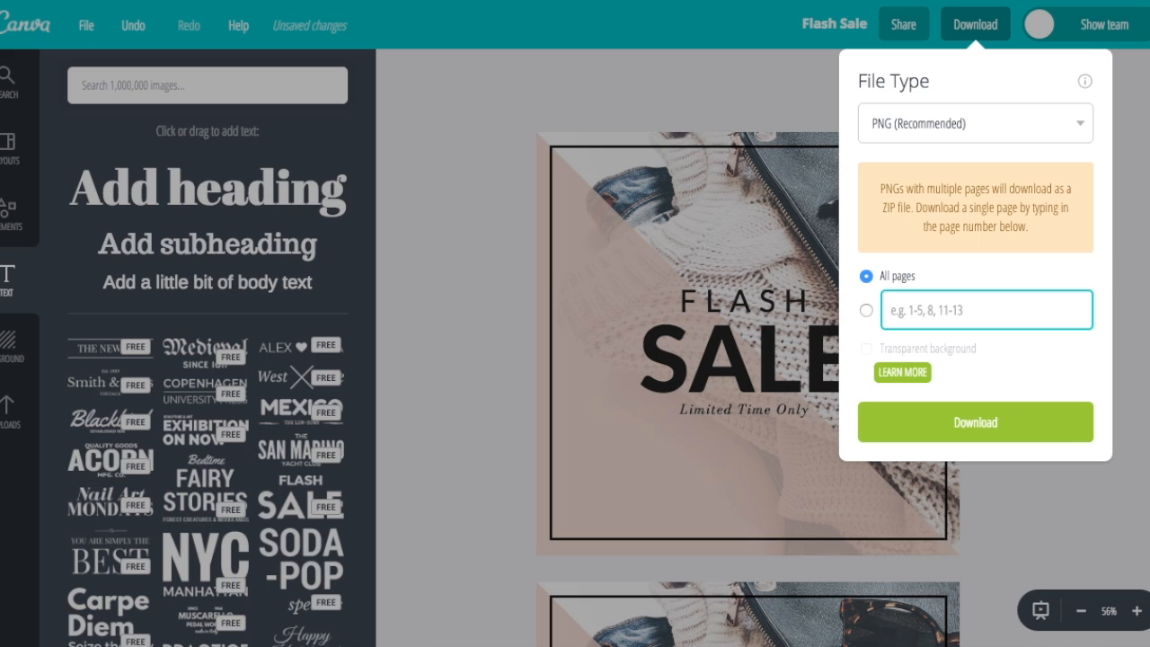
{"action": "left_click", "coordinate": [1134, 342]}
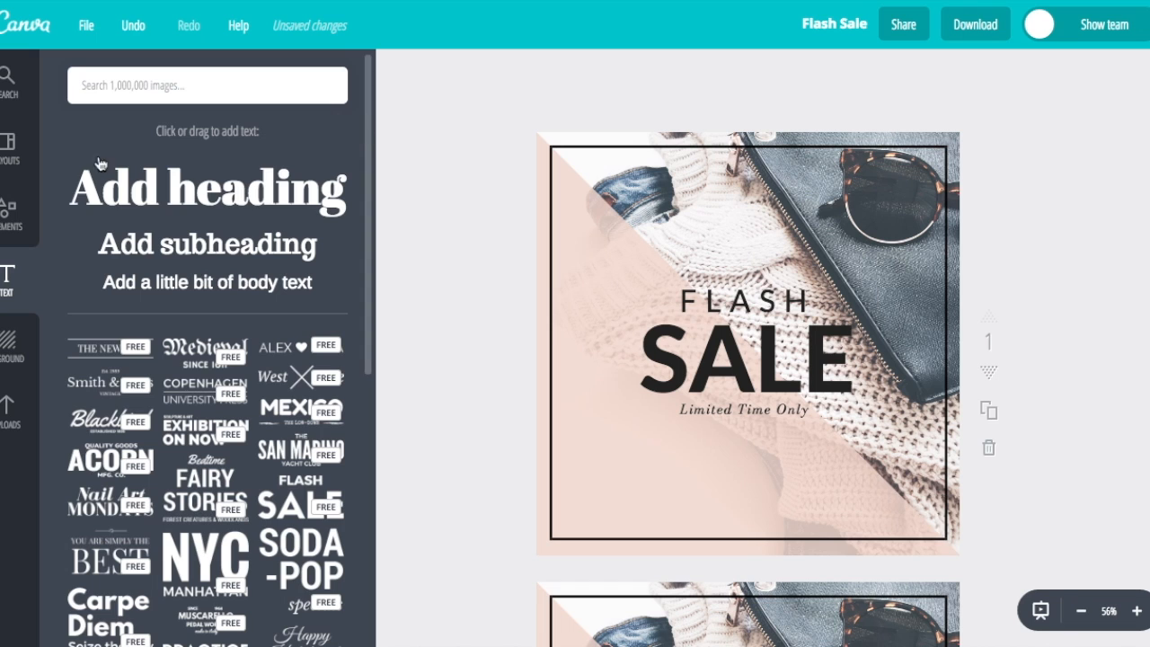
{"action": "left_click", "coordinate": [8, 149]}
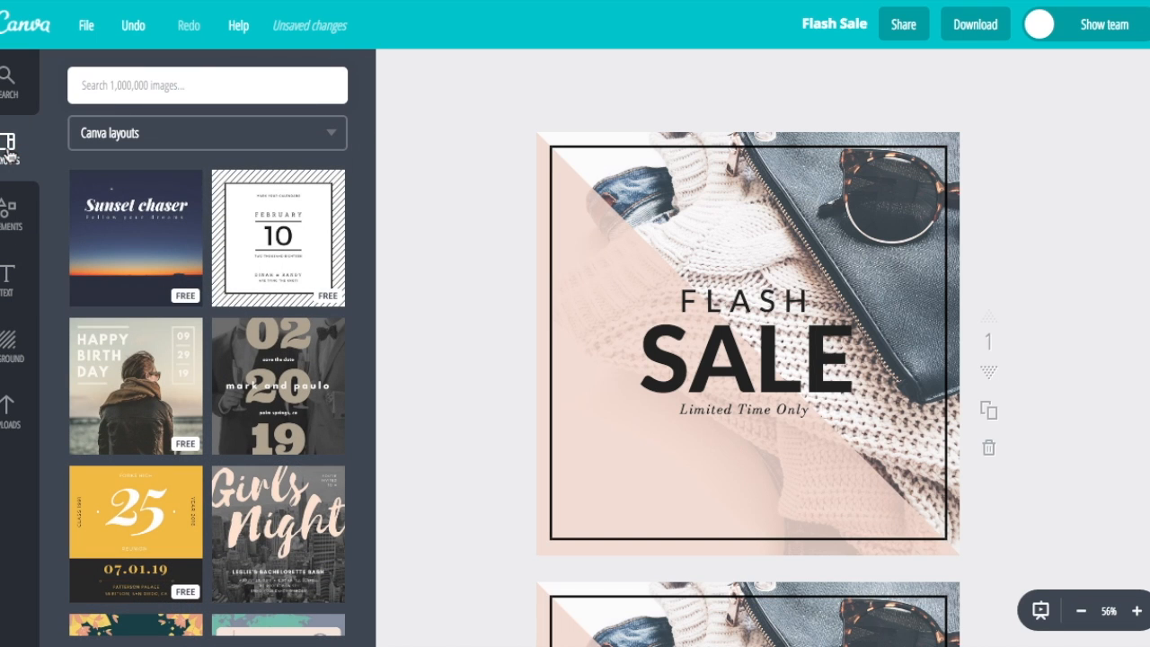